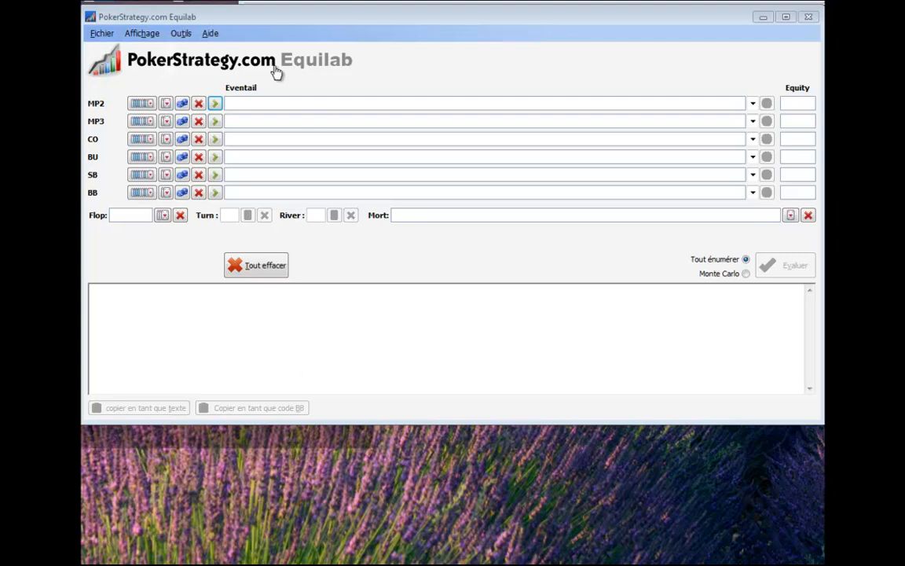
# Switch the short-handed (6max) table display off, then turn it back on.
pyautogui.click(100, 35)
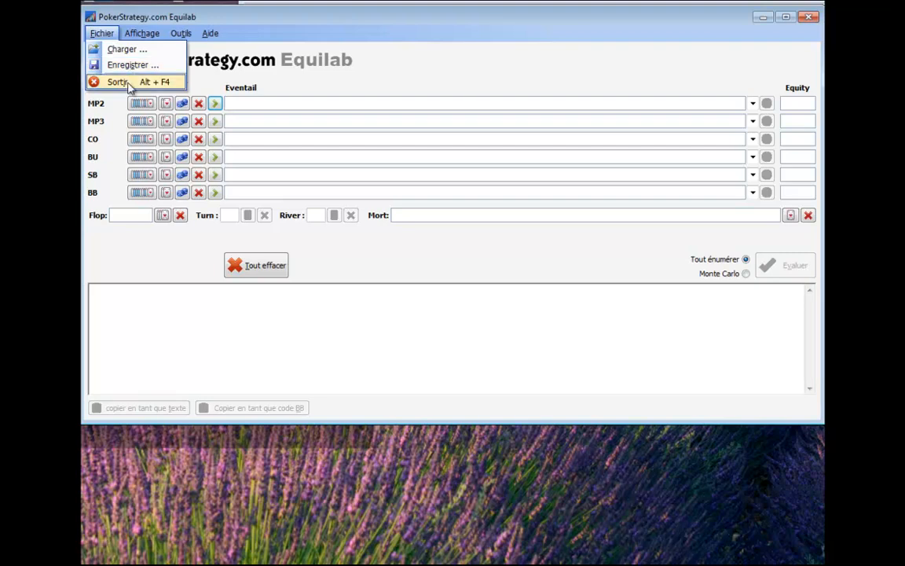
pyautogui.moveTo(143, 33)
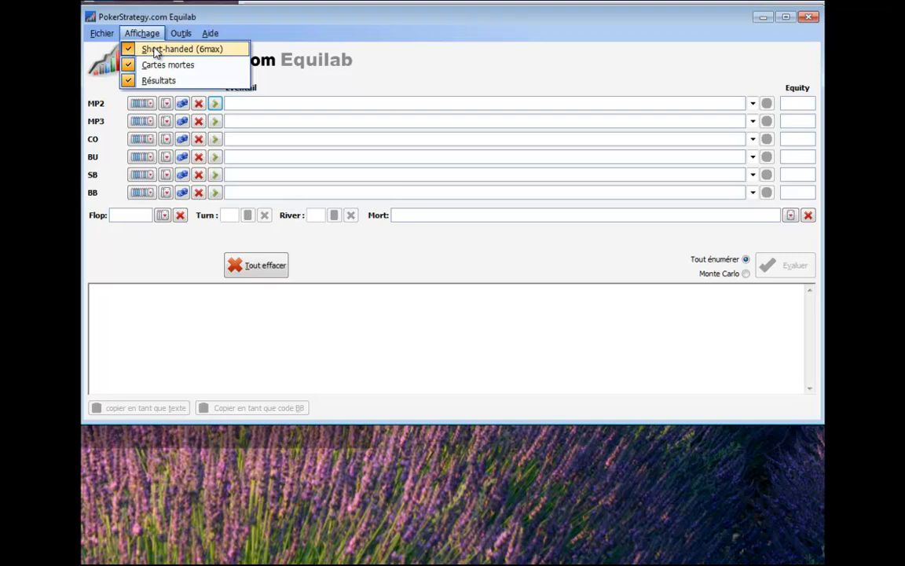
pyautogui.click(155, 50)
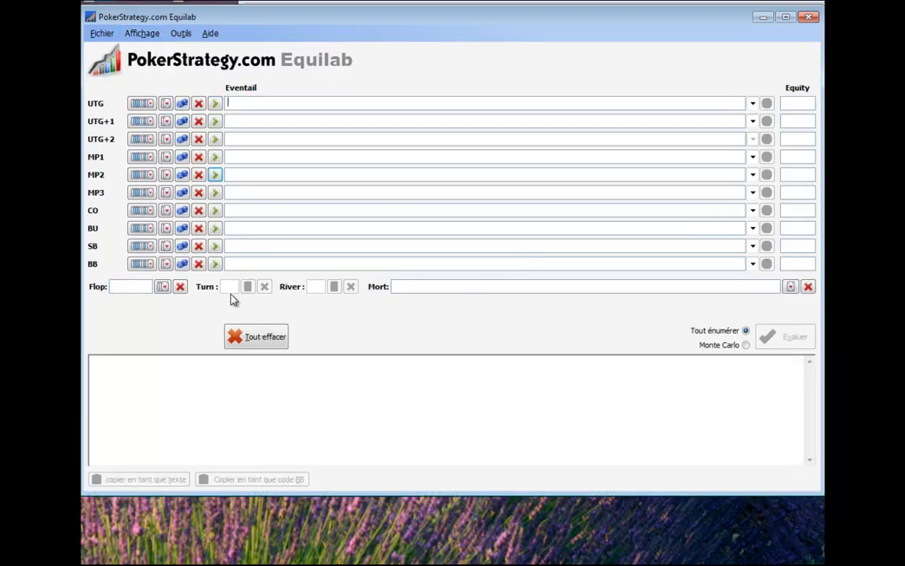
pyautogui.click(142, 33)
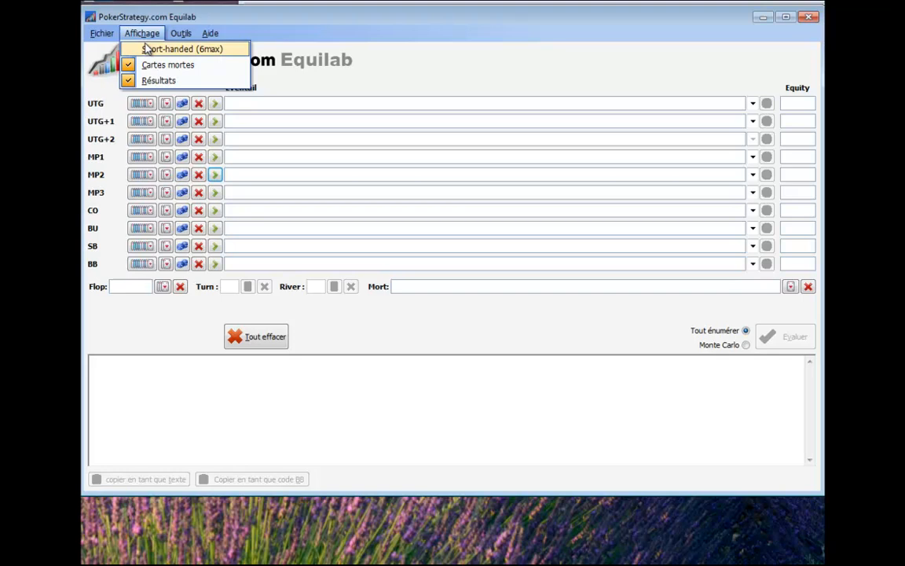
pyautogui.click(155, 50)
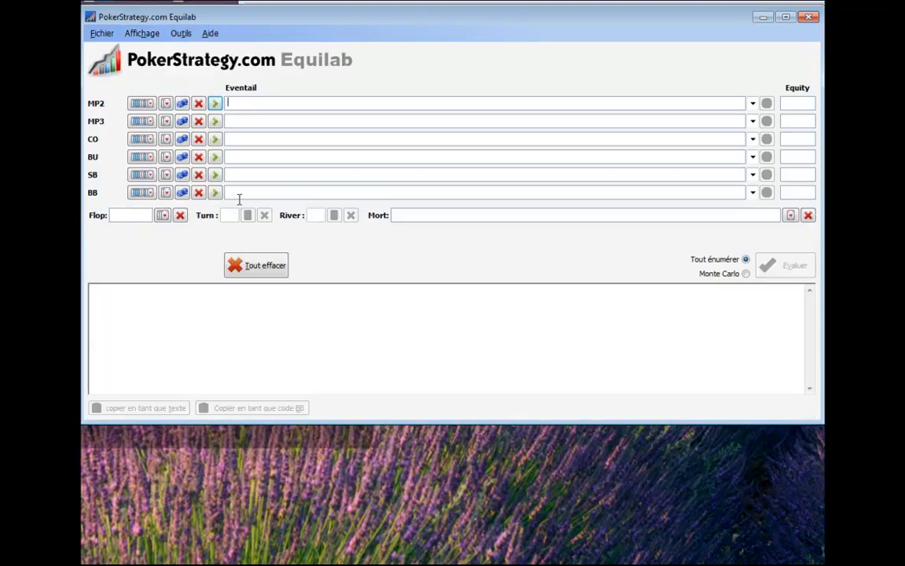
# Hide the results area (Résultats) of the main window and show it again.
pyautogui.click(143, 35)
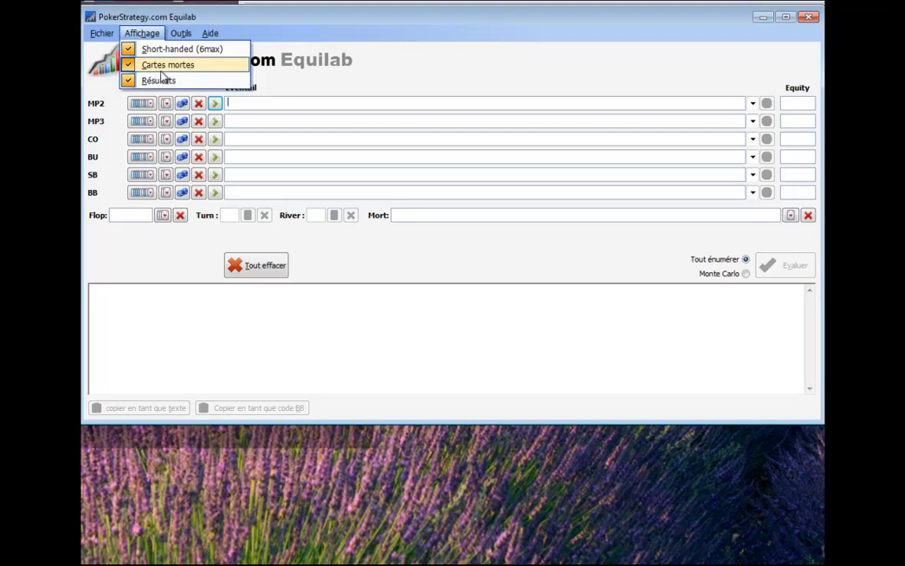
pyautogui.click(162, 81)
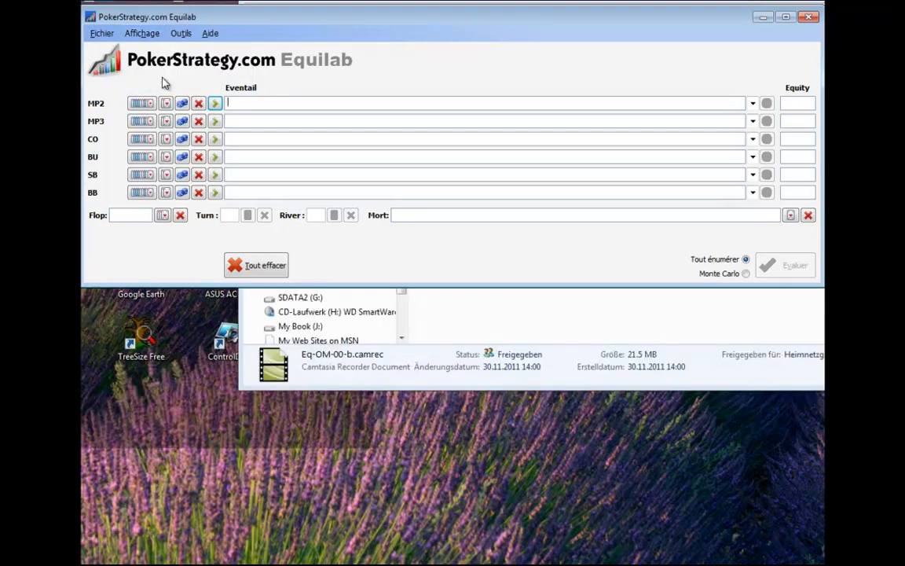
pyautogui.click(142, 34)
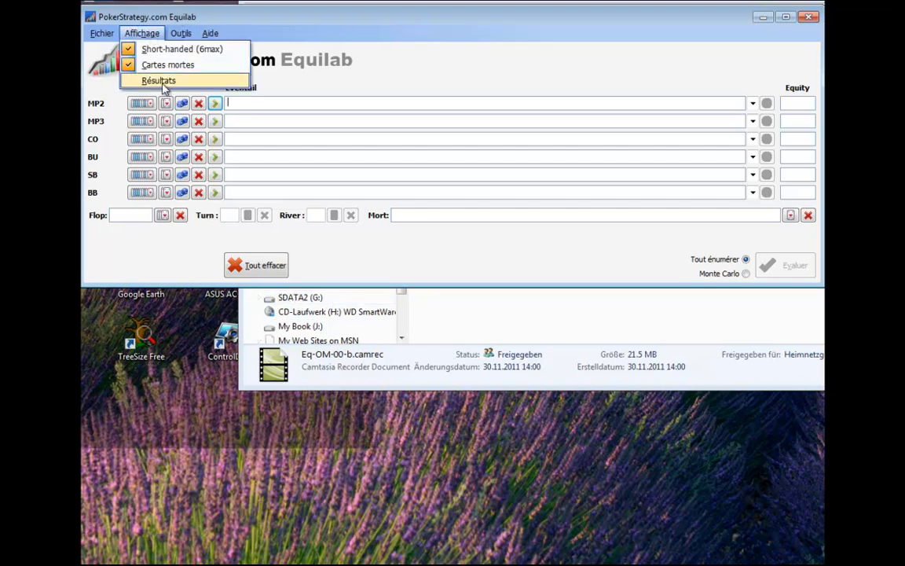
pyautogui.click(161, 81)
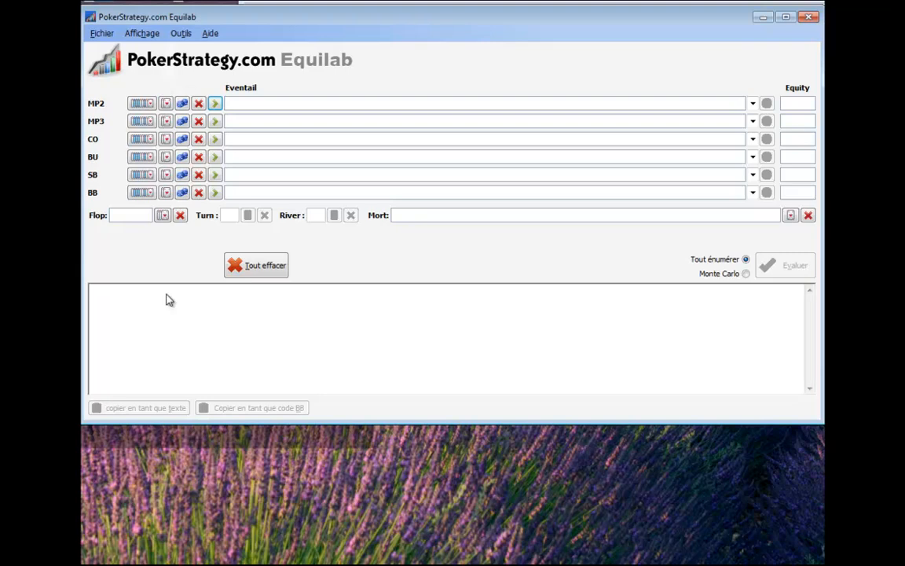
# Review the calculation history, toggling relative dates and player positions off and on, and close it.
pyautogui.click(186, 33)
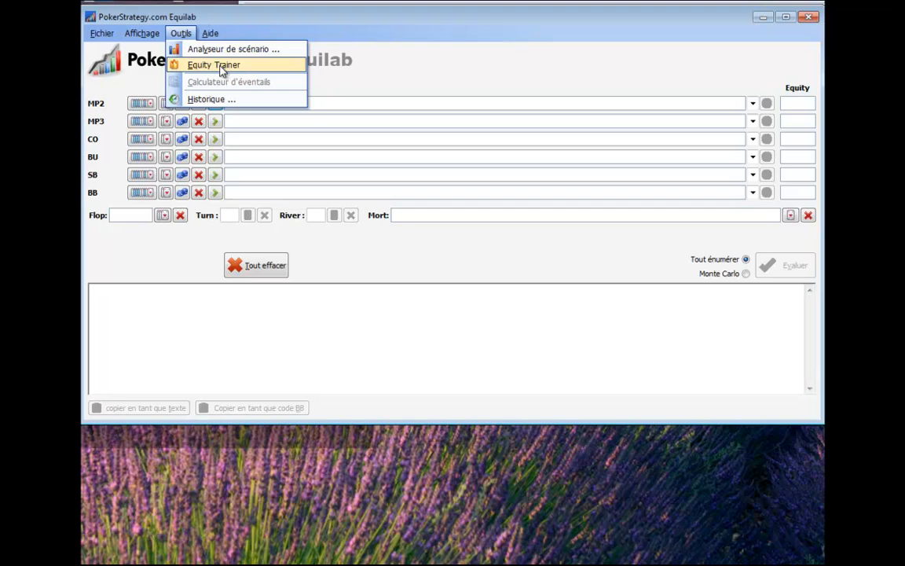
pyautogui.click(226, 100)
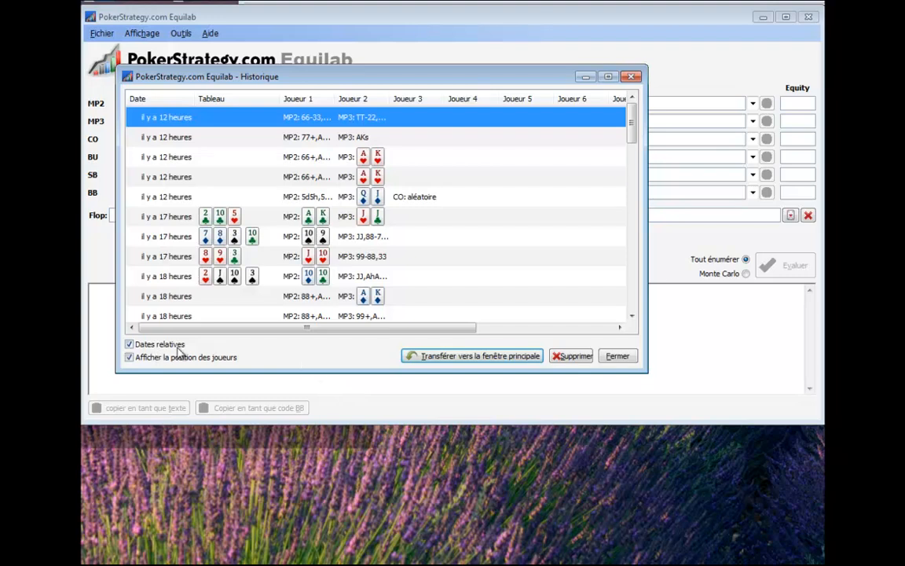
pyautogui.click(130, 345)
pyautogui.click(129, 345)
pyautogui.click(130, 358)
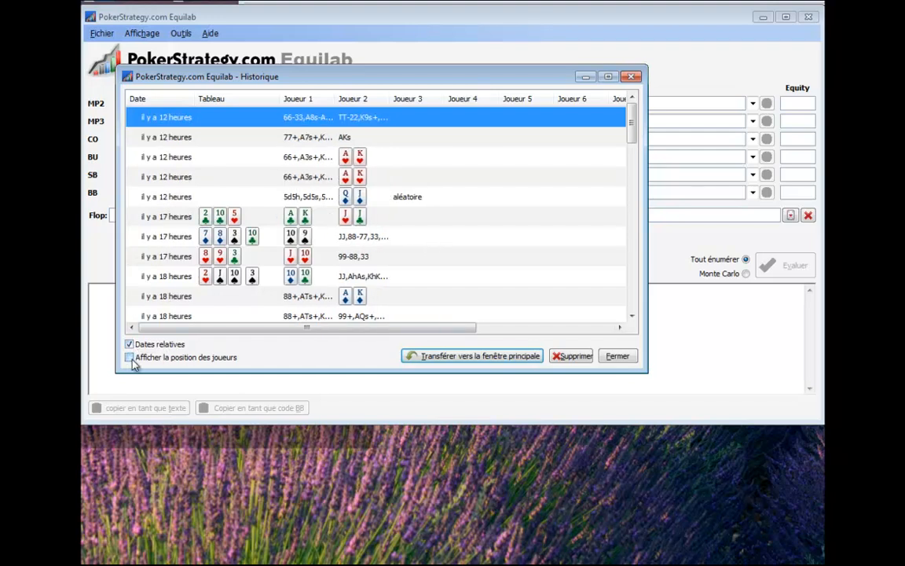
pyautogui.click(130, 358)
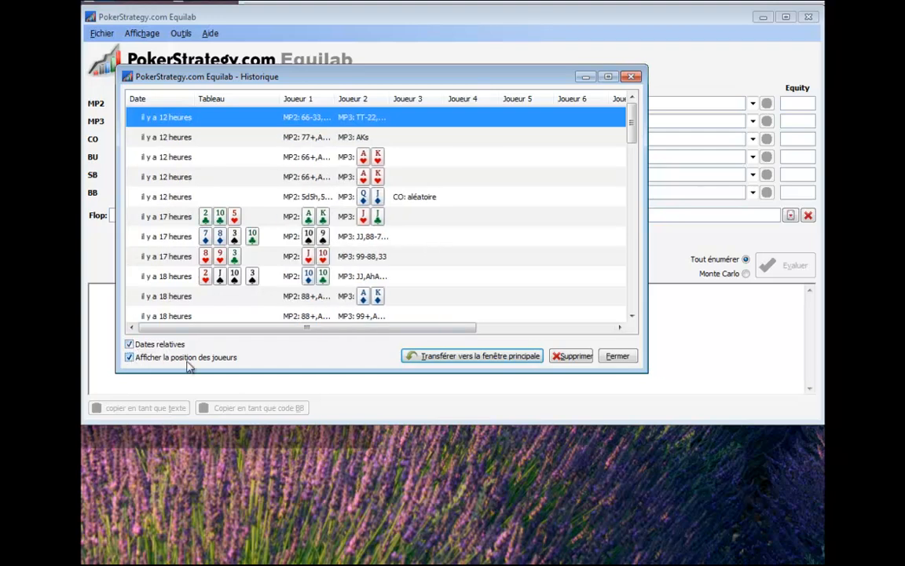
pyautogui.click(618, 356)
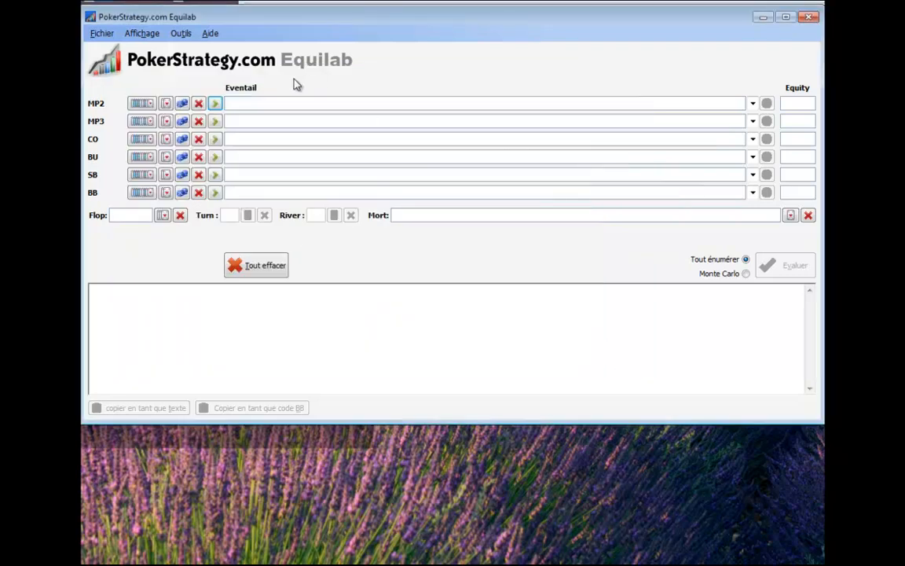
# Read through the syntax and tips documentation, from specific hands to range-selection advice, and close it.
pyautogui.click(209, 35)
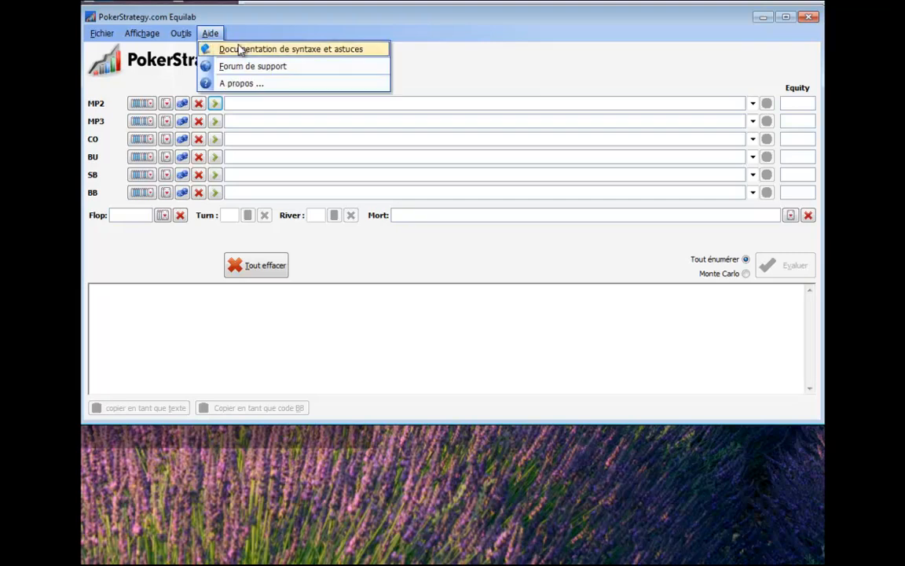
pyautogui.click(228, 49)
pyautogui.moveTo(762, 17); pyautogui.dragTo(523, 25)
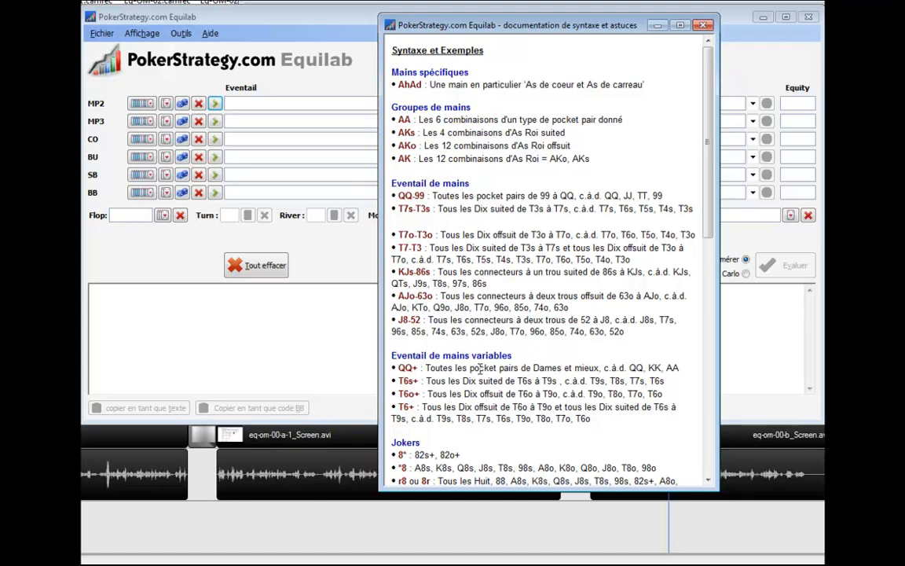
pyautogui.scroll(-7, 474, 368)
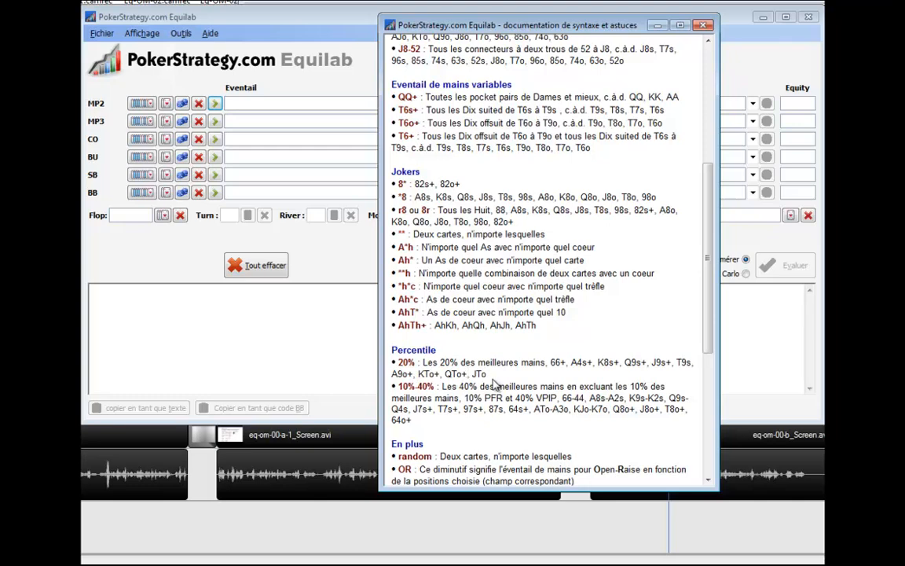
pyautogui.scroll(-4, 438, 342)
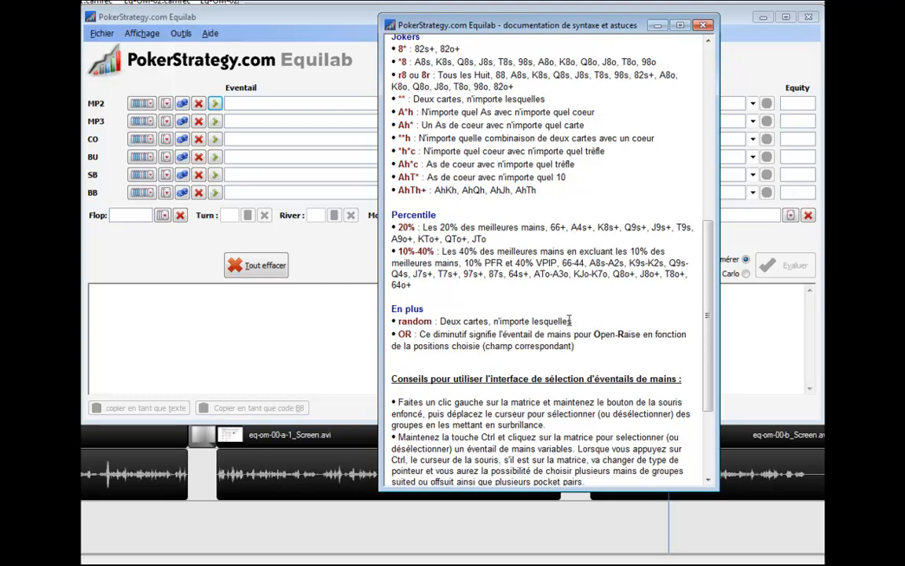
pyautogui.scroll(-2, 564, 308)
pyautogui.scroll(-2, 564, 308)
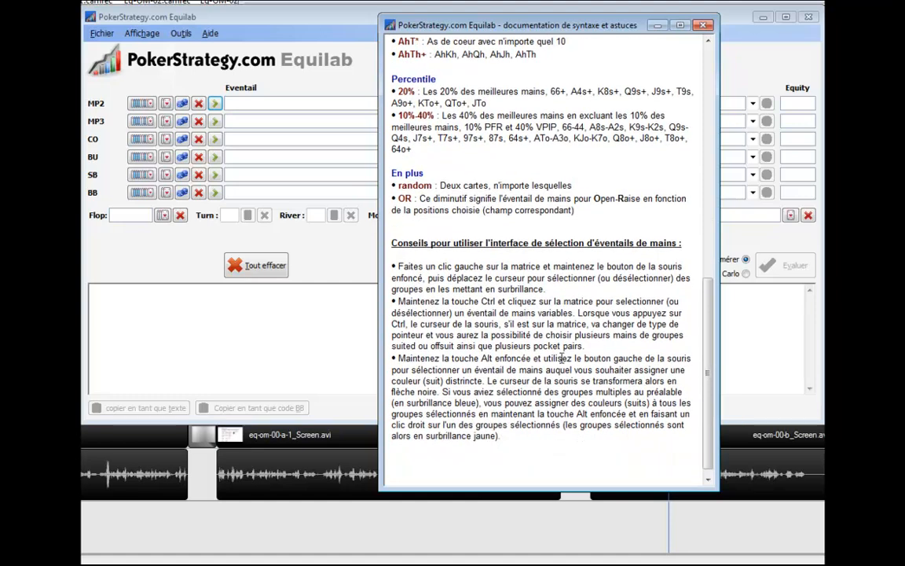
pyautogui.scroll(15, 573, 299)
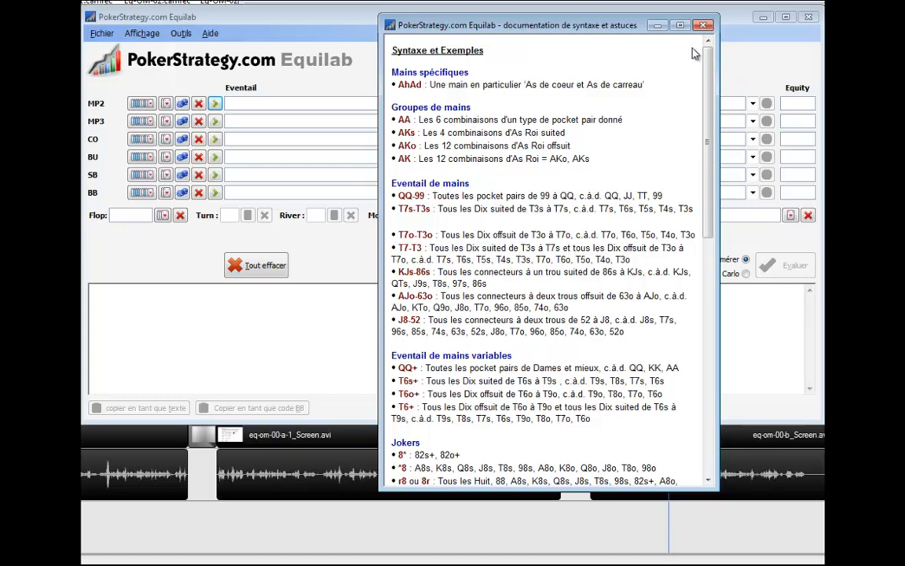
pyautogui.click(704, 27)
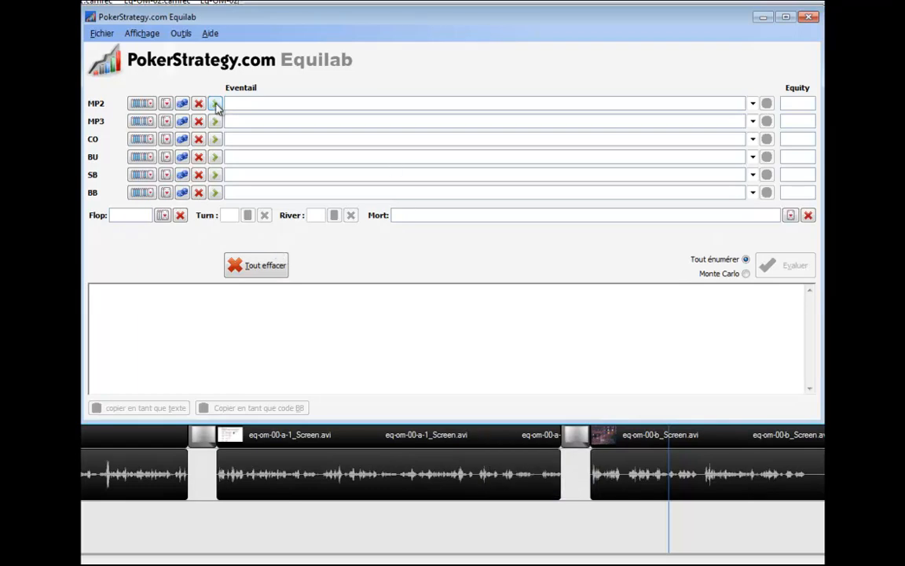
# Build an MP2 hand range in the card matrix: 55+, AKs, A8s, KQs, QJs, T9s, 87s, 76s, 65s, K4o, 74o.
pyautogui.click(142, 102)
pyautogui.moveTo(201, 111); pyautogui.dragTo(225, 71)
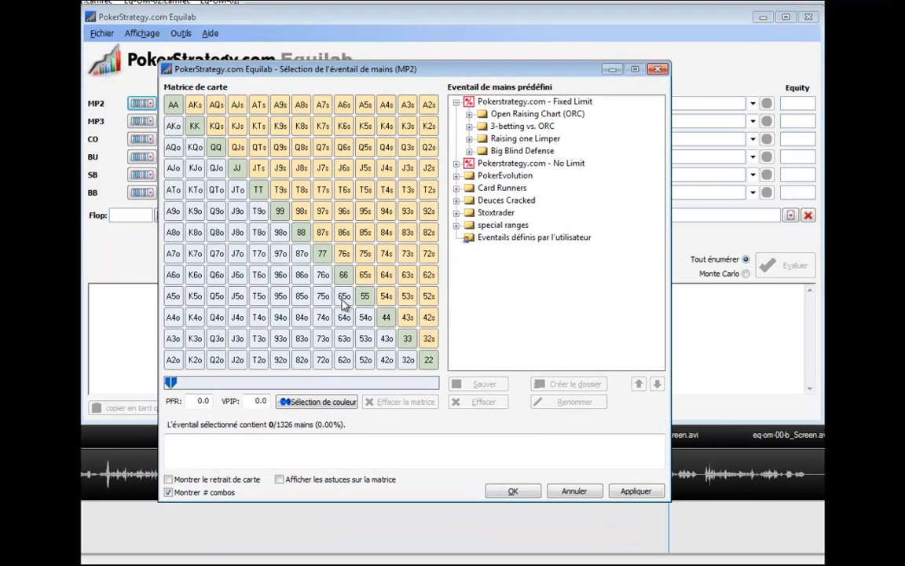
pyautogui.moveTo(173, 106); pyautogui.dragTo(363, 296)
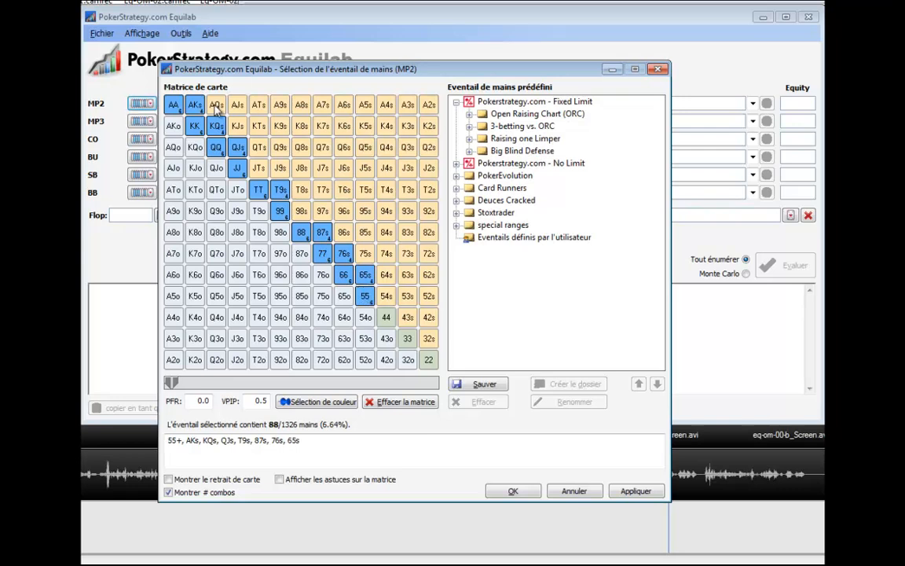
pyautogui.click(301, 105)
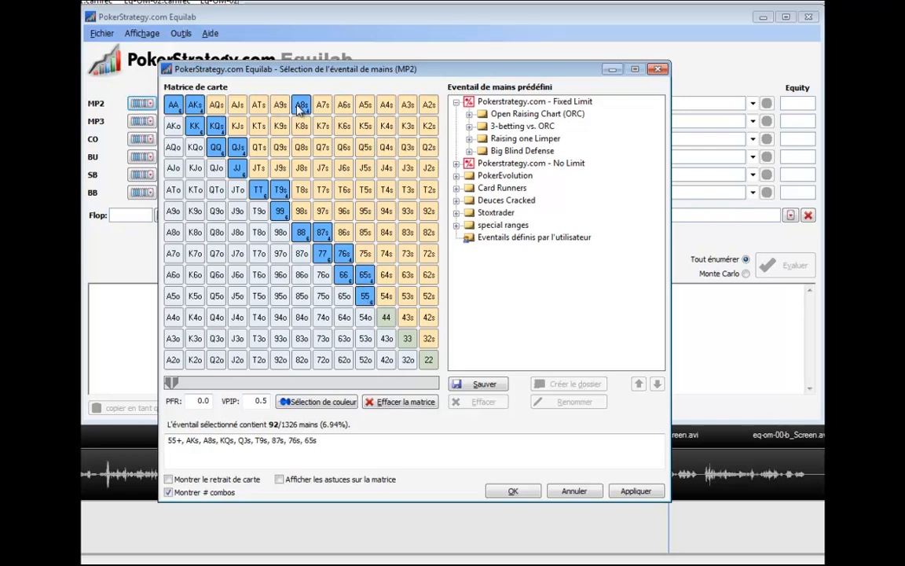
pyautogui.click(195, 318)
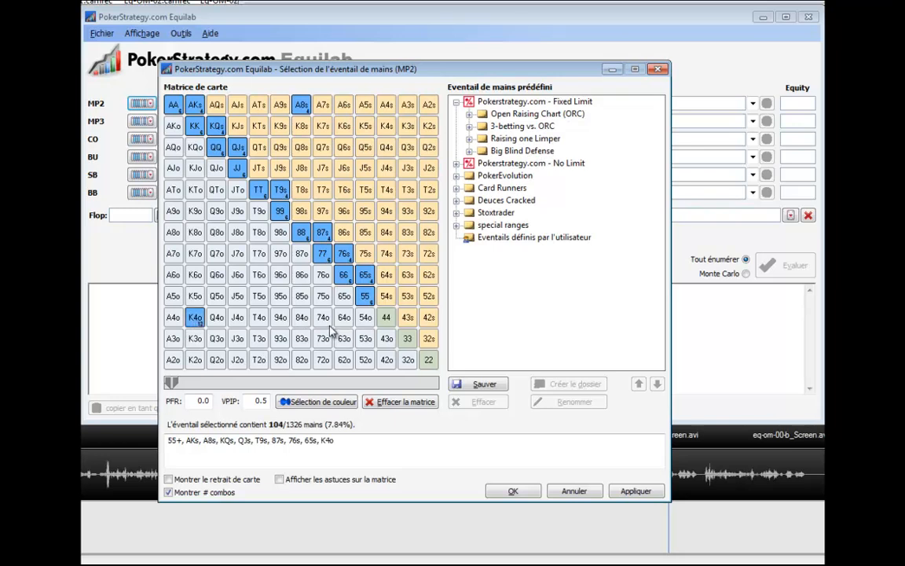
pyautogui.click(323, 317)
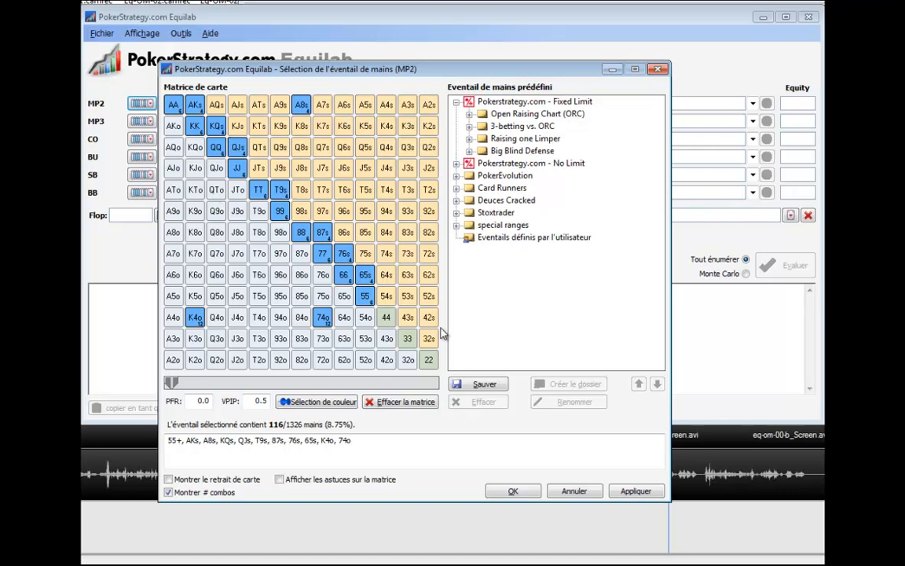
pyautogui.click(531, 492)
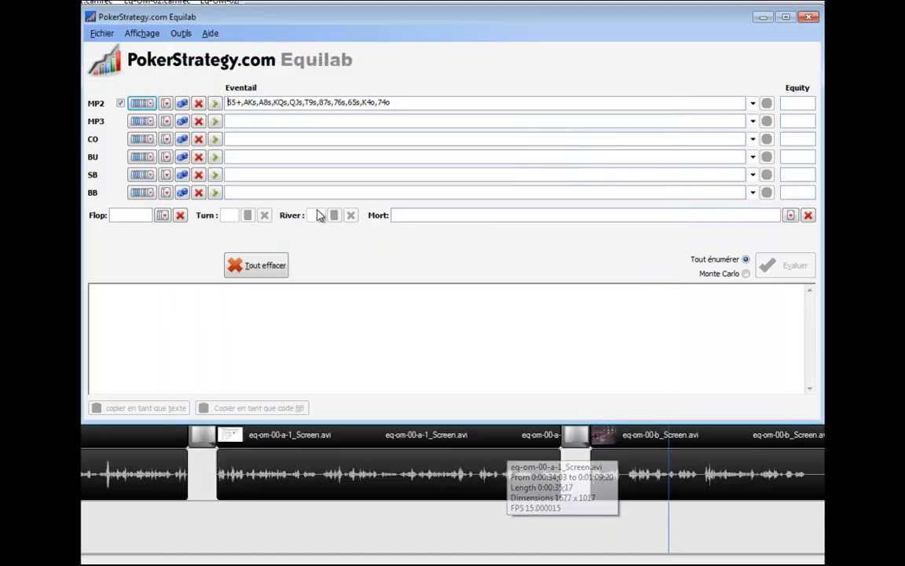
# Clear the MP2 range and assign MP2 the specific hand queen and jack of diamonds (QdJd).
pyautogui.moveTo(403, 106); pyautogui.dragTo(327, 103)
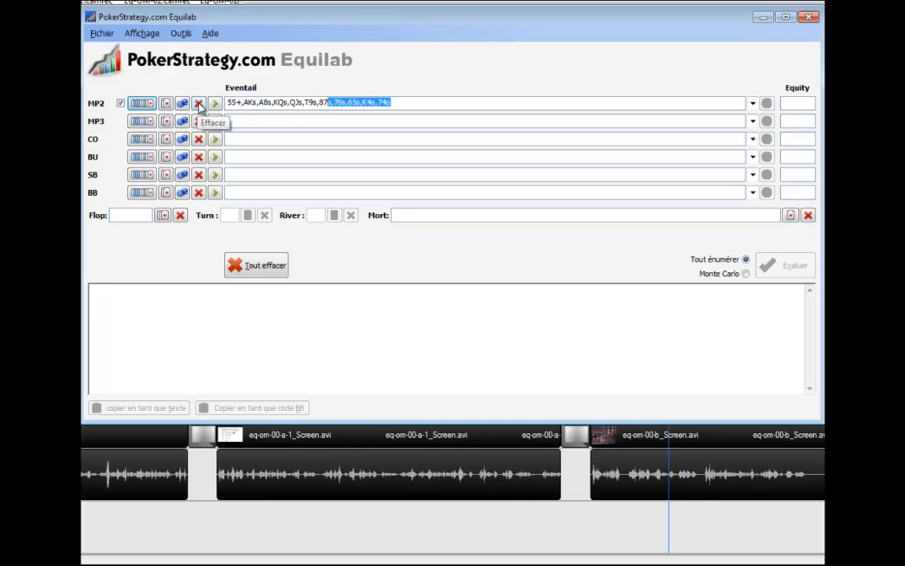
pyautogui.click(198, 105)
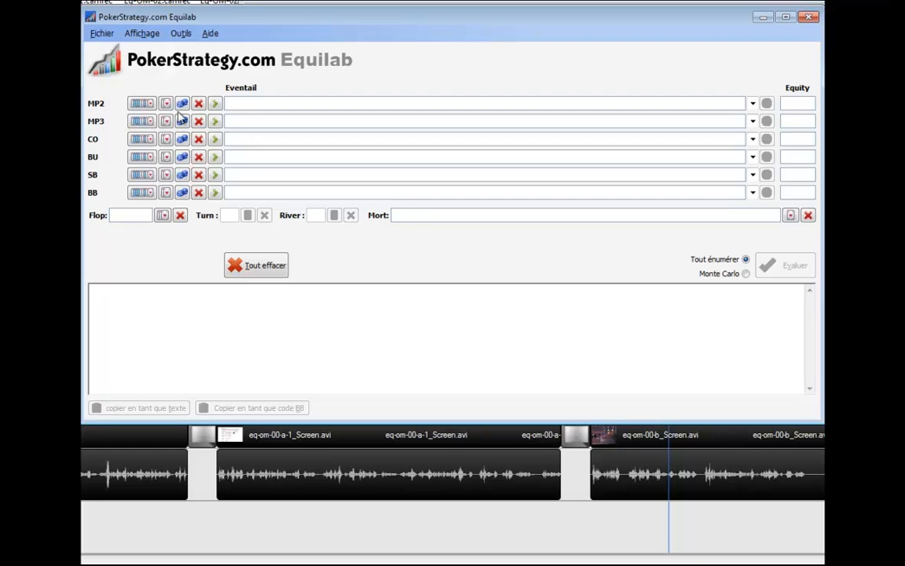
pyautogui.click(166, 103)
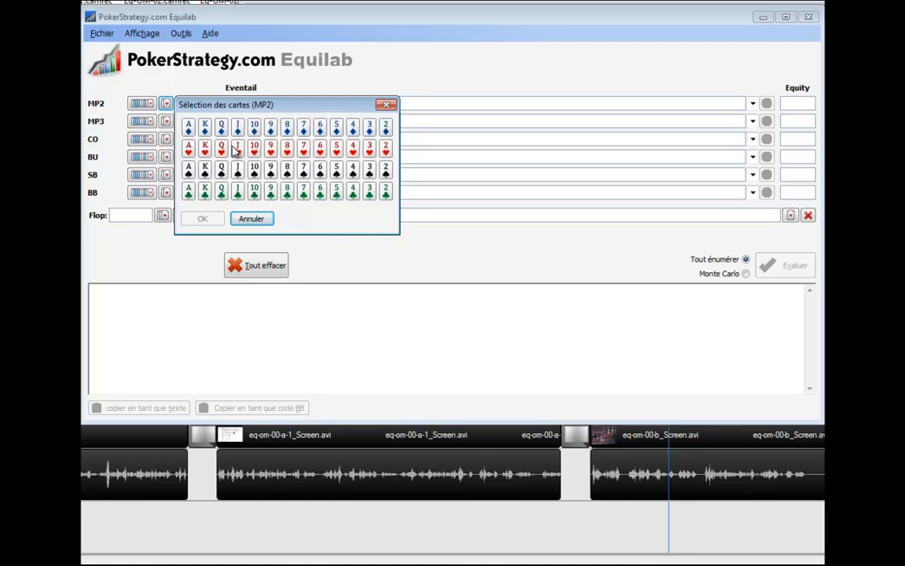
pyautogui.click(221, 126)
pyautogui.click(237, 126)
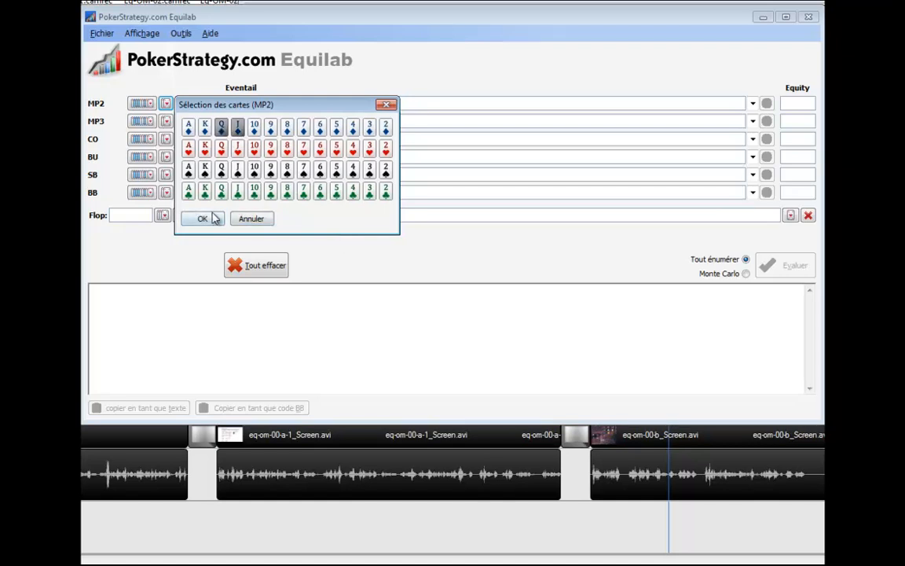
pyautogui.click(212, 219)
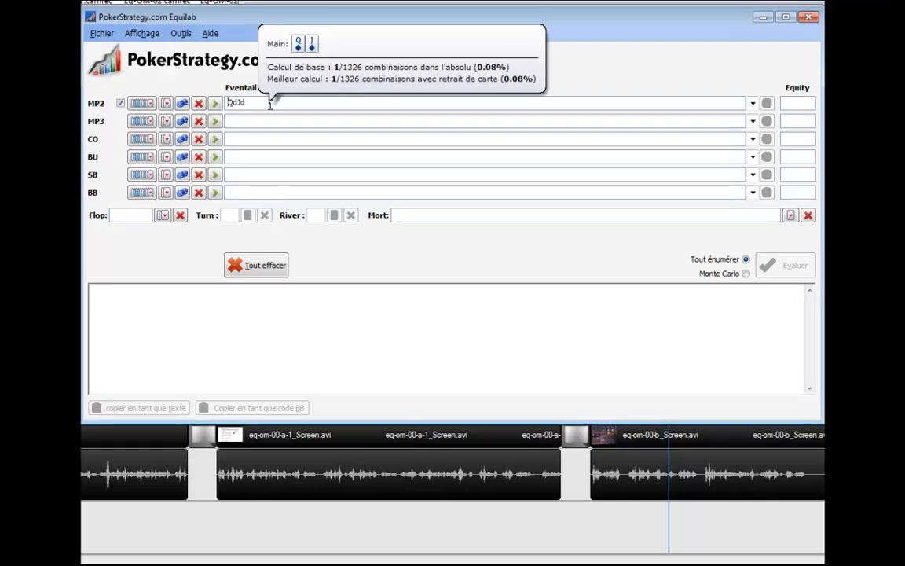
pyautogui.doubleClick(271, 103)
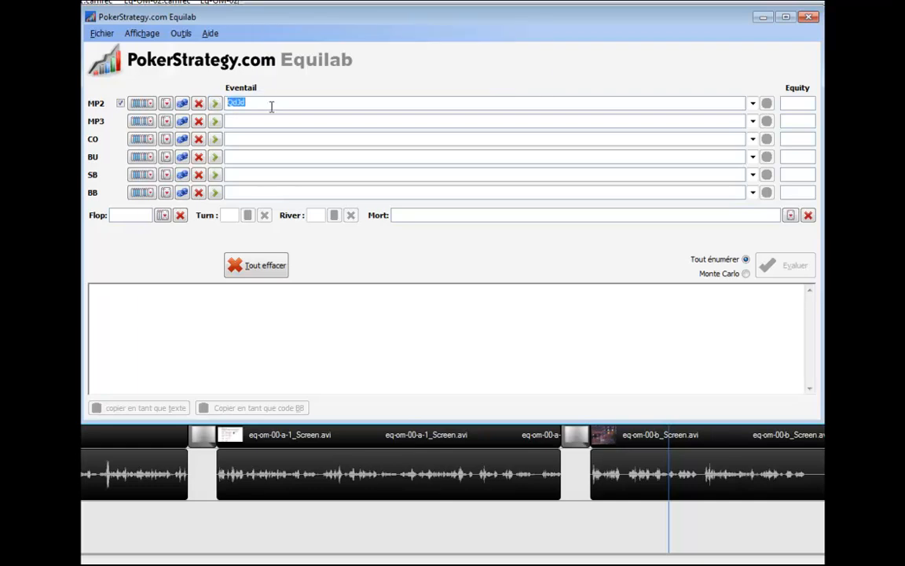
# Assign a random hand to MP3, then remove it from the MP3 range.
pyautogui.click(183, 122)
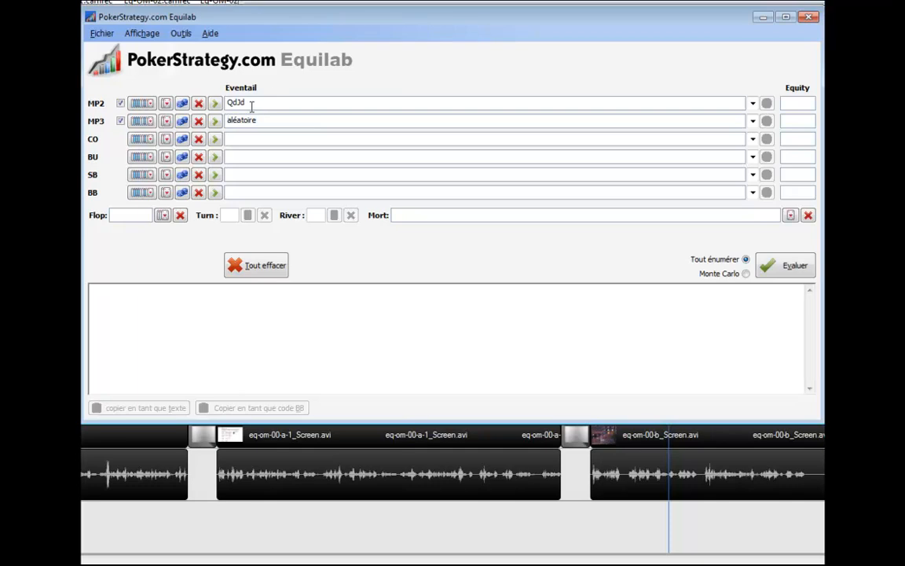
pyautogui.doubleClick(274, 120)
pyautogui.press('Delete')
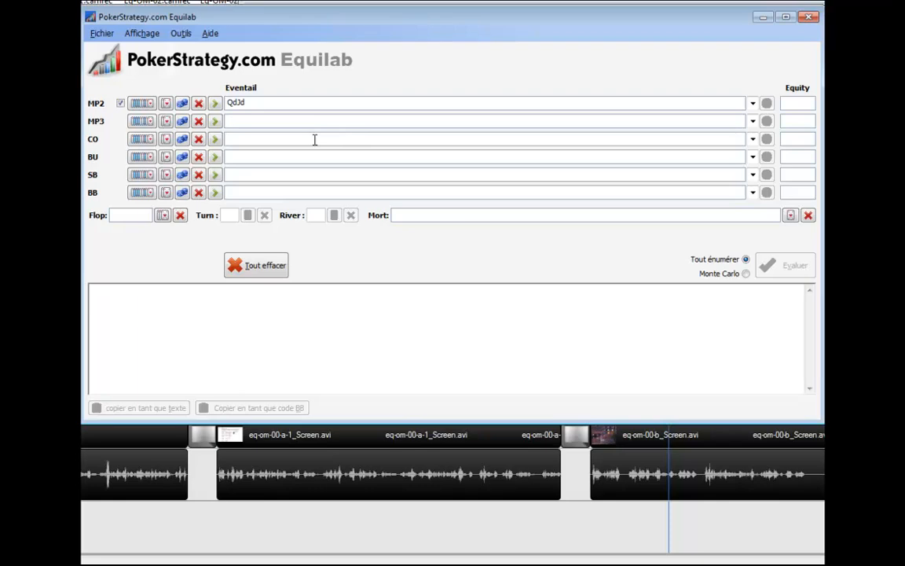
# Look through the action-based range options for MP3, including the Limp presets, Call, 3-bet and the range calculator.
pyautogui.click(215, 122)
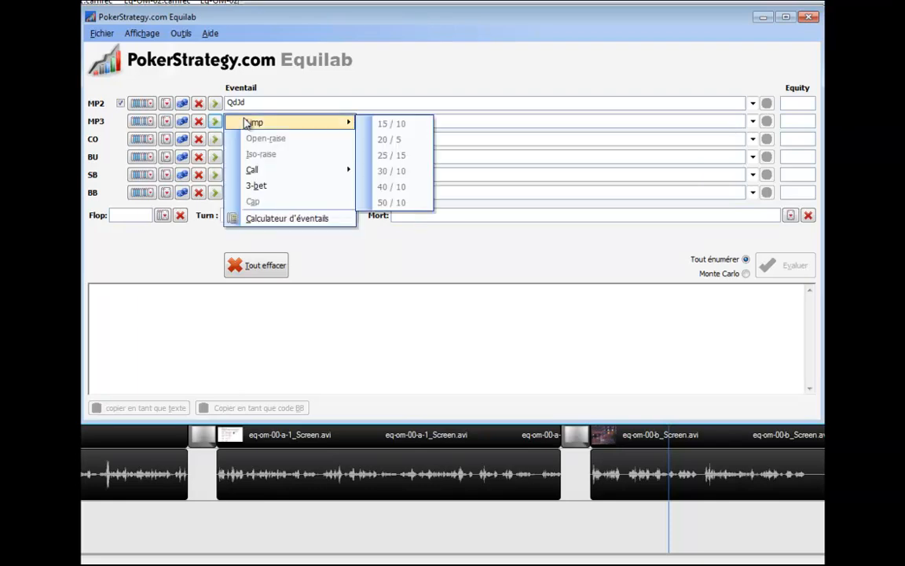
pyautogui.moveTo(255, 130)
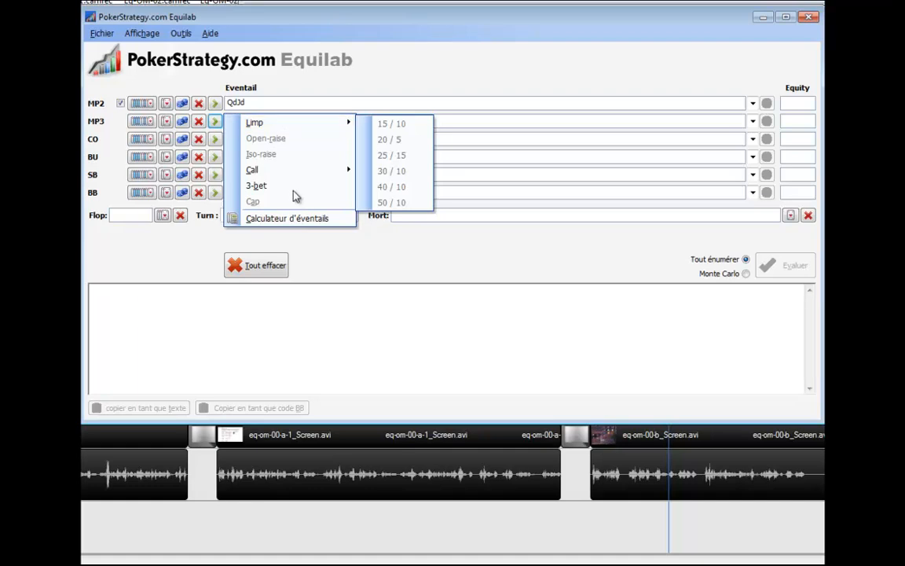
pyautogui.click(215, 124)
pyautogui.click(216, 124)
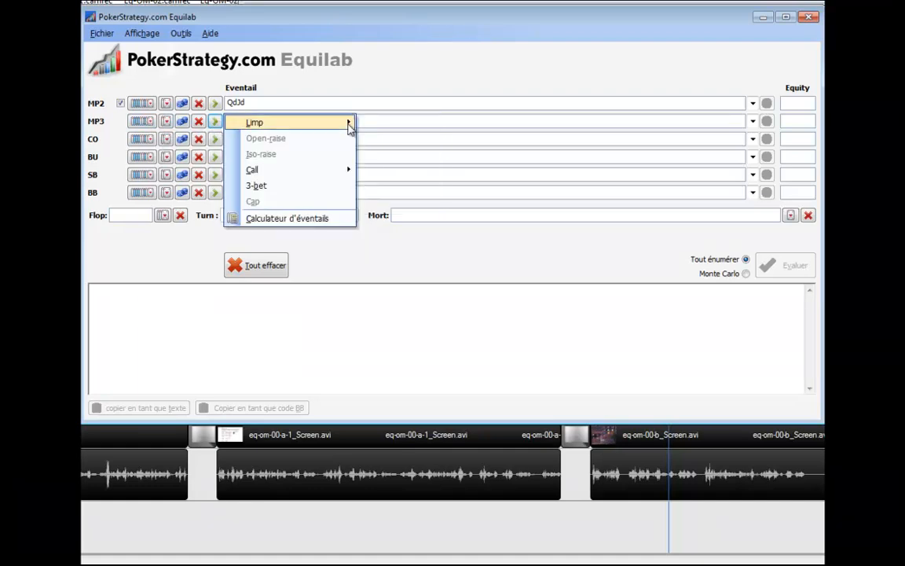
pyautogui.click(408, 120)
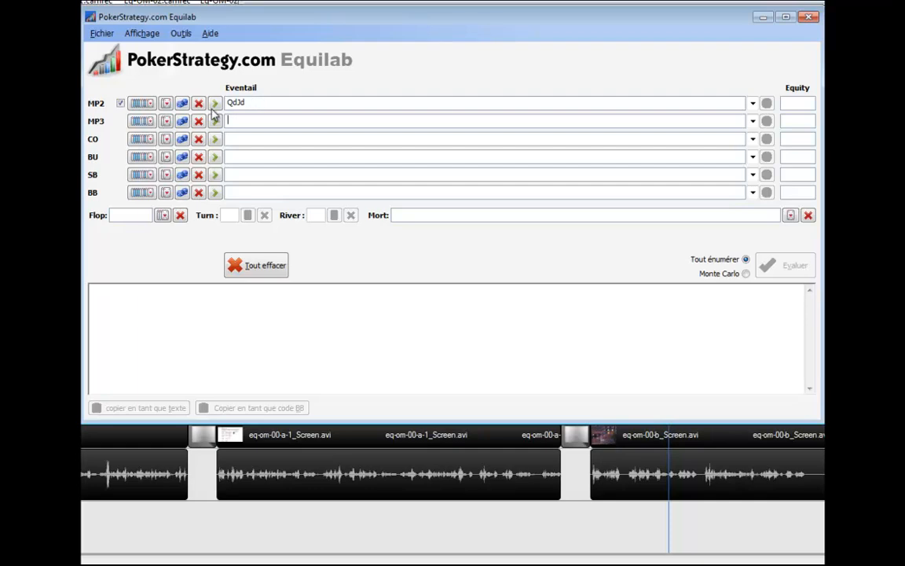
# Select pairs TT-22 and suited connectors T9s, 98s, 87s, 76s, 65s and 54s in the MP3 card matrix.
pyautogui.click(140, 122)
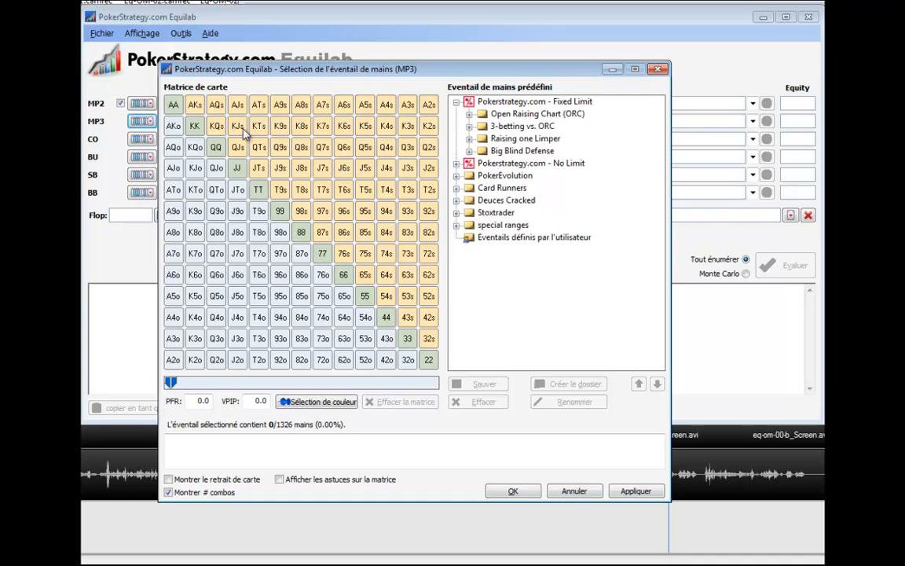
pyautogui.click(174, 105)
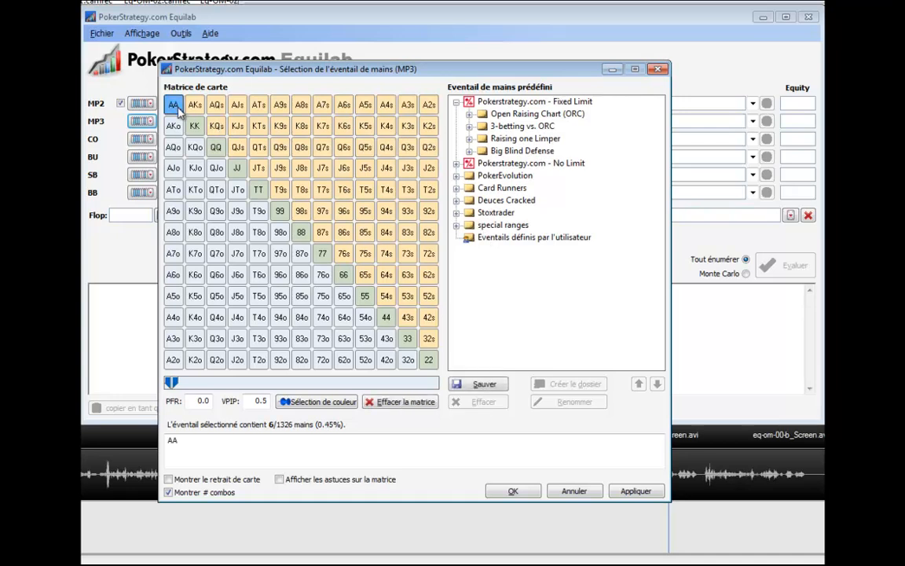
pyautogui.click(173, 106)
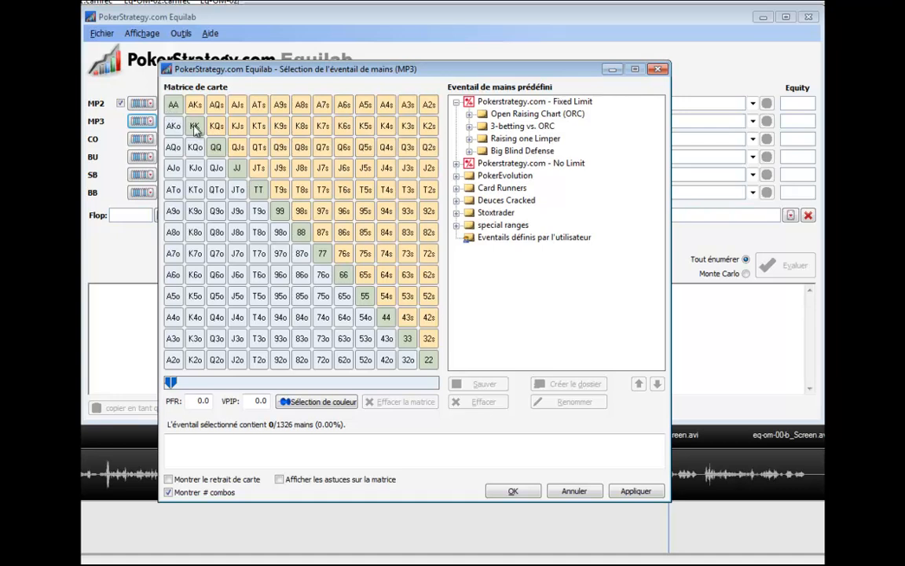
pyautogui.moveTo(258, 194); pyautogui.dragTo(428, 359)
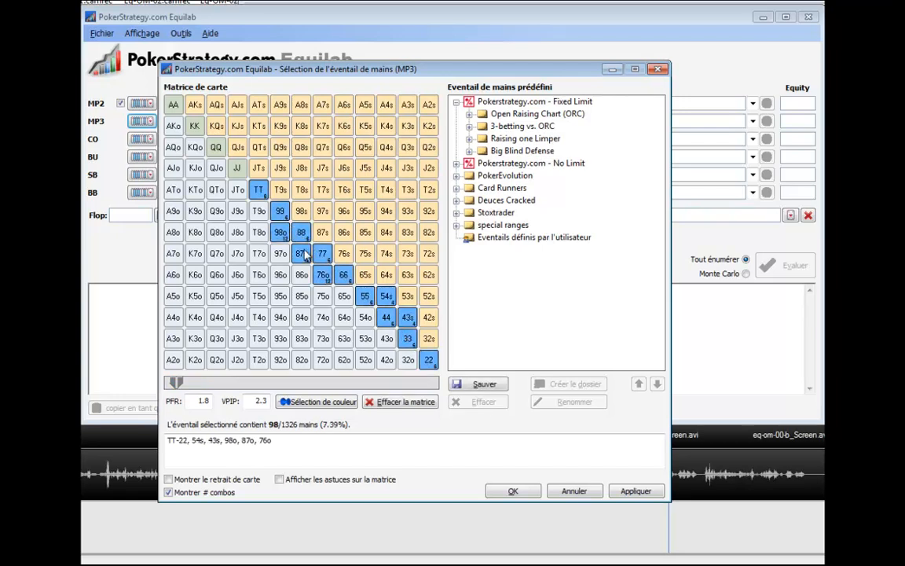
pyautogui.moveTo(281, 233); pyautogui.dragTo(326, 276)
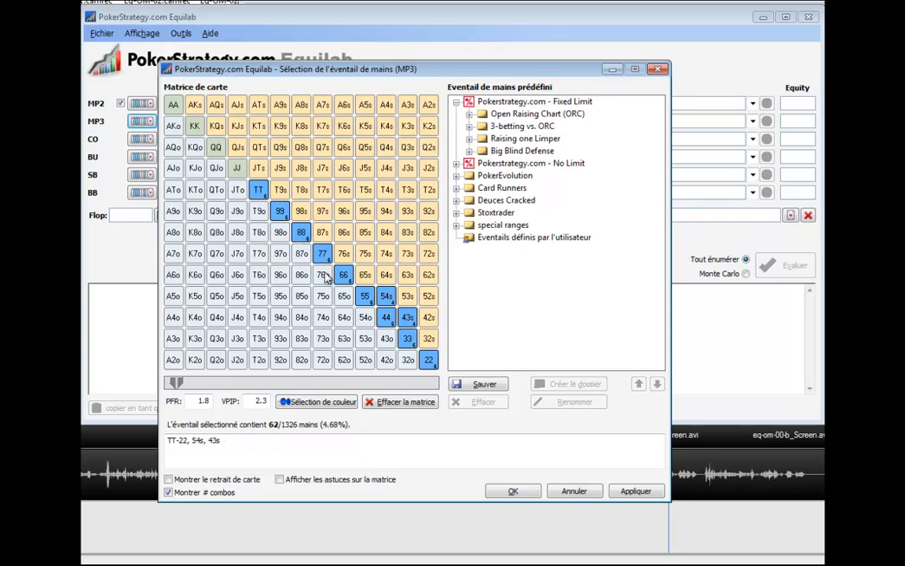
pyautogui.click(280, 189)
pyautogui.click(302, 210)
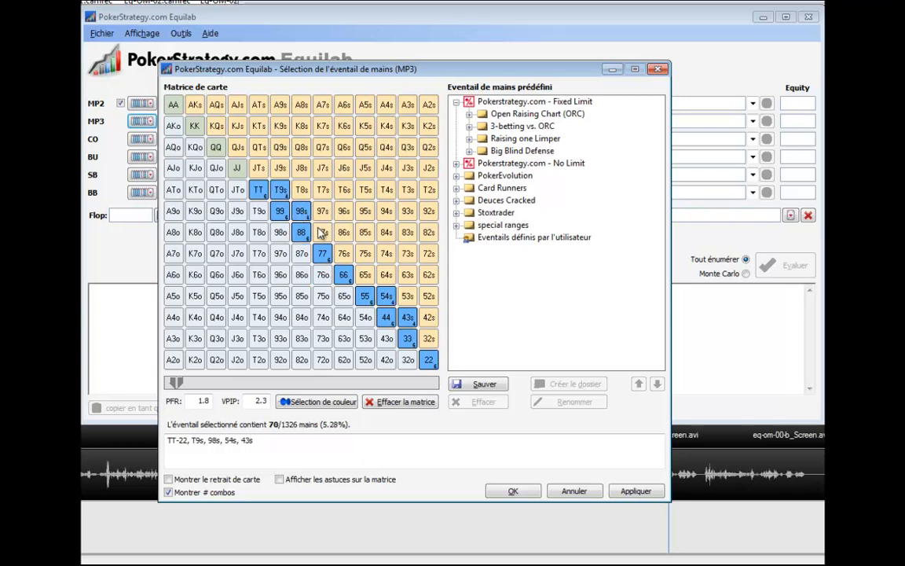
pyautogui.moveTo(318, 232)
pyautogui.mouseDown()
pyautogui.moveTo(347, 283)
pyautogui.moveTo(410, 331)
pyautogui.mouseUp()
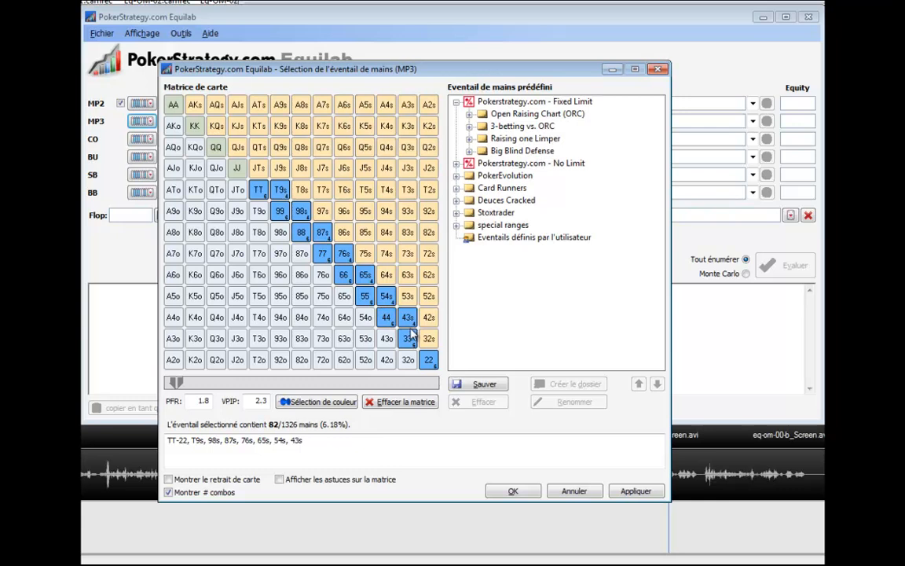
pyautogui.click(407, 318)
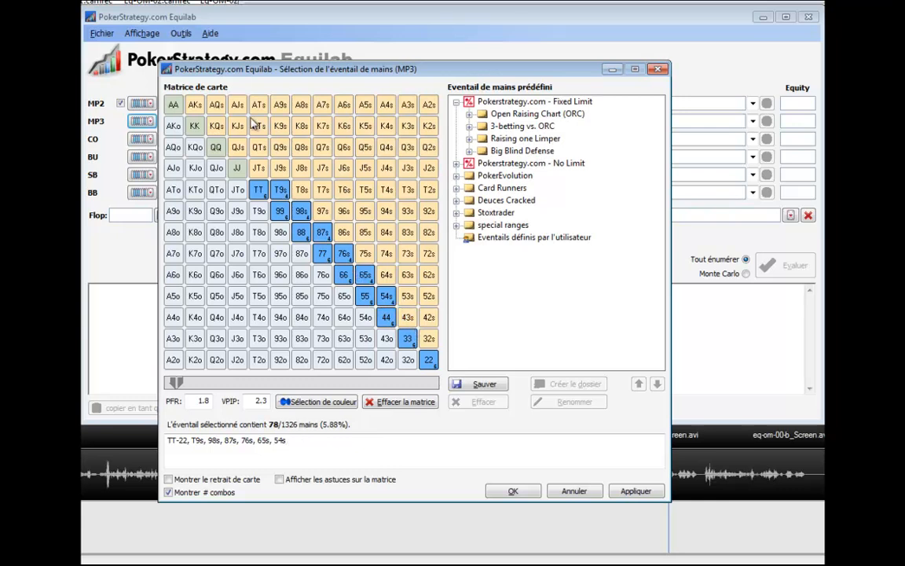
# Add ATs-A4s, KQs, KJs, QJs, QTs and JTs to the MP3 range and apply it.
pyautogui.moveTo(258, 105); pyautogui.dragTo(386, 107)
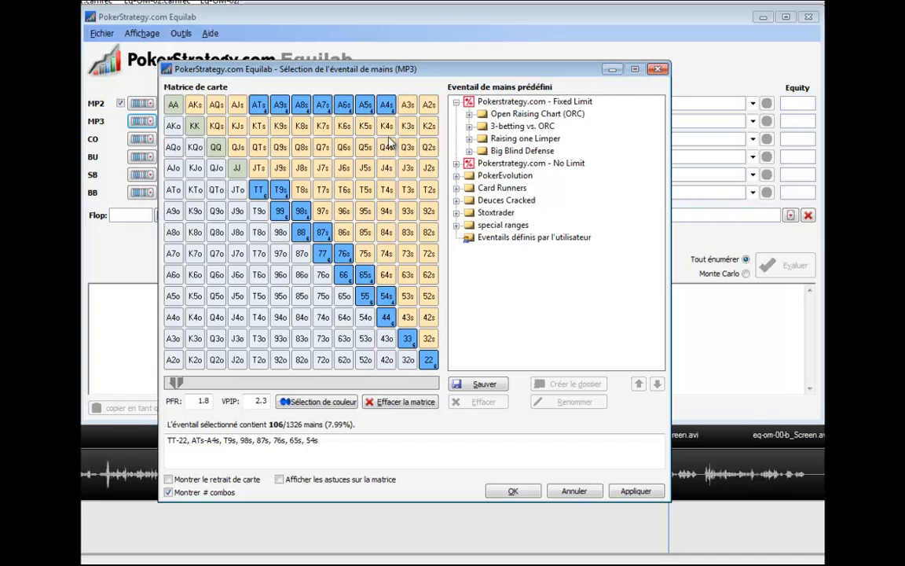
pyautogui.click(216, 126)
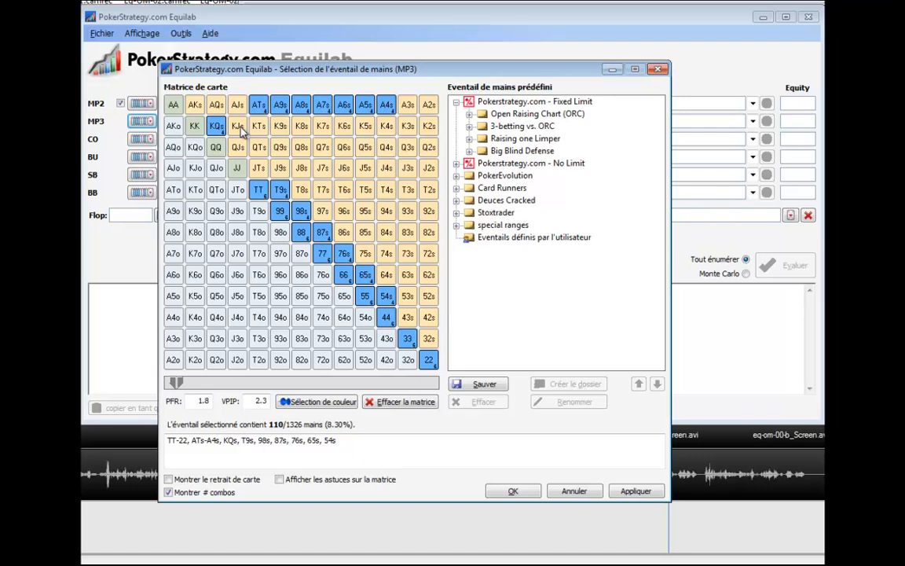
pyautogui.click(239, 127)
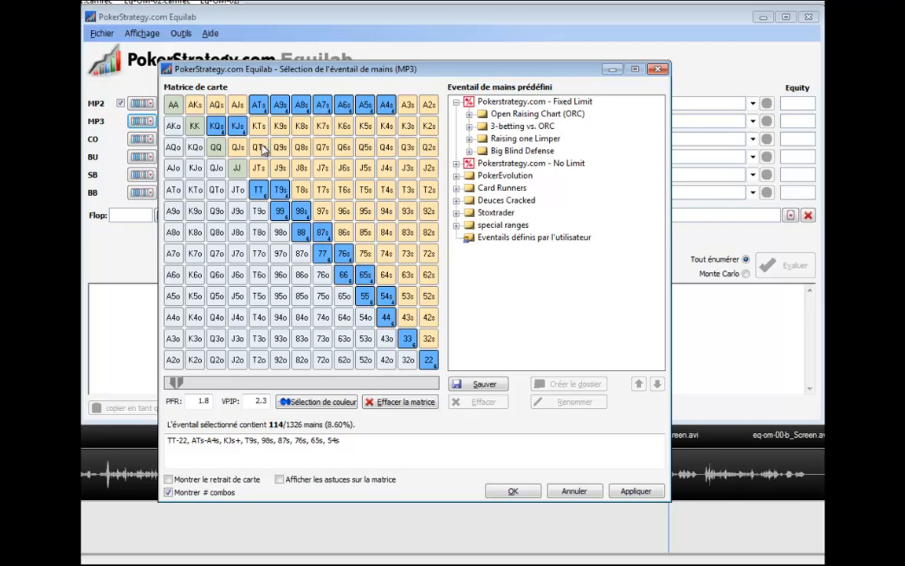
pyautogui.click(259, 147)
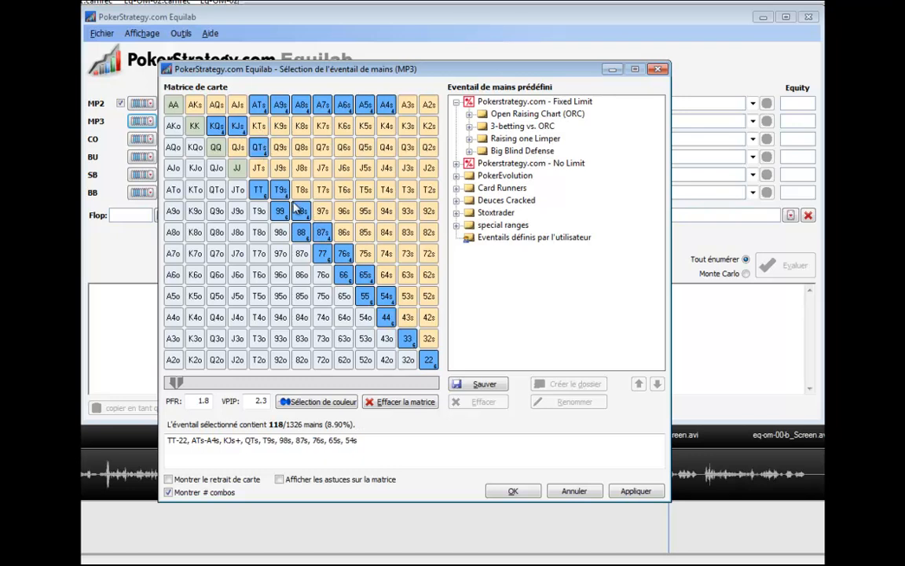
pyautogui.click(235, 144)
pyautogui.click(253, 164)
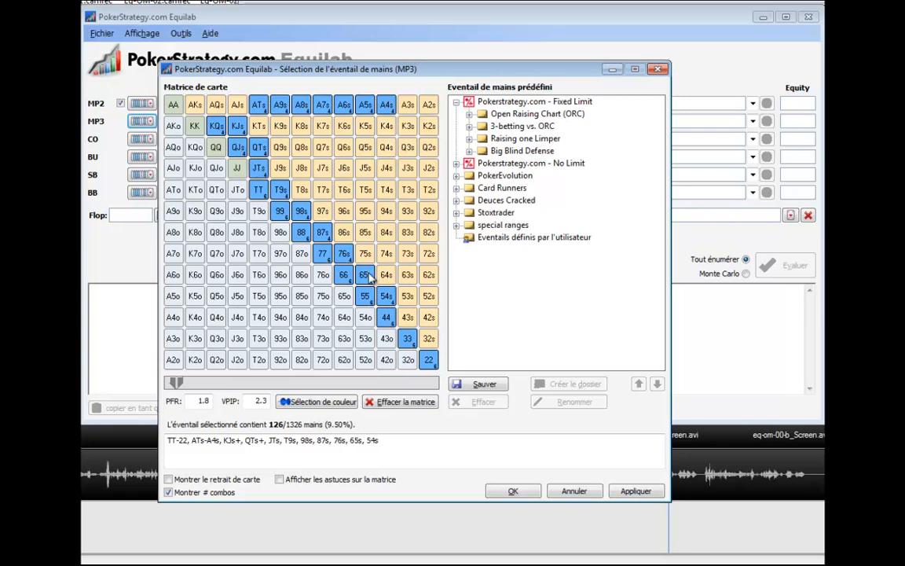
pyautogui.click(512, 490)
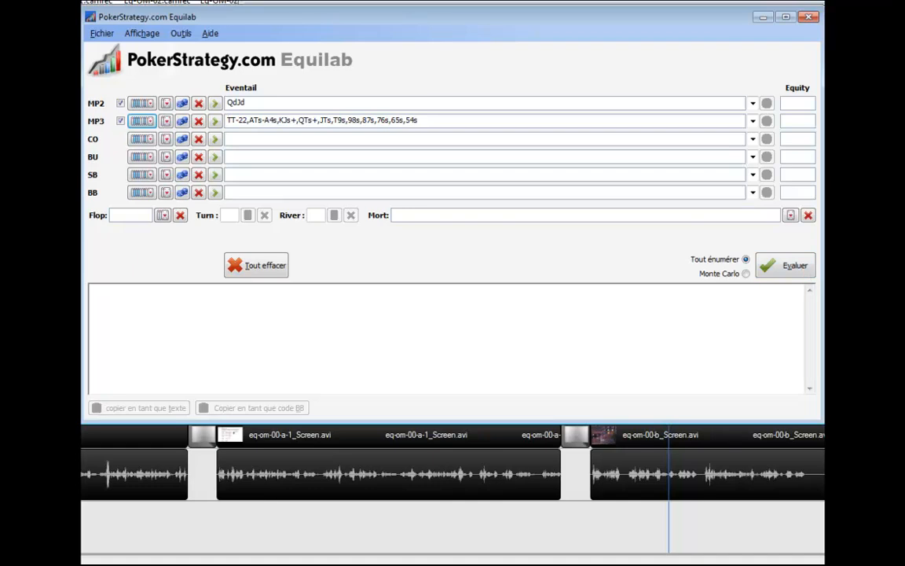
# Evaluate MP2's equity against MP3 preflop and again on a flop of 9d8dQh.
pyautogui.click(796, 266)
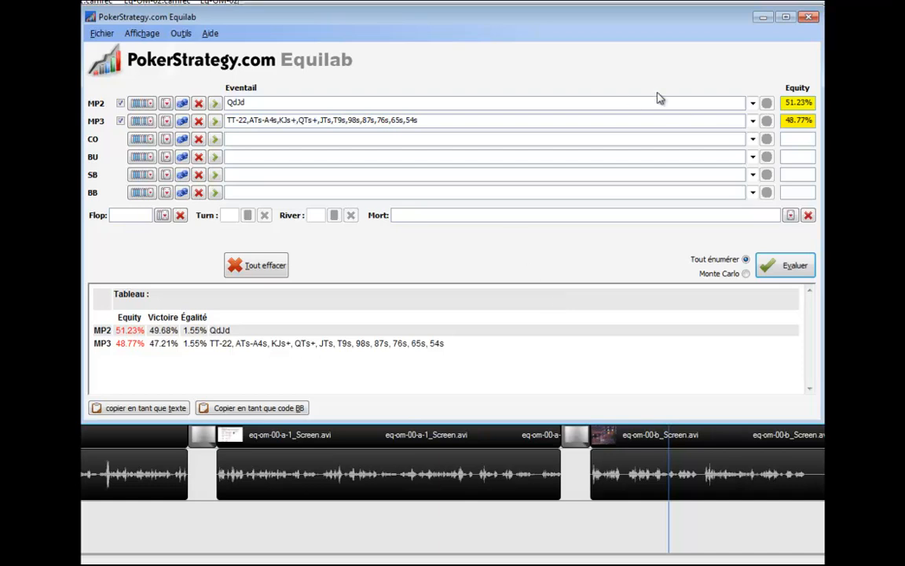
pyautogui.click(164, 216)
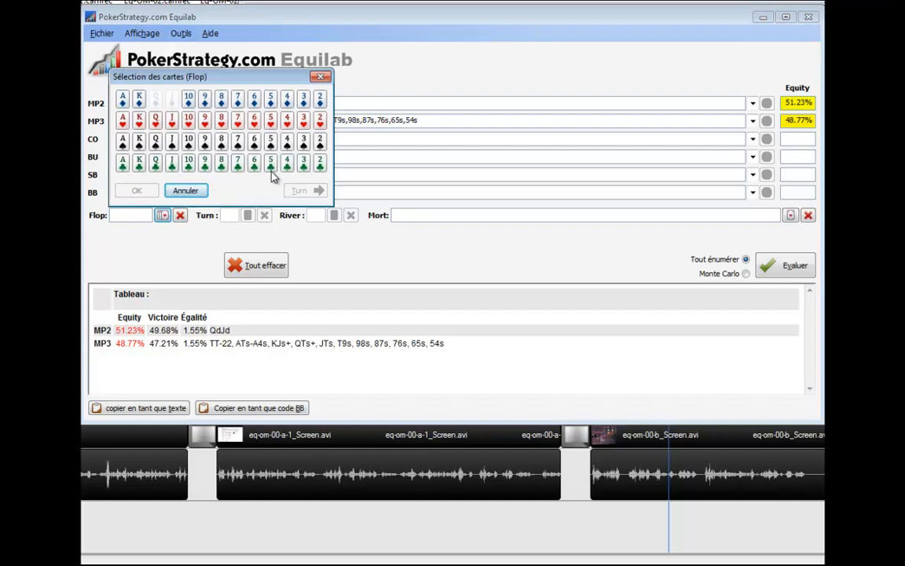
pyautogui.click(204, 98)
pyautogui.click(223, 104)
pyautogui.click(155, 119)
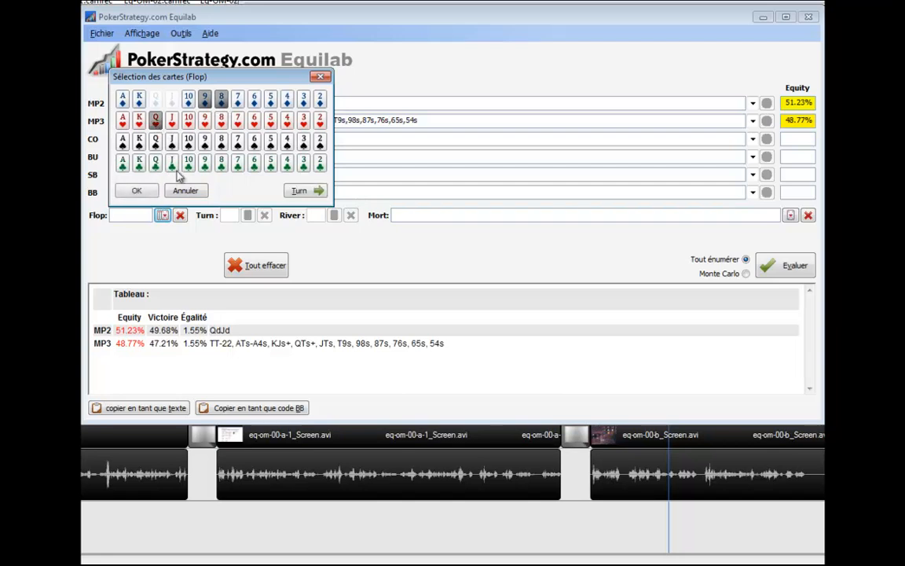
pyautogui.click(142, 191)
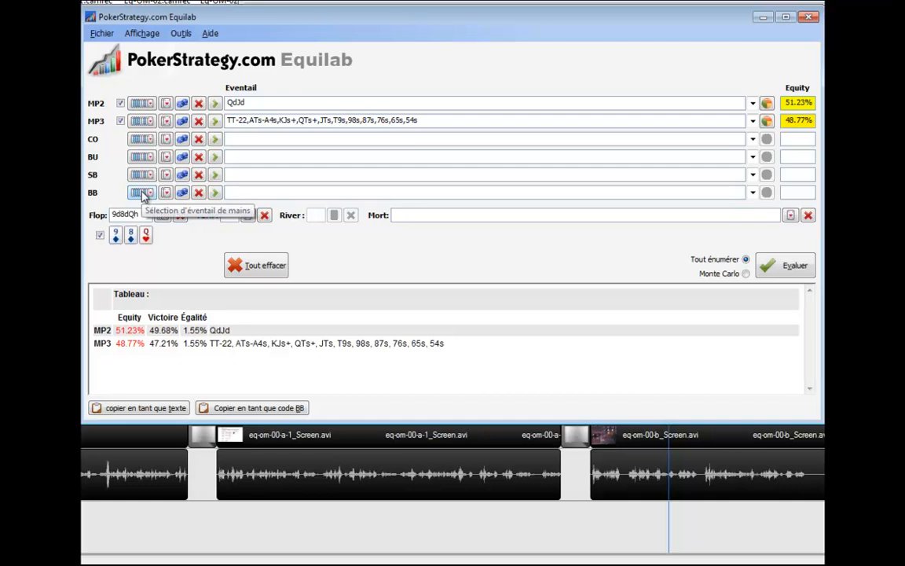
pyautogui.click(788, 271)
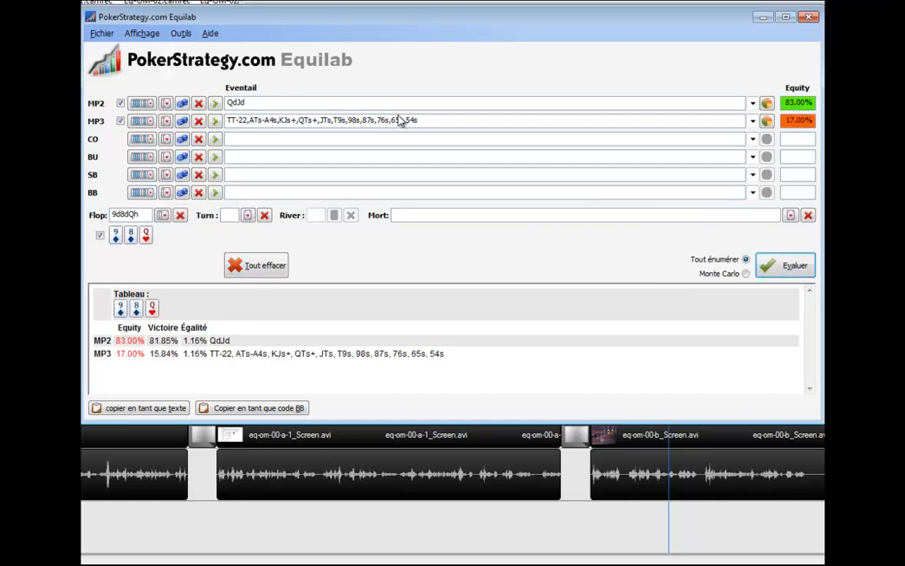
# Set the turn to the ten of clubs and the river to the four of spades, and evaluate the equities.
pyautogui.moveTo(444, 122)
pyautogui.click(248, 215)
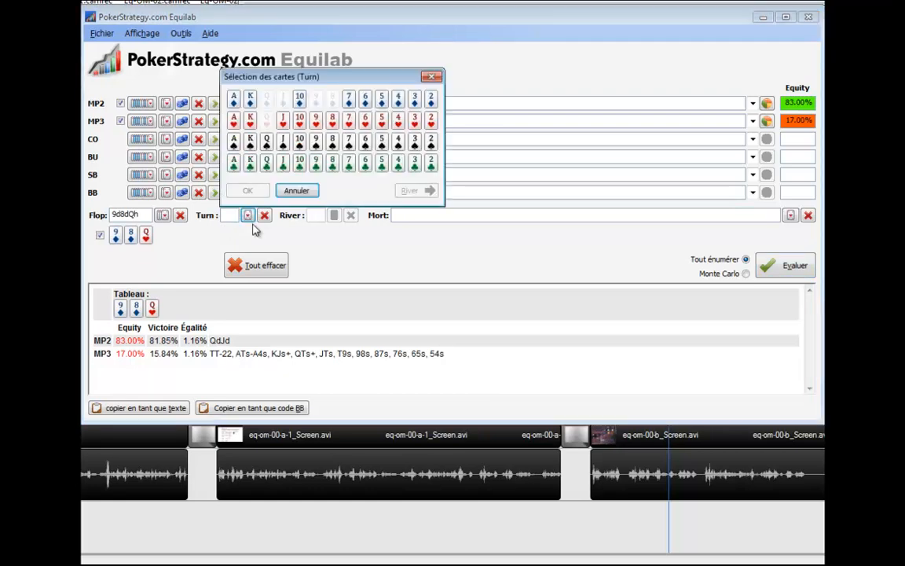
pyautogui.click(299, 164)
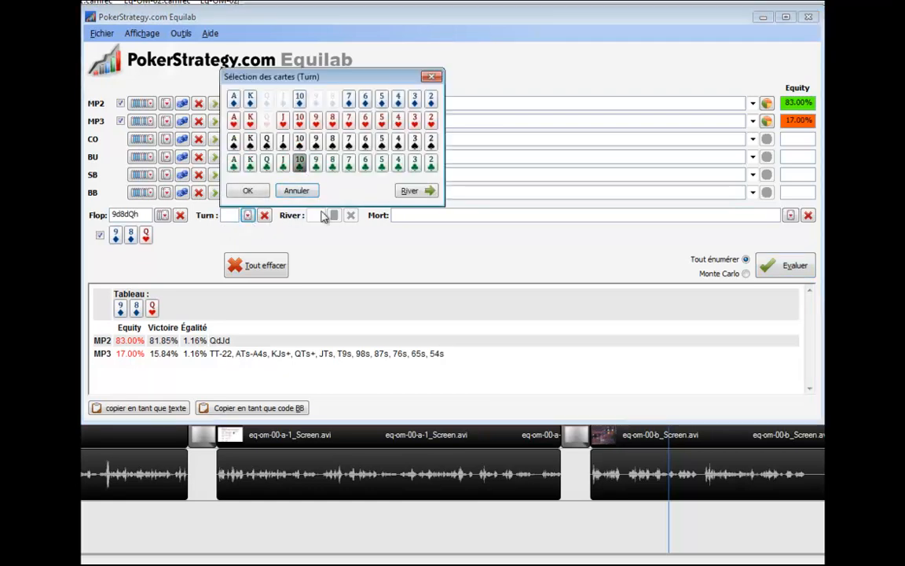
pyautogui.click(408, 193)
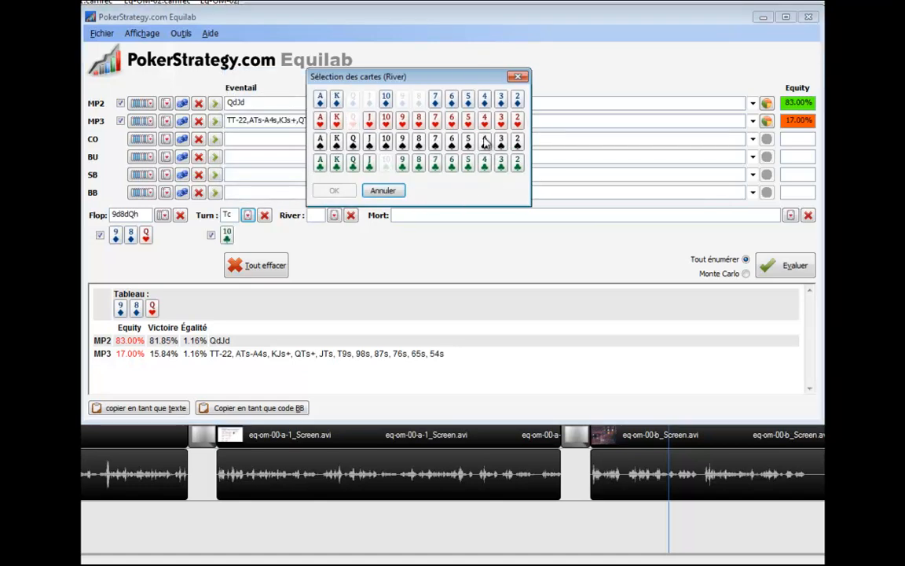
pyautogui.click(335, 191)
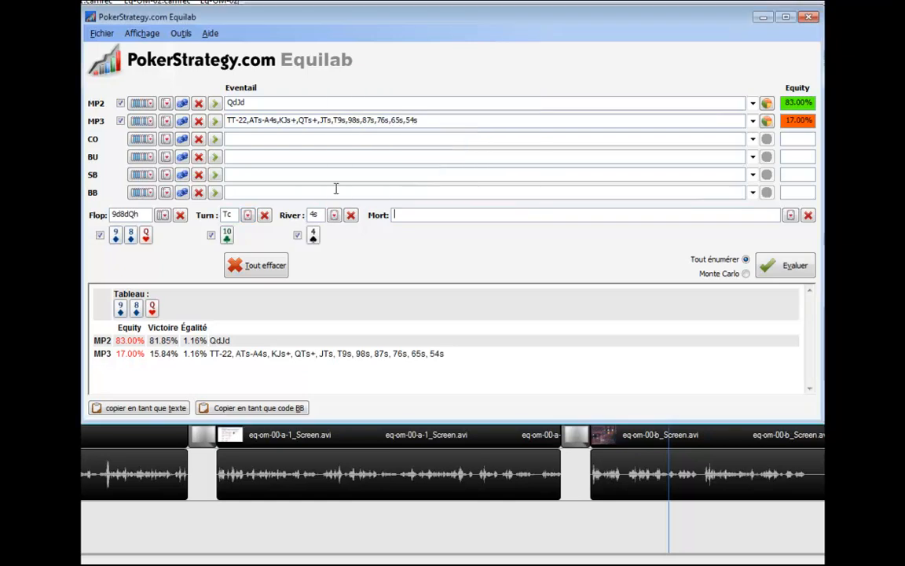
pyautogui.click(798, 267)
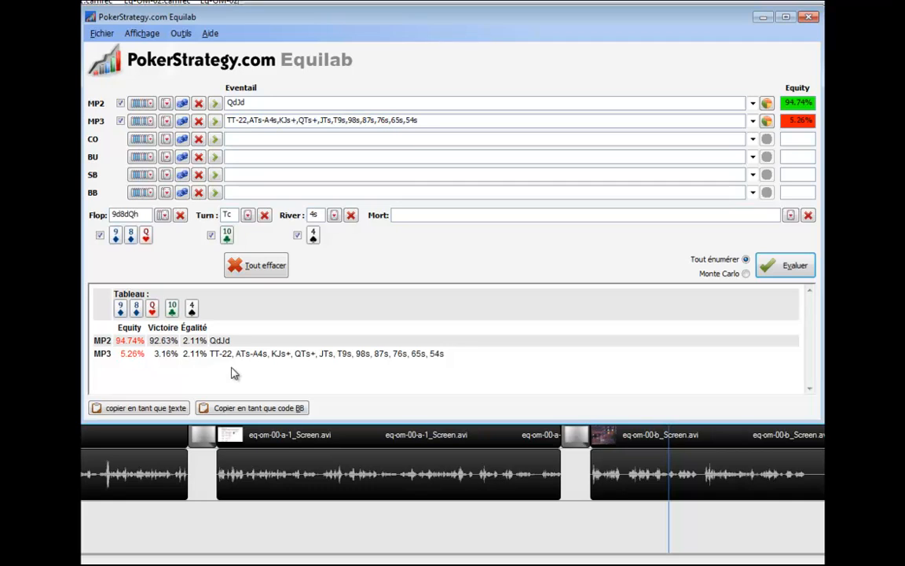
# Run a Monte Carlo evaluation of the hand, stop it, and switch the calculation mode back to full enumeration.
pyautogui.click(747, 274)
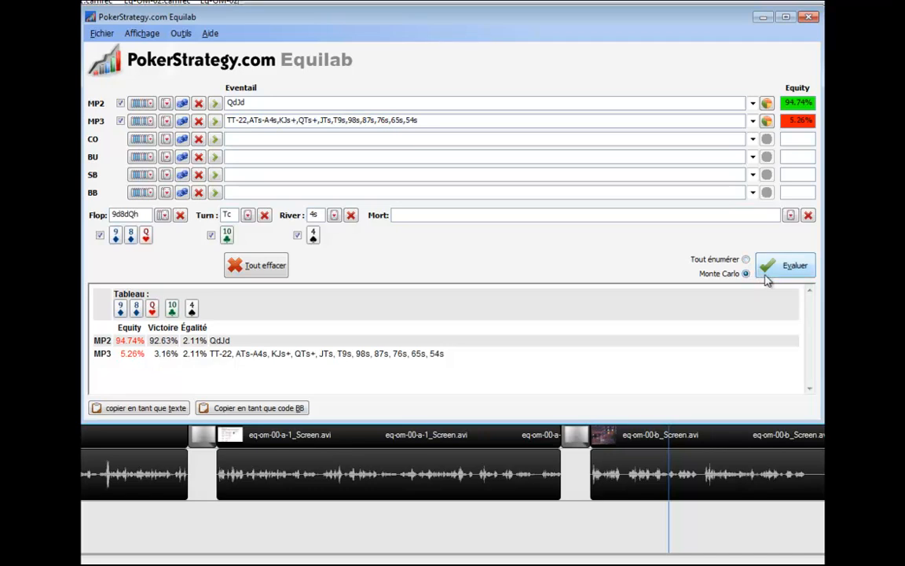
pyautogui.click(765, 278)
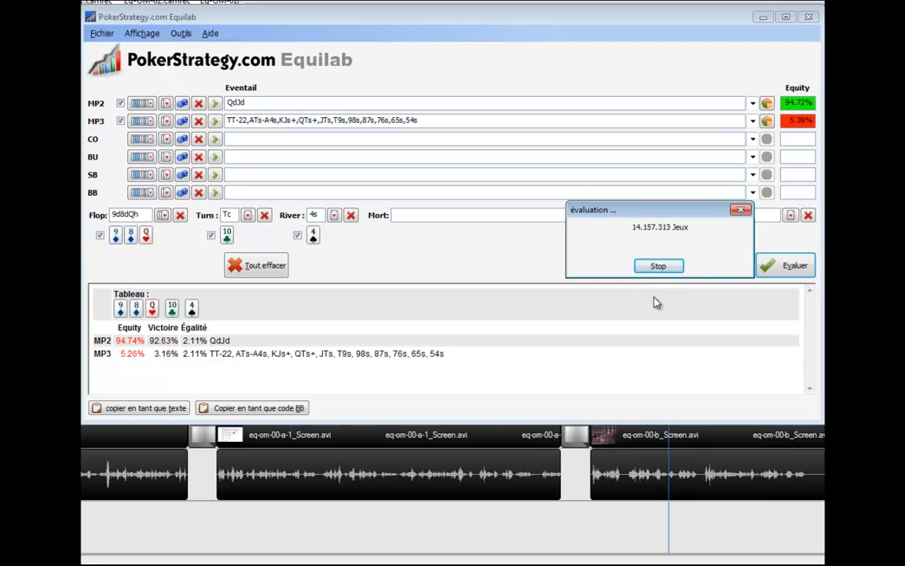
pyautogui.click(656, 266)
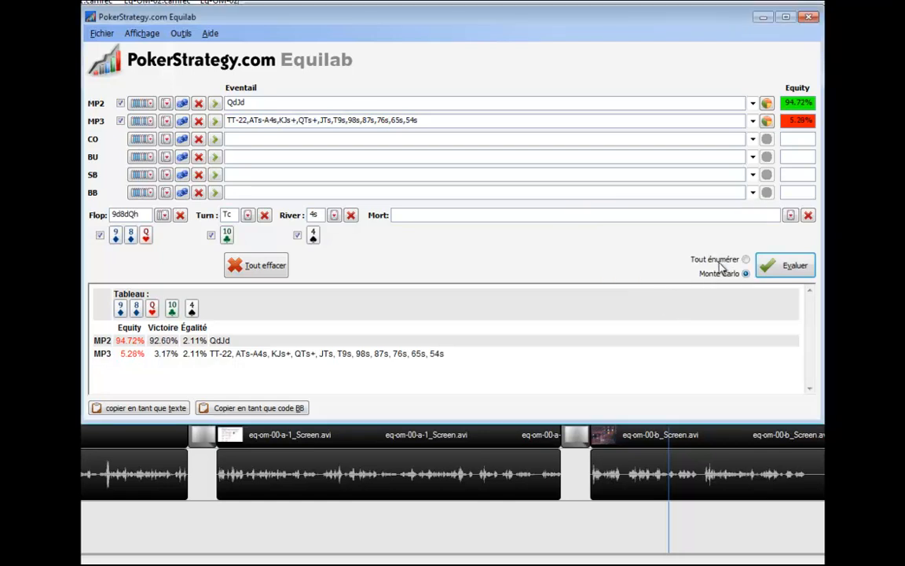
pyautogui.click(746, 260)
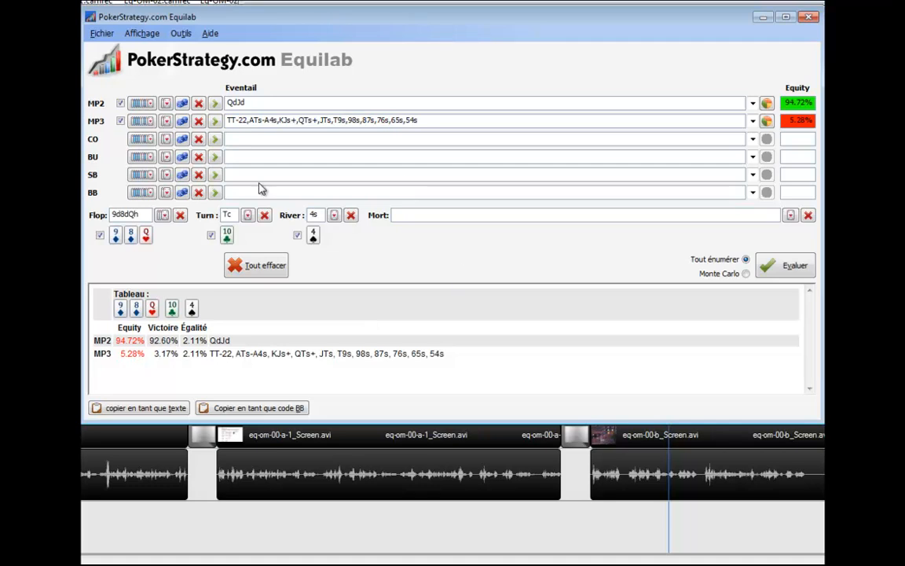
# Clear all ranges and board cards, and mark AA, KK and QQ in MP2's range matrix before emptying it.
pyautogui.click(274, 269)
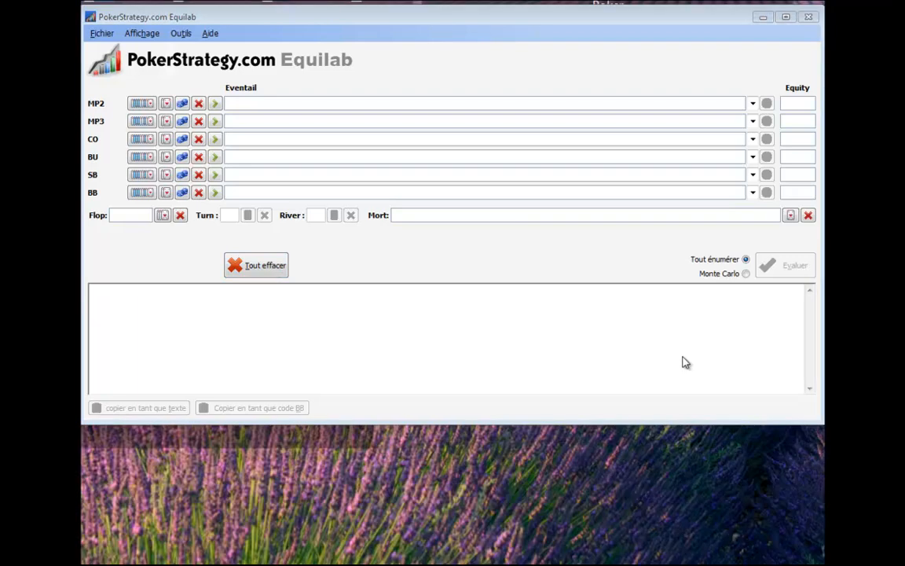
pyautogui.click(148, 105)
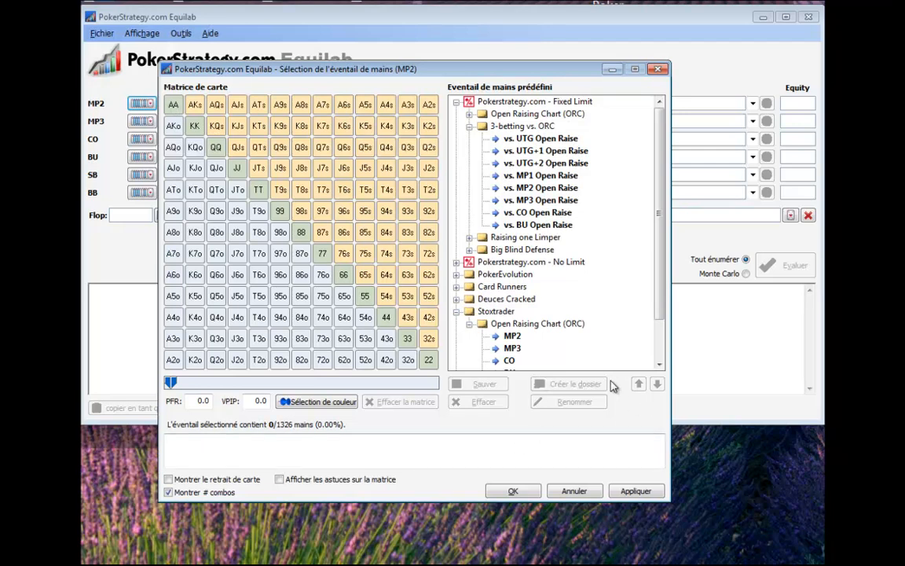
pyautogui.click(173, 105)
pyautogui.click(195, 126)
pyautogui.click(216, 147)
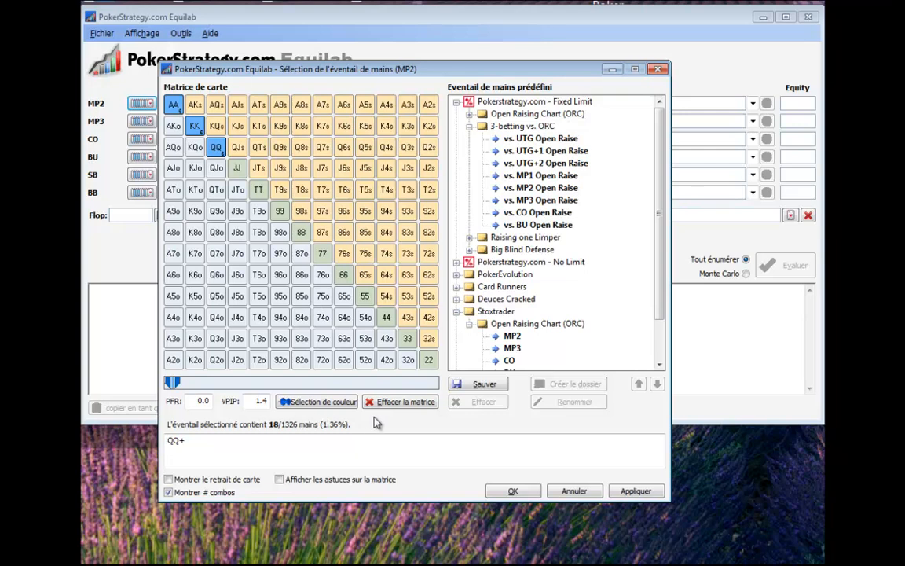
pyautogui.click(406, 408)
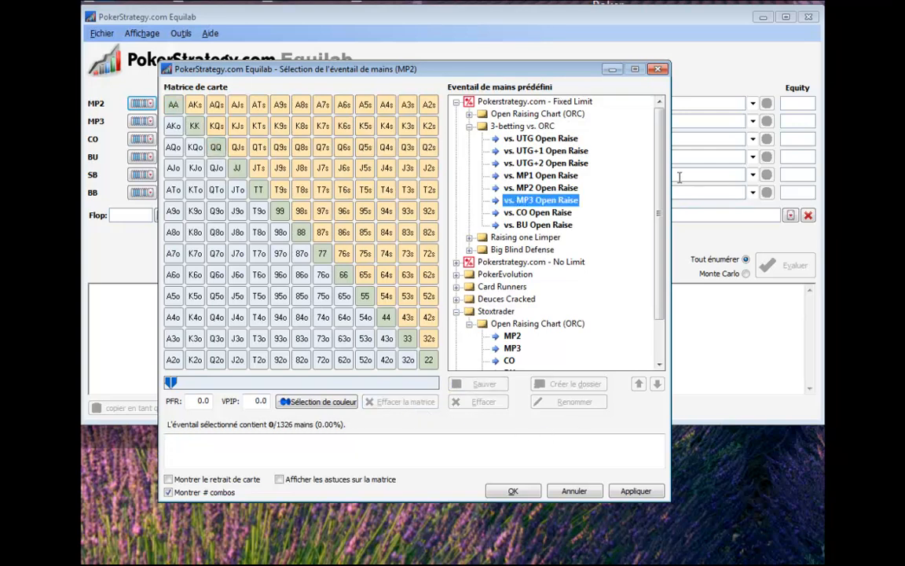
# Preview UTG+1 in the Fixed Limit Open Raising Chart presets, and apply the MP2 preset as MP2's range.
pyautogui.click(469, 126)
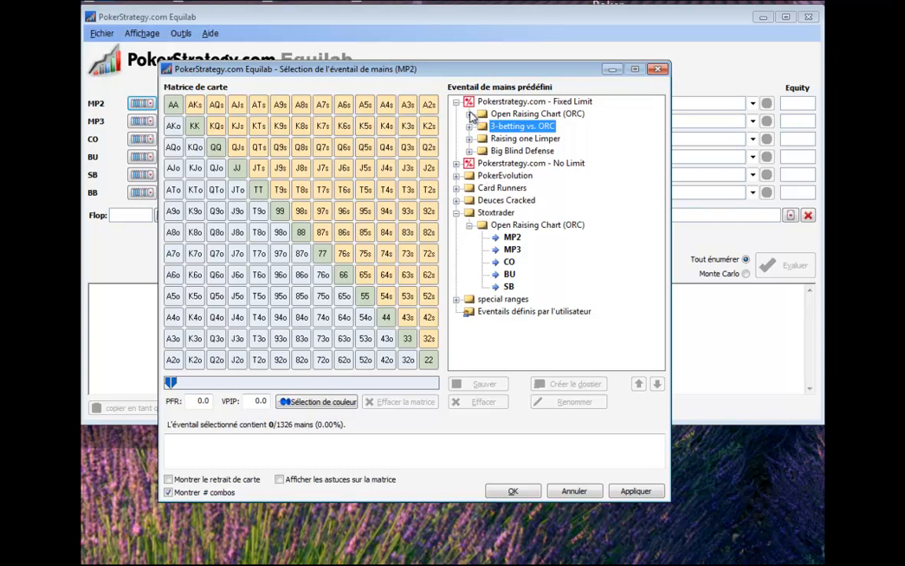
pyautogui.click(469, 114)
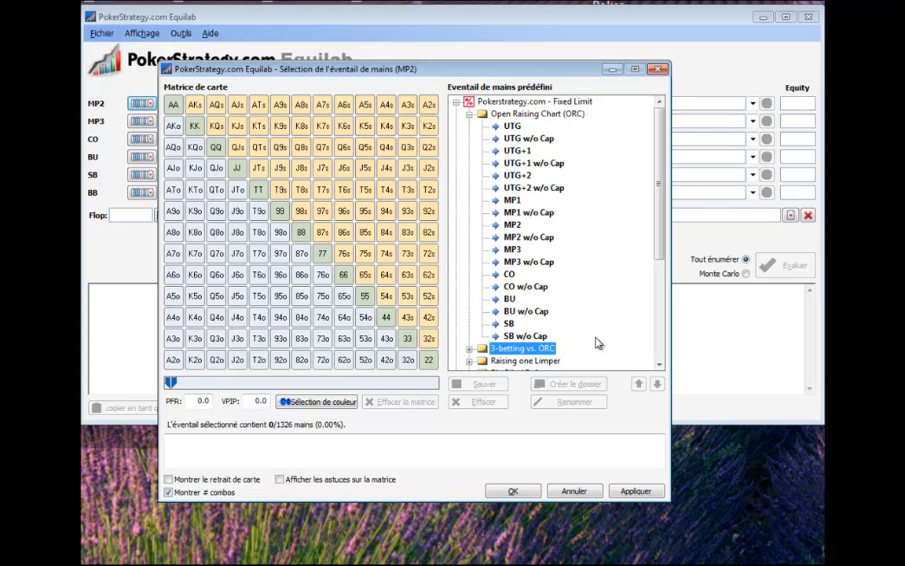
pyautogui.click(516, 151)
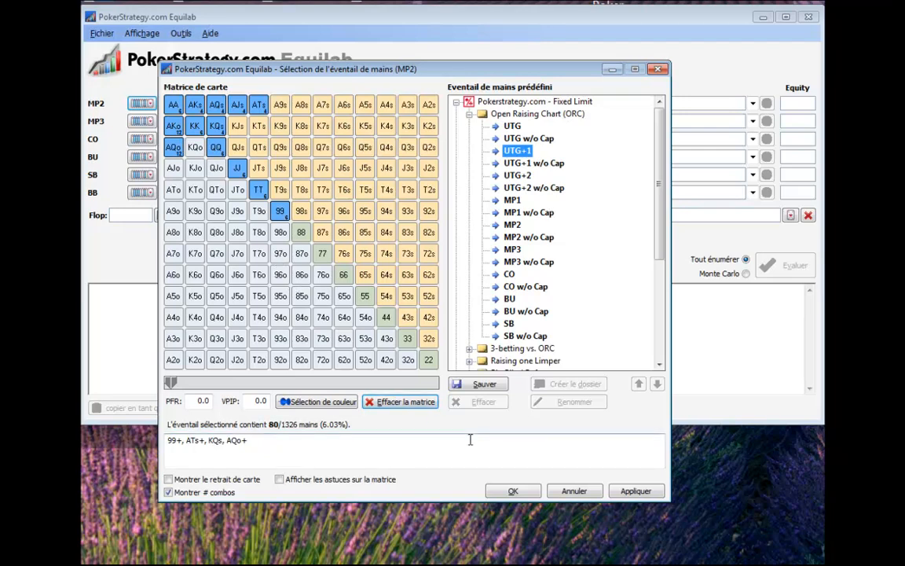
pyautogui.click(511, 225)
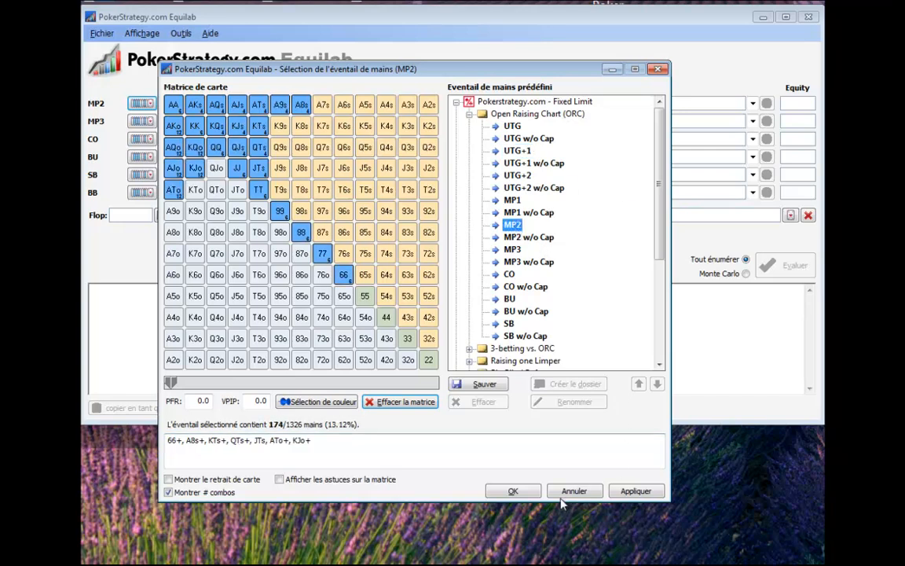
pyautogui.click(636, 491)
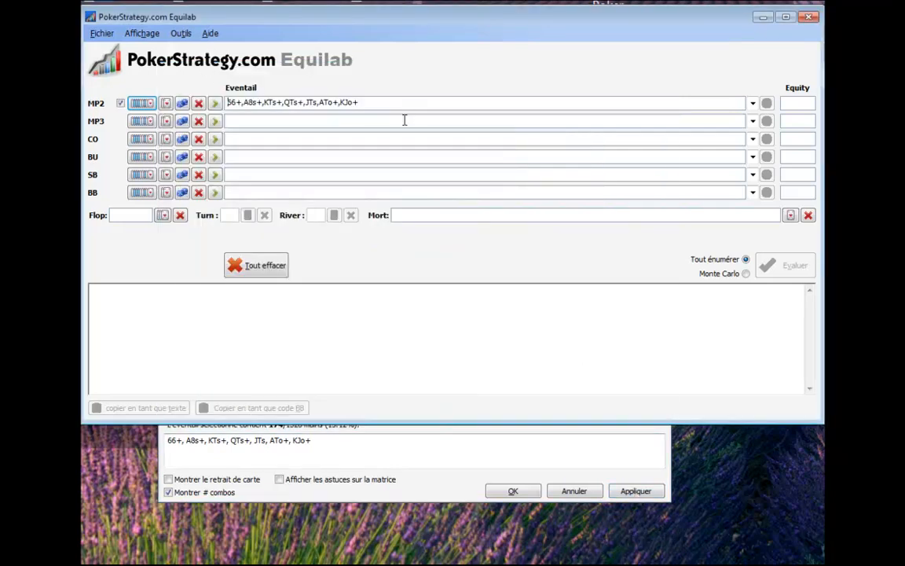
# Clear all ranges and assign MP2 the preflop action Limp with the 40 / 10 profile.
pyautogui.click(259, 268)
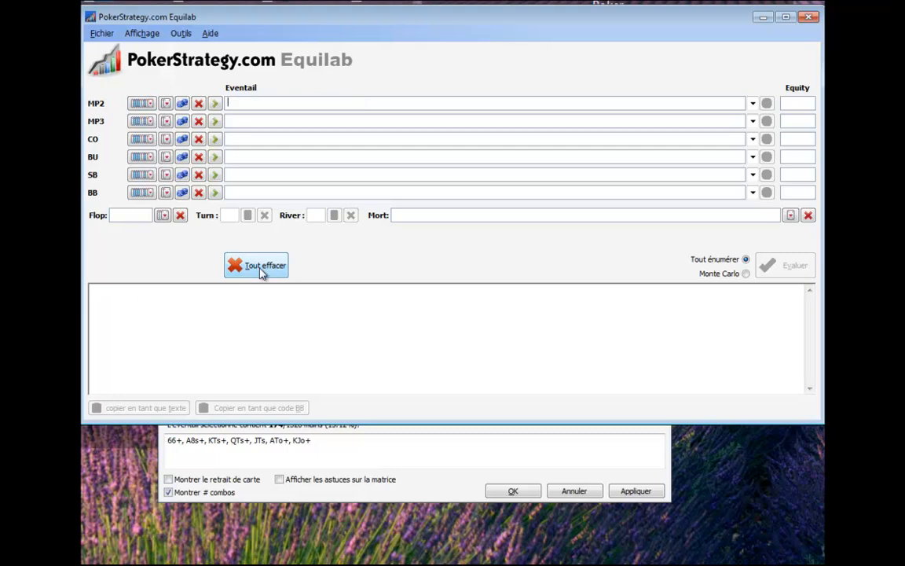
pyautogui.click(215, 105)
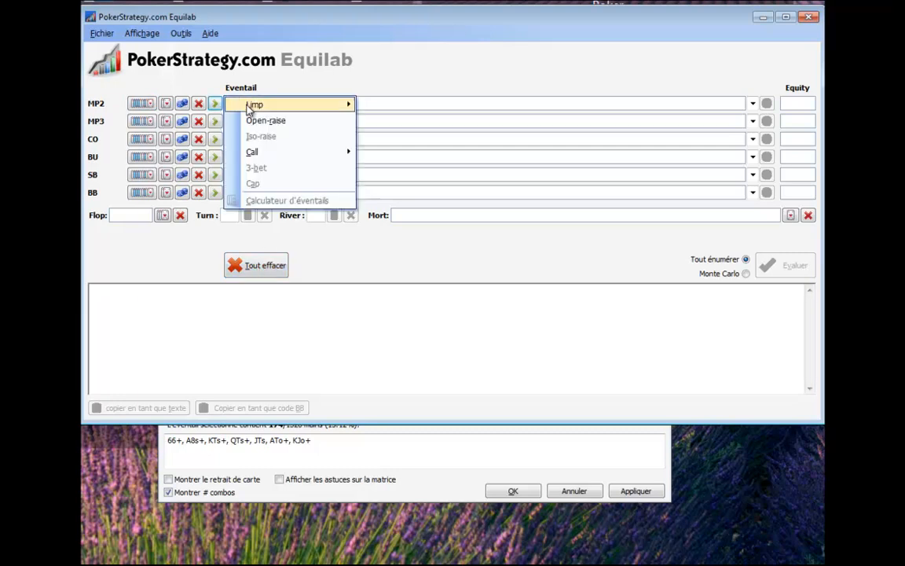
pyautogui.moveTo(249, 108)
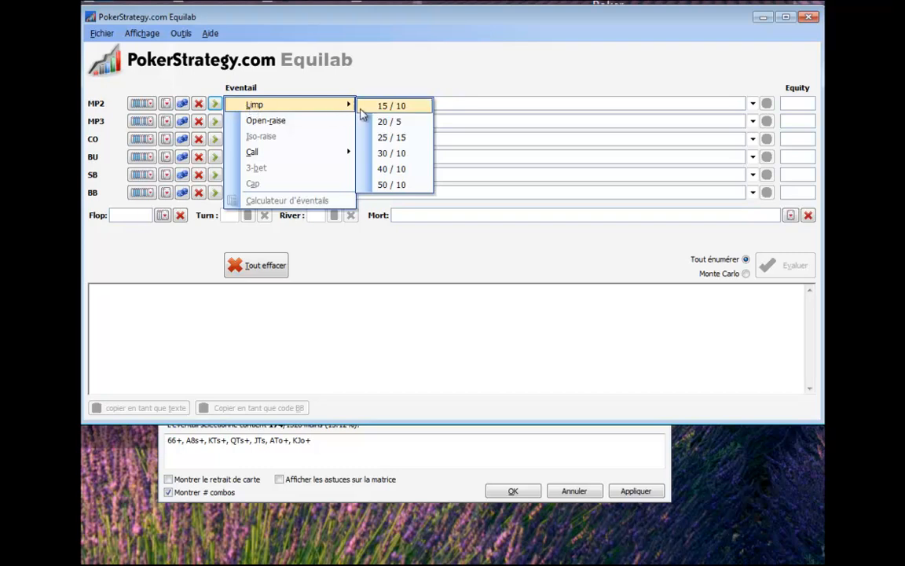
pyautogui.click(400, 176)
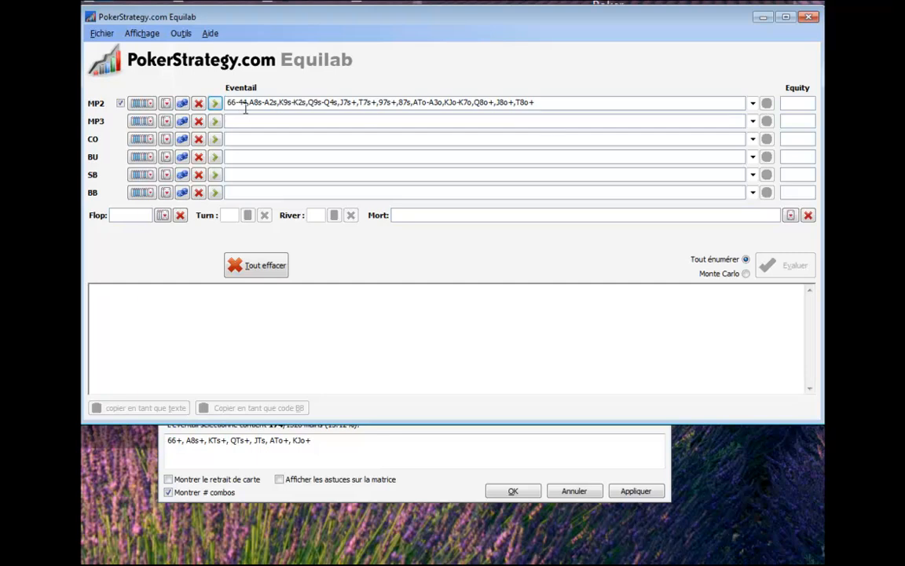
# Clear all ranges, assign MP2 the preflop action Open-raise, and delete the resulting range.
pyautogui.click(250, 269)
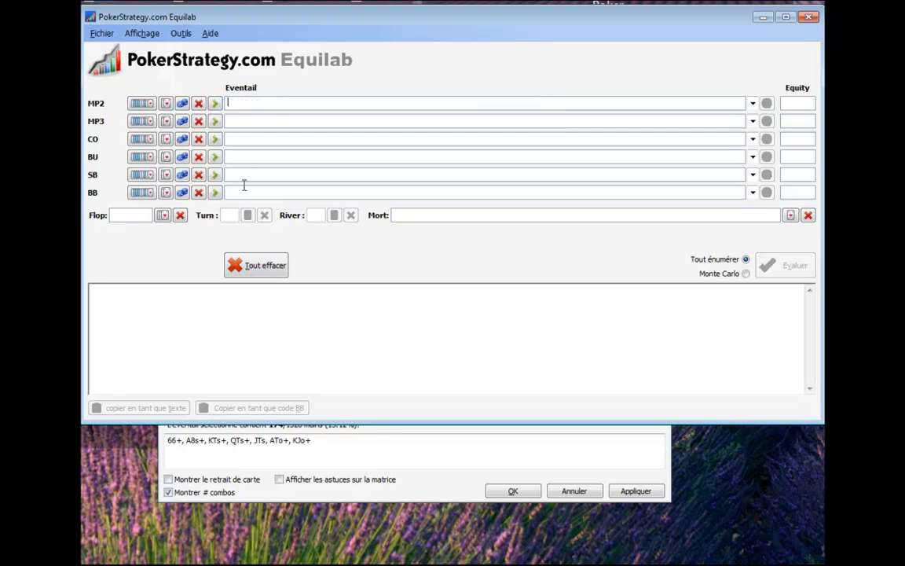
pyautogui.click(215, 106)
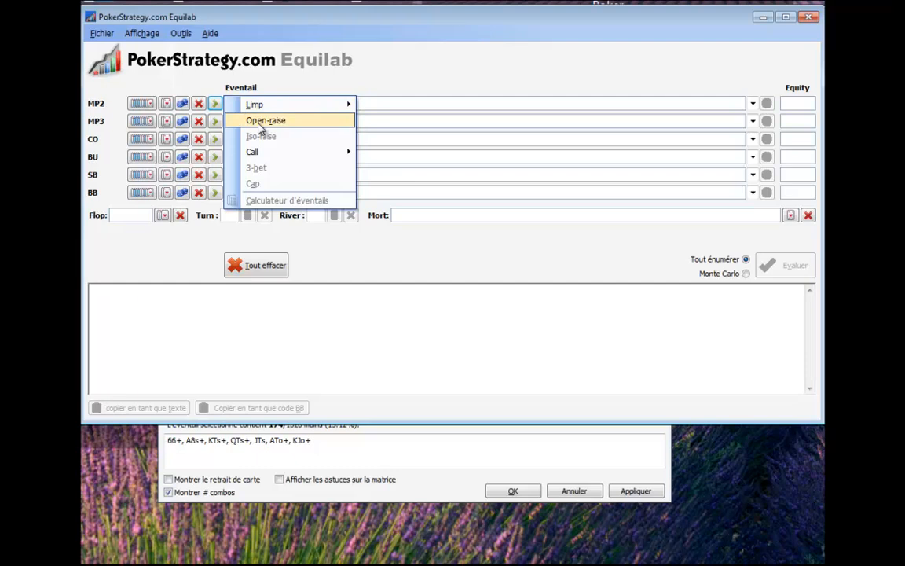
pyautogui.click(262, 122)
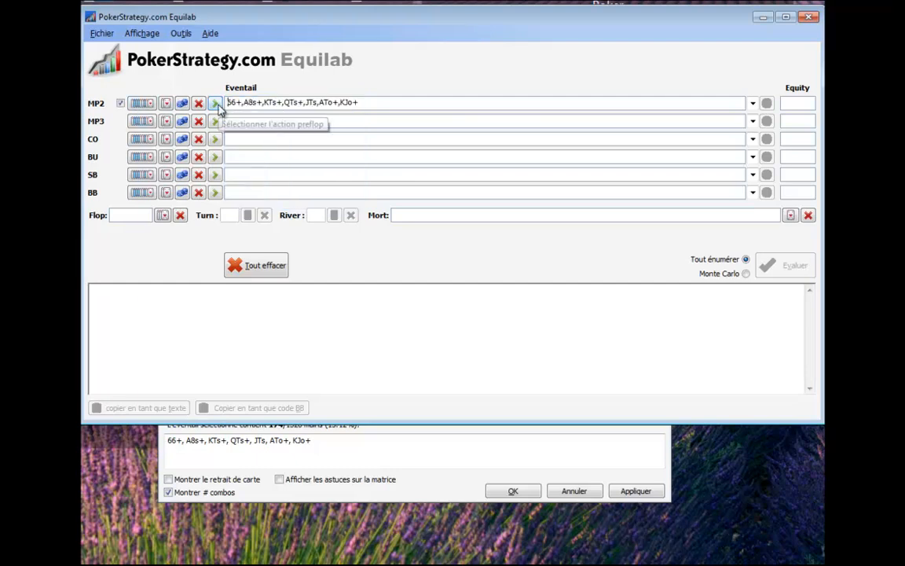
pyautogui.moveTo(358, 103); pyautogui.dragTo(225, 103)
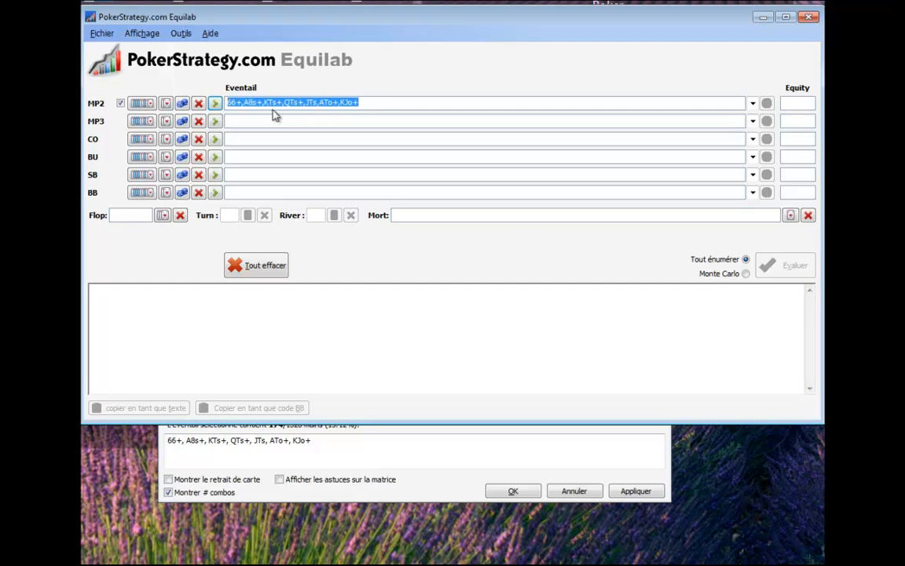
pyautogui.click(274, 115)
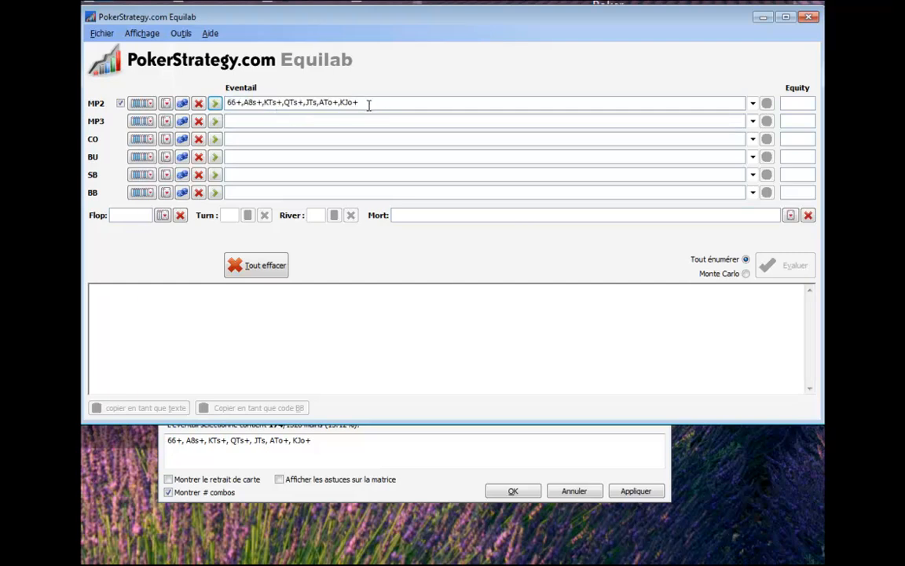
pyautogui.moveTo(369, 105); pyautogui.dragTo(220, 104)
pyautogui.press('Delete')
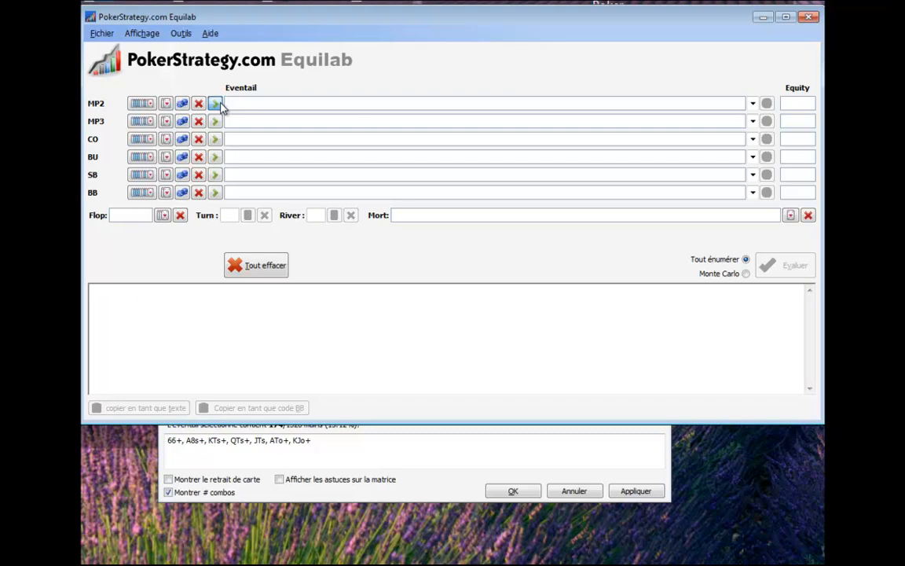
# Look through MP2's preflop actions without choosing one, and enter a 46% range for MP3.
pyautogui.click(219, 103)
pyautogui.moveTo(257, 151)
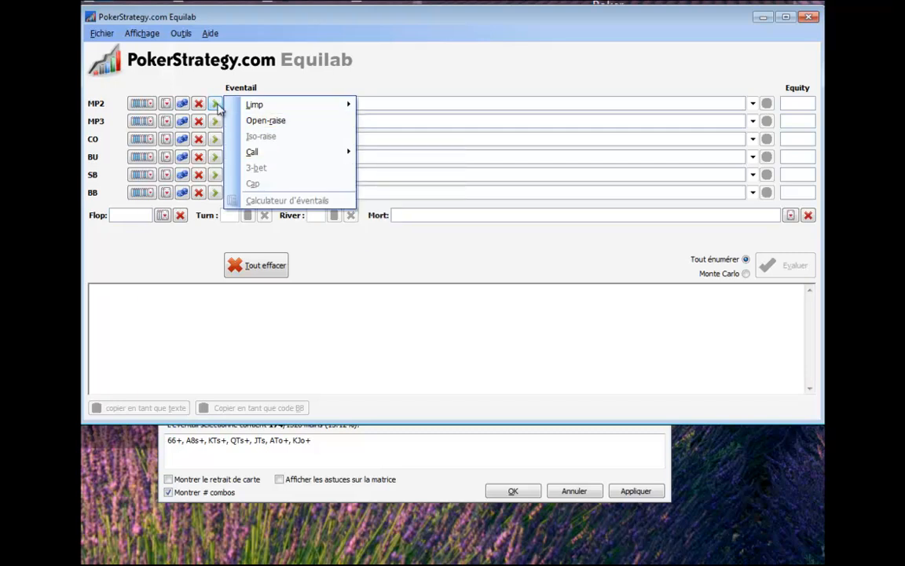
pyautogui.click(387, 104)
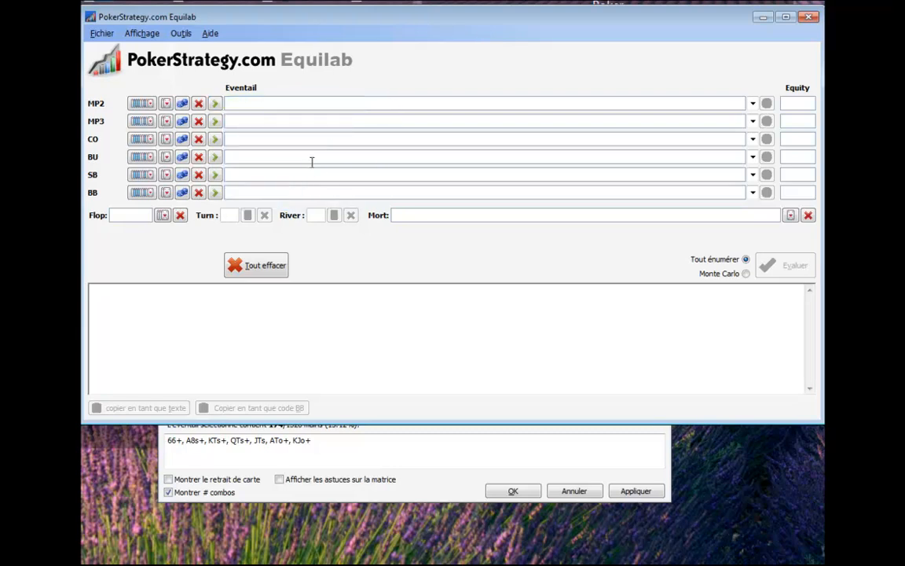
pyautogui.click(250, 122)
pyautogui.write('46')
pyautogui.press('Tab')
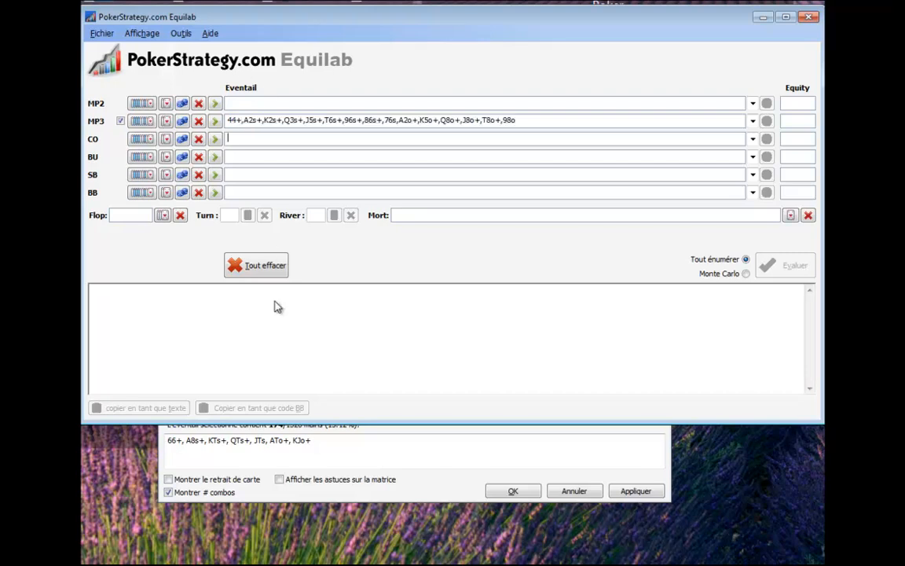
# Assign CO the preflop action 3-bet, and delete the resulting range.
pyautogui.click(216, 142)
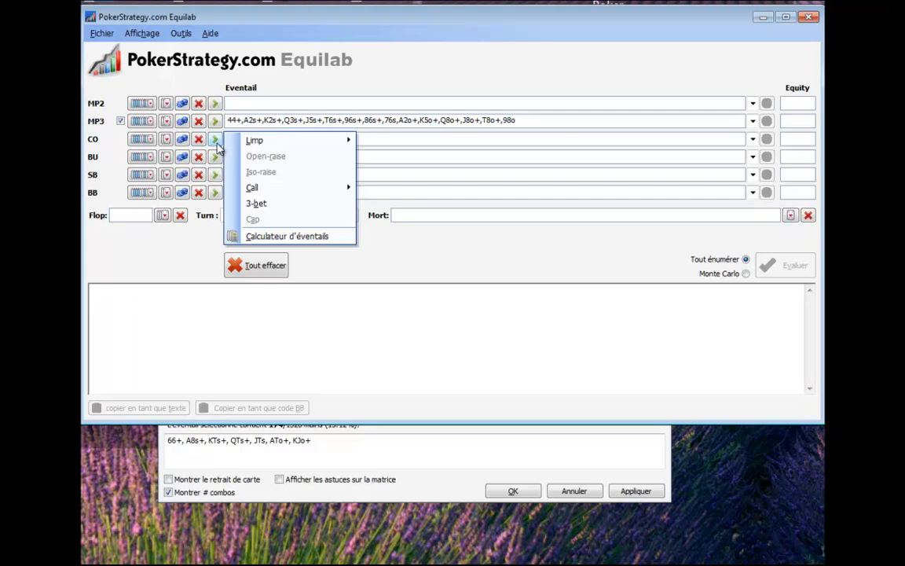
pyautogui.click(253, 206)
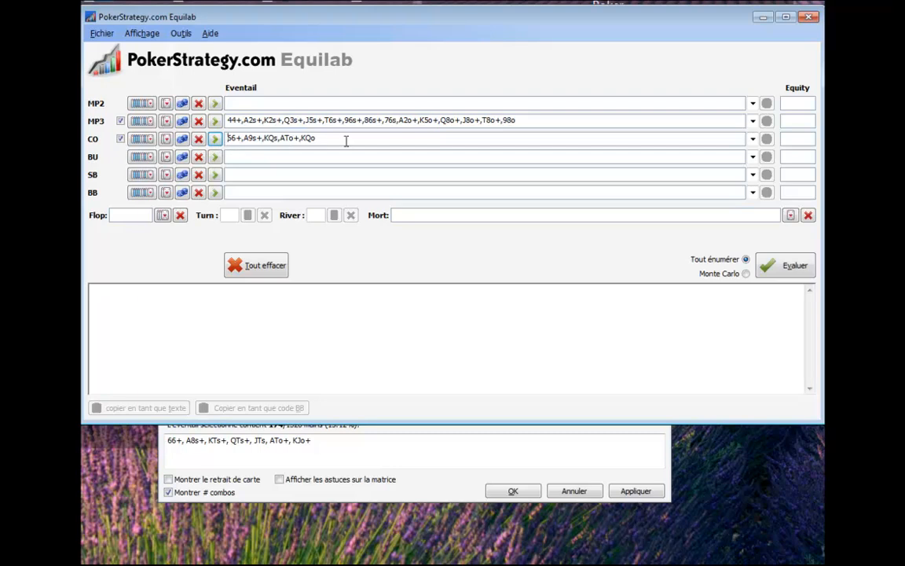
pyautogui.moveTo(331, 139); pyautogui.dragTo(228, 136)
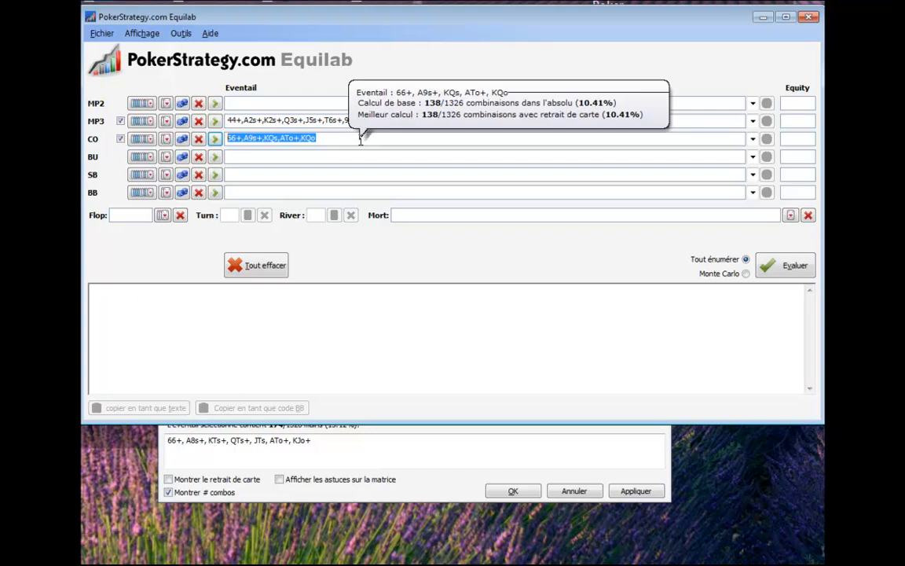
pyautogui.press('BackSpace')
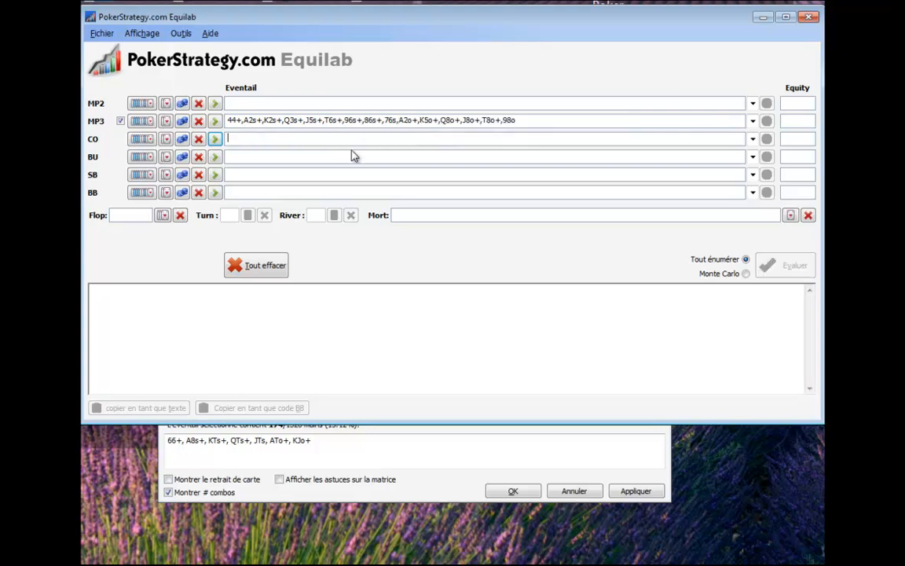
# Calculate CO's range against MP3 with a minimum equity of 46.00% in the range calculator, and transfer it to CO.
pyautogui.click(214, 140)
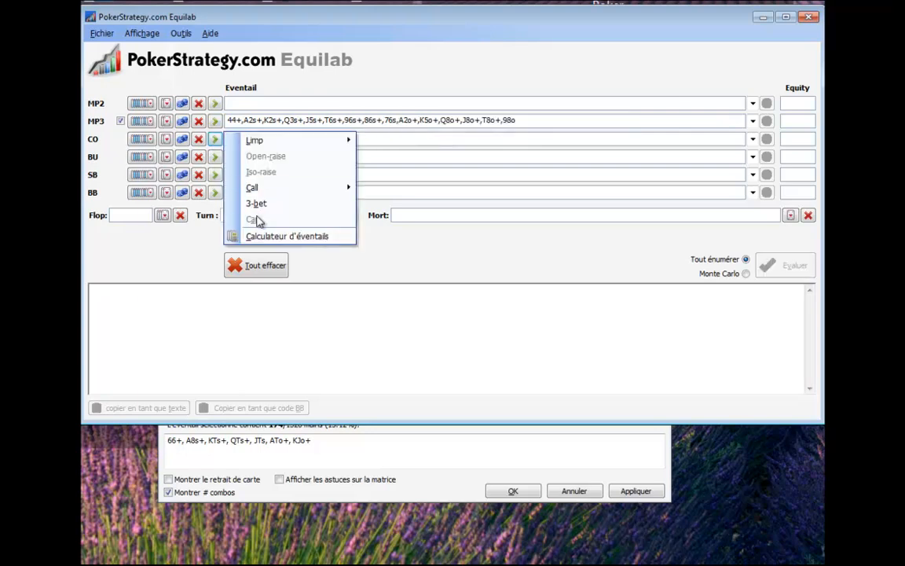
pyautogui.click(268, 238)
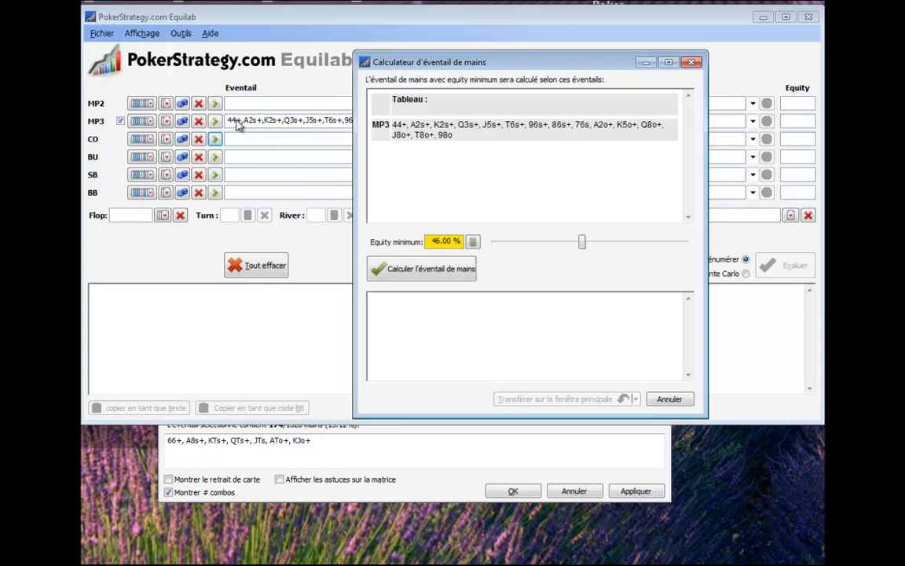
pyautogui.click(418, 270)
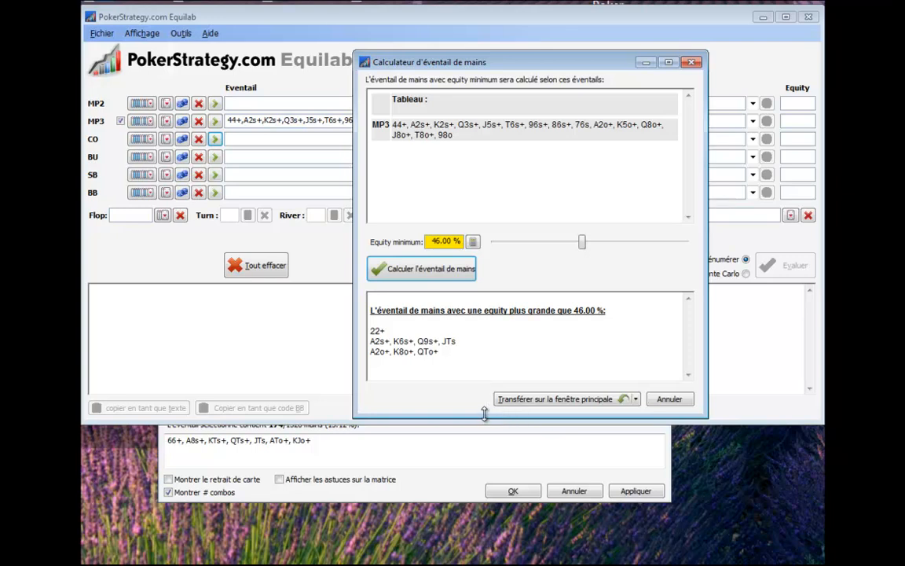
pyautogui.click(539, 399)
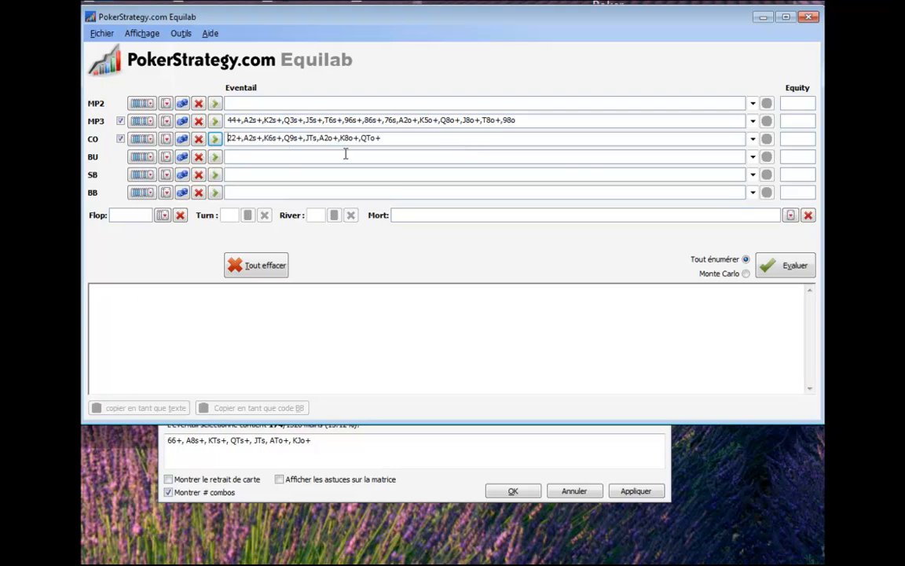
pyautogui.moveTo(385, 139)
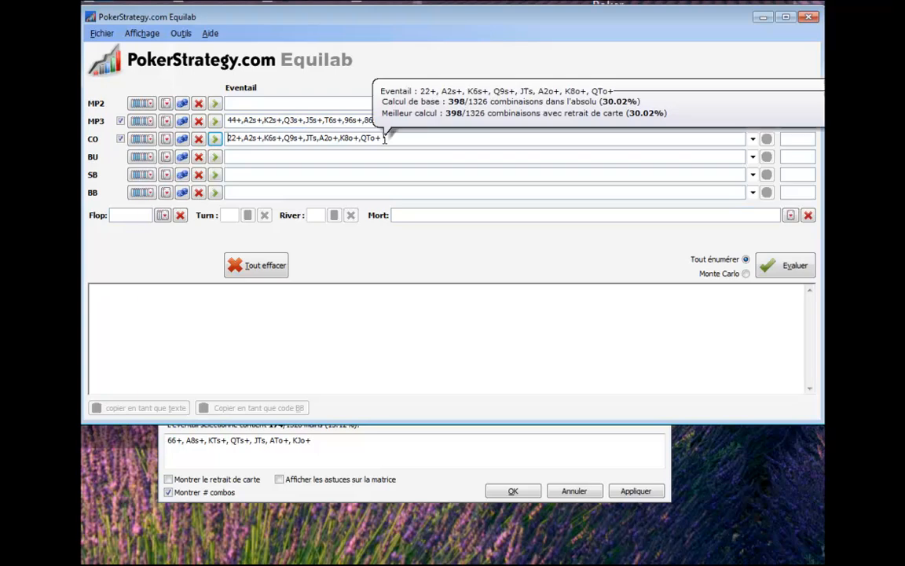
# Delete CO's range, and preview the Fixed Limit 3-betting presets against MP3, CO and BU open raises for CO.
pyautogui.moveTo(385, 139); pyautogui.dragTo(214, 139)
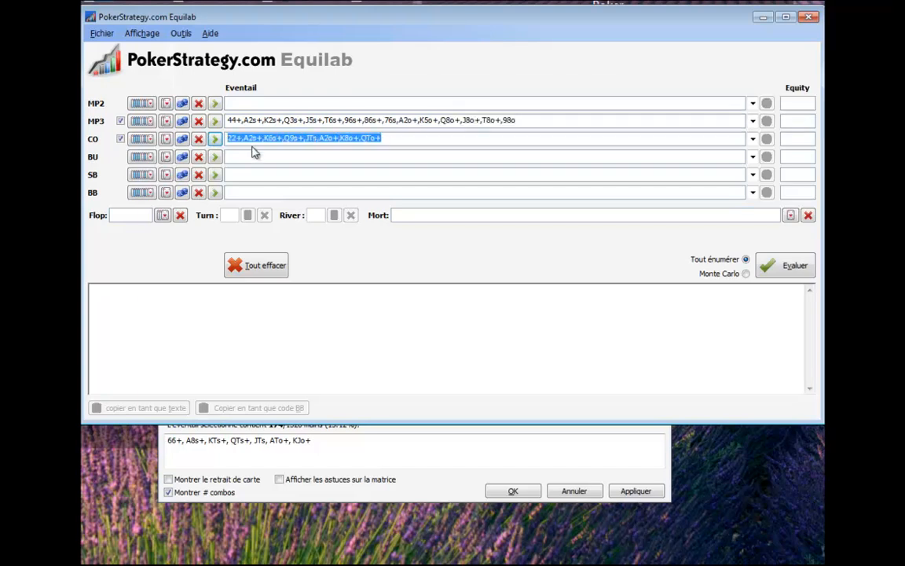
pyautogui.press('BackSpace')
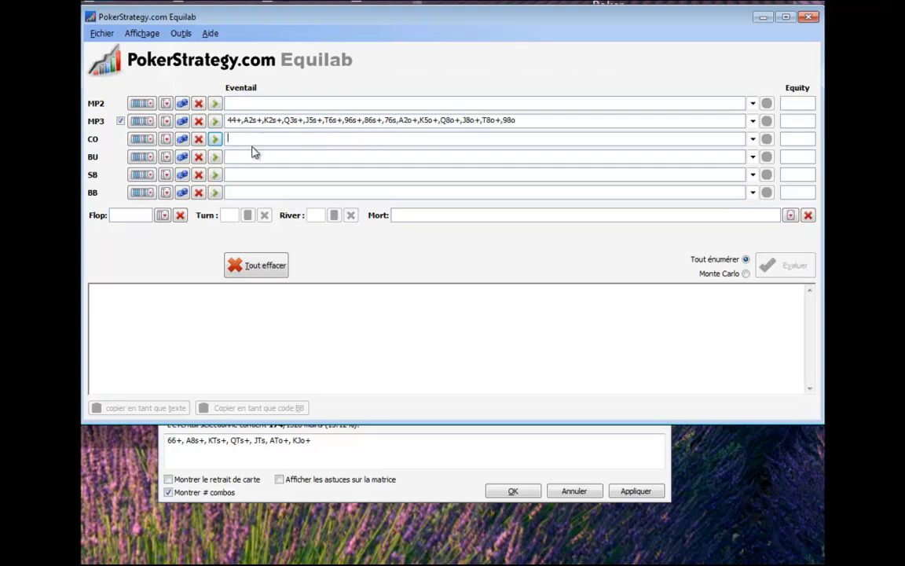
pyautogui.click(142, 139)
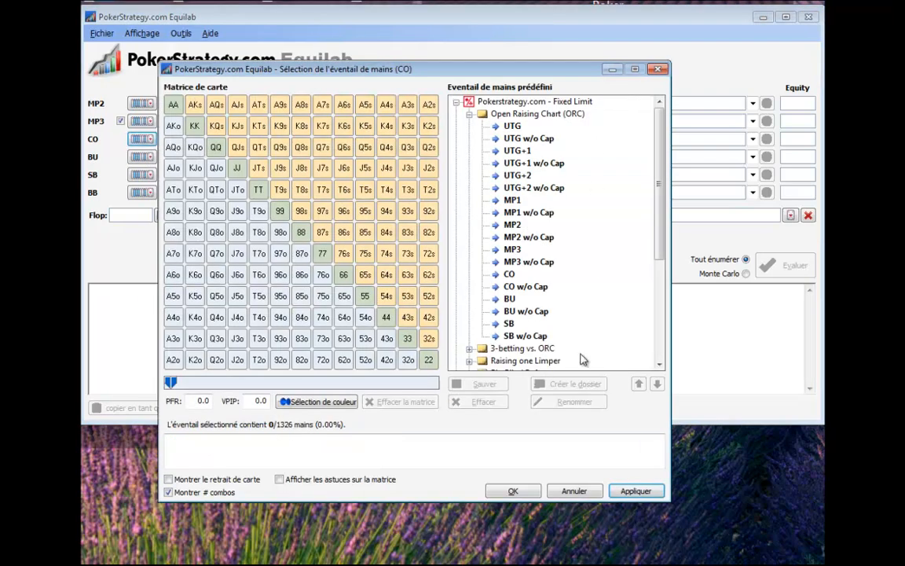
pyautogui.click(469, 114)
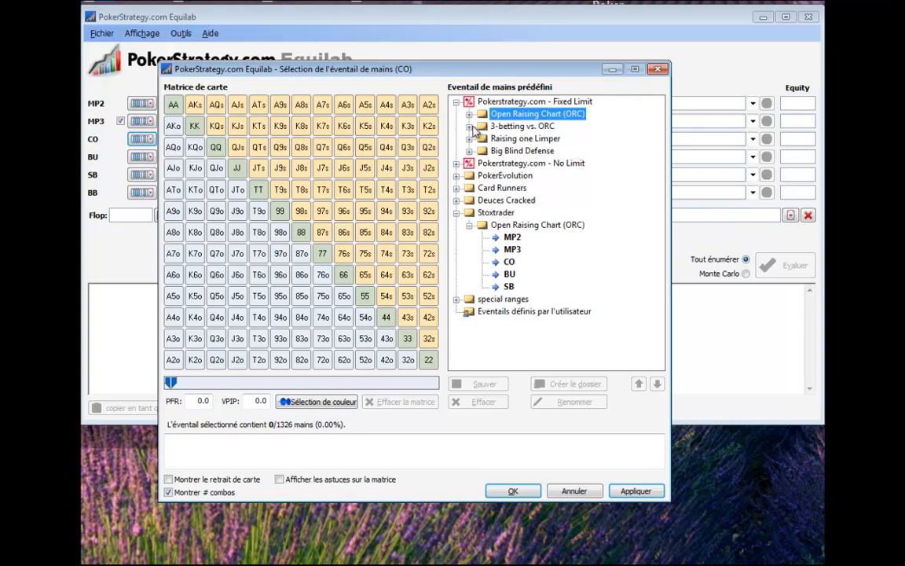
pyautogui.click(469, 126)
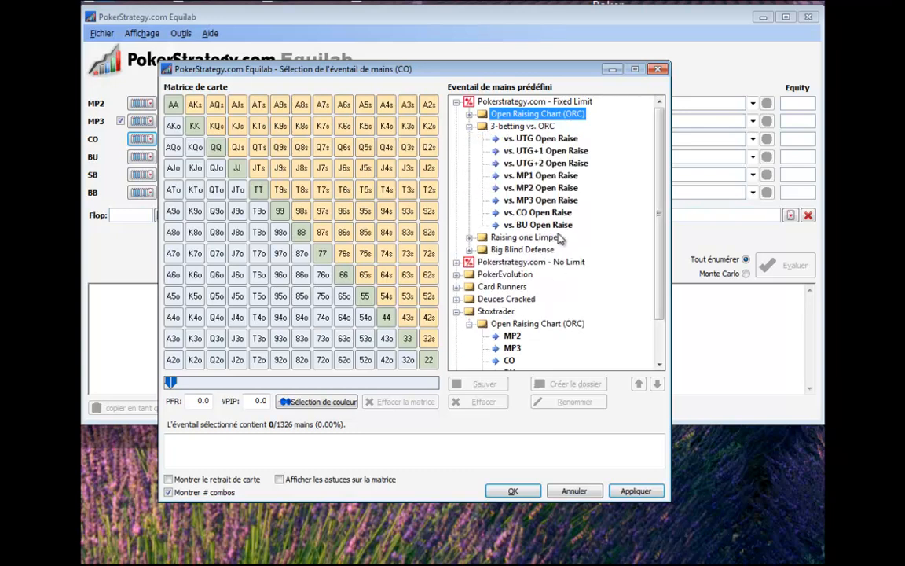
pyautogui.click(534, 201)
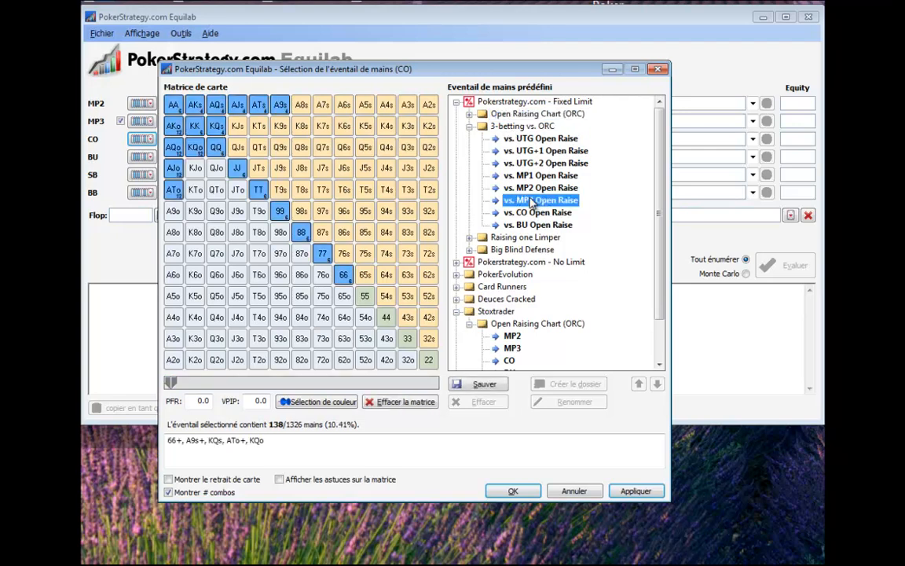
pyautogui.click(535, 213)
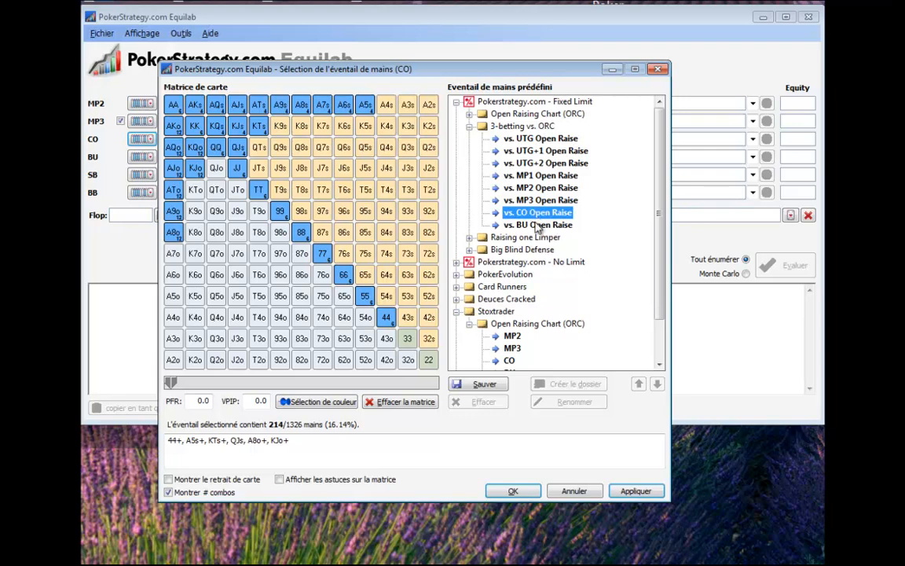
pyautogui.click(539, 226)
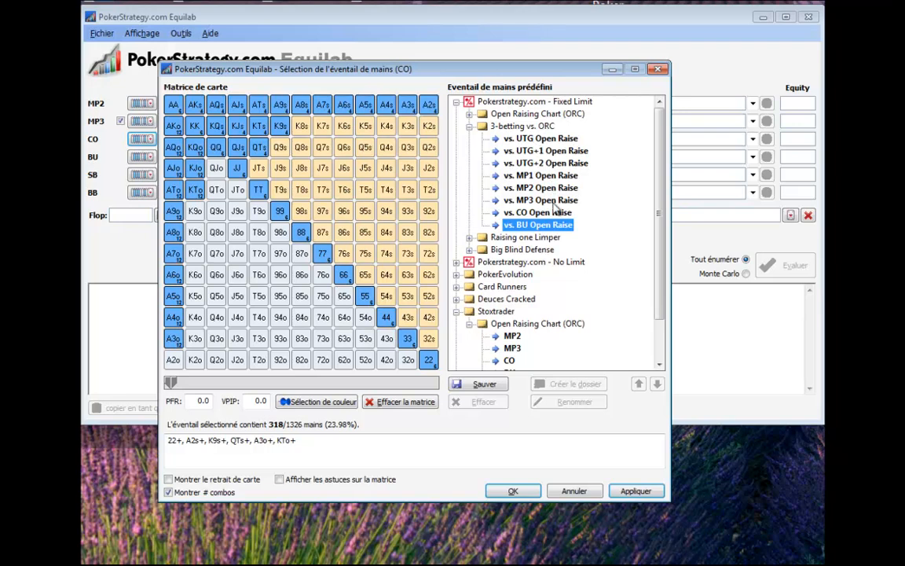
# Look through the other preset folders, preview Stoxtrader's MP3 open-raising range, and leave the range selection without applying it.
pyautogui.click(469, 126)
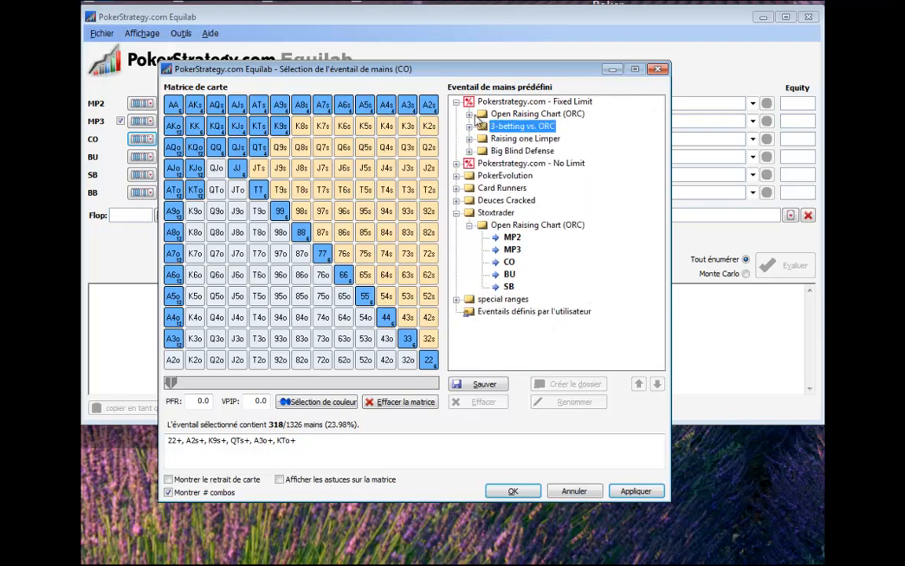
pyautogui.click(470, 114)
pyautogui.click(470, 114)
pyautogui.click(456, 164)
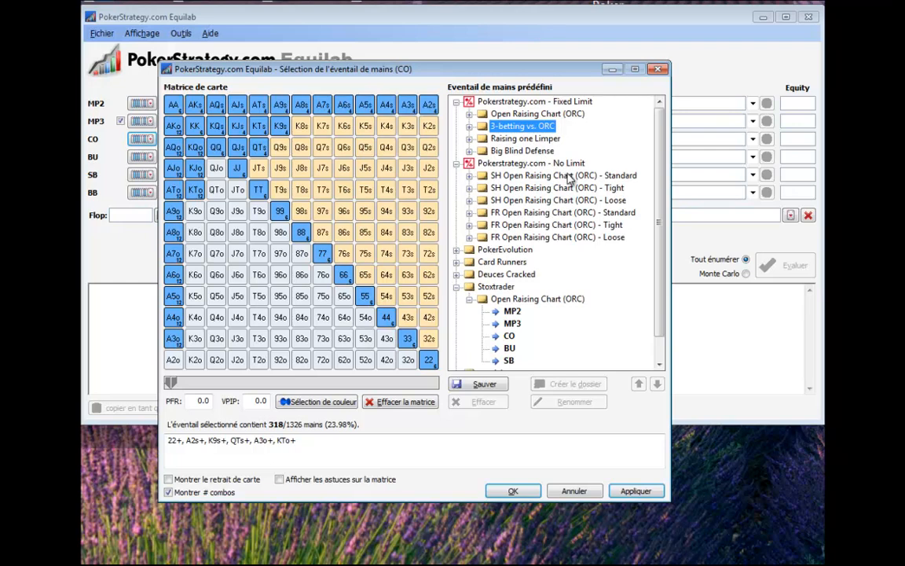
pyautogui.click(456, 163)
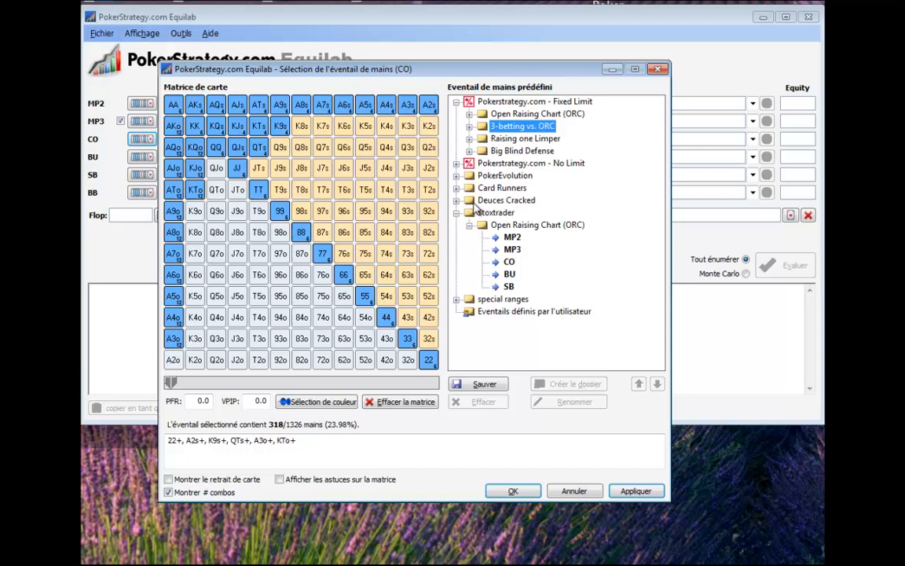
pyautogui.click(457, 176)
pyautogui.click(457, 176)
pyautogui.click(456, 188)
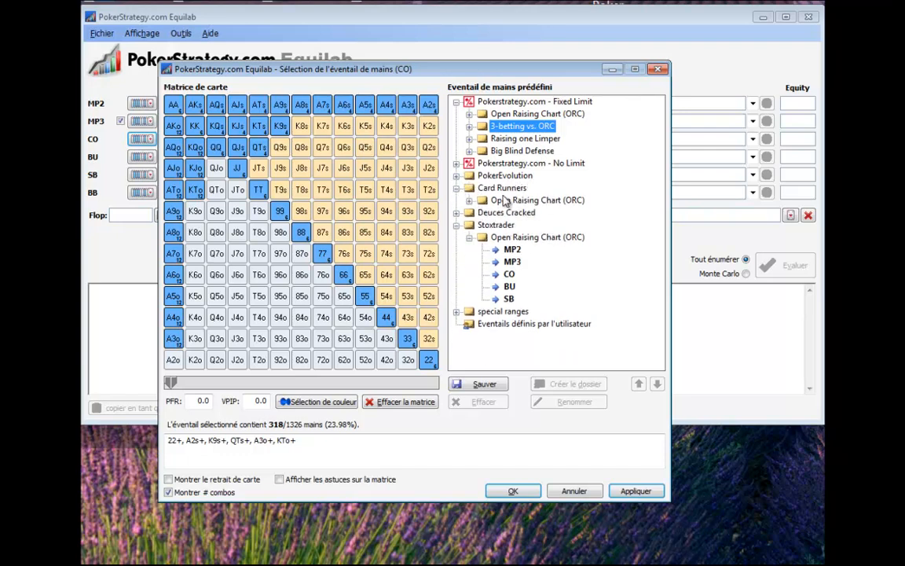
pyautogui.click(469, 201)
pyautogui.click(469, 200)
pyautogui.click(458, 188)
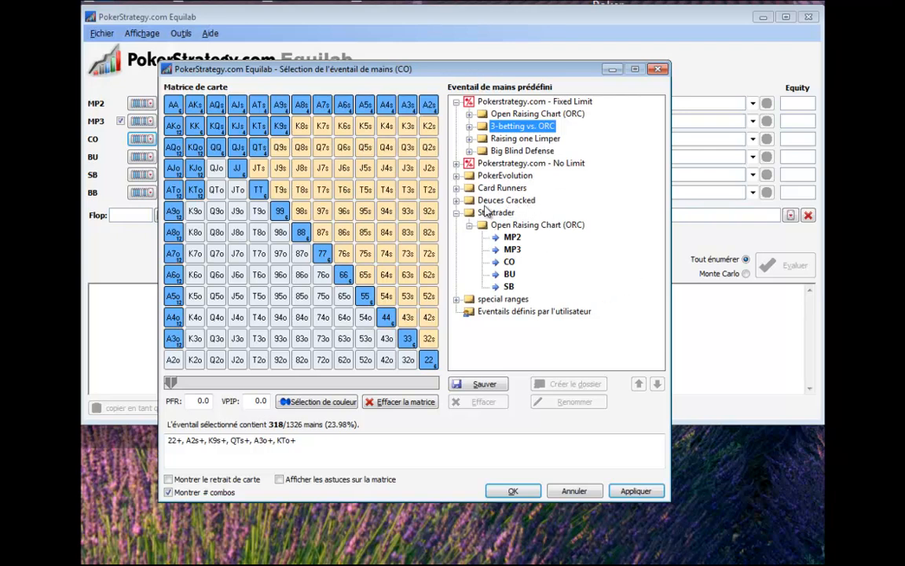
pyautogui.click(511, 250)
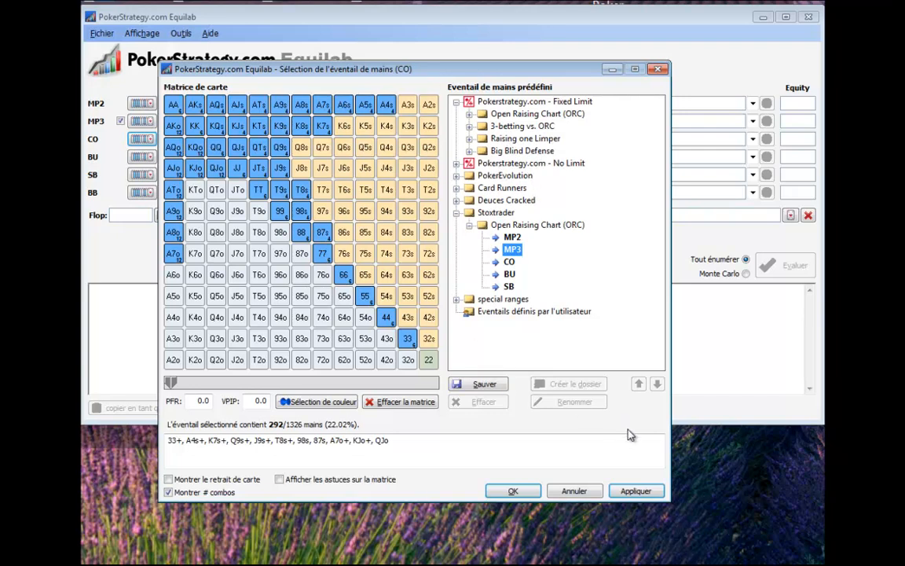
pyautogui.click(574, 490)
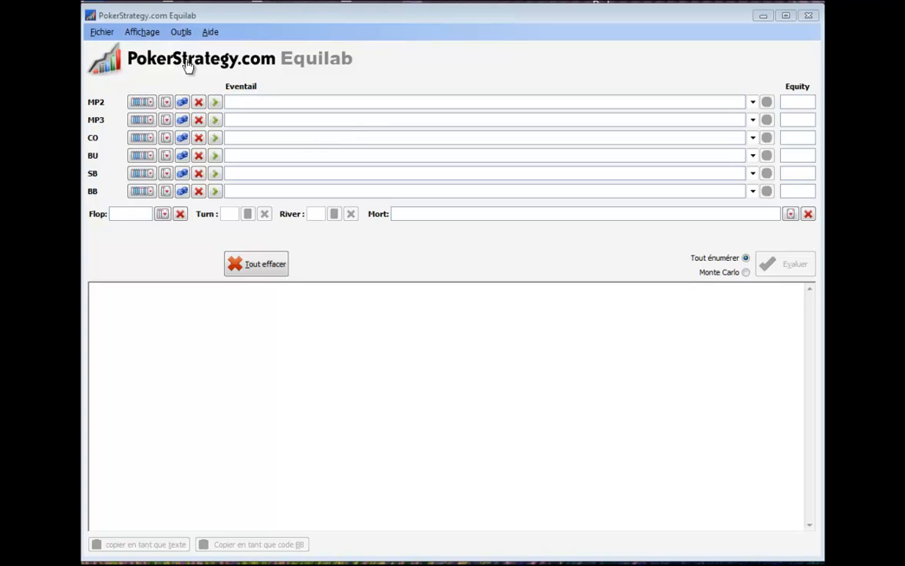
# Open the Equity Trainer, choose the predefined quiz "Big blind defense vs. SB open-raise", and start the session.
pyautogui.click(186, 34)
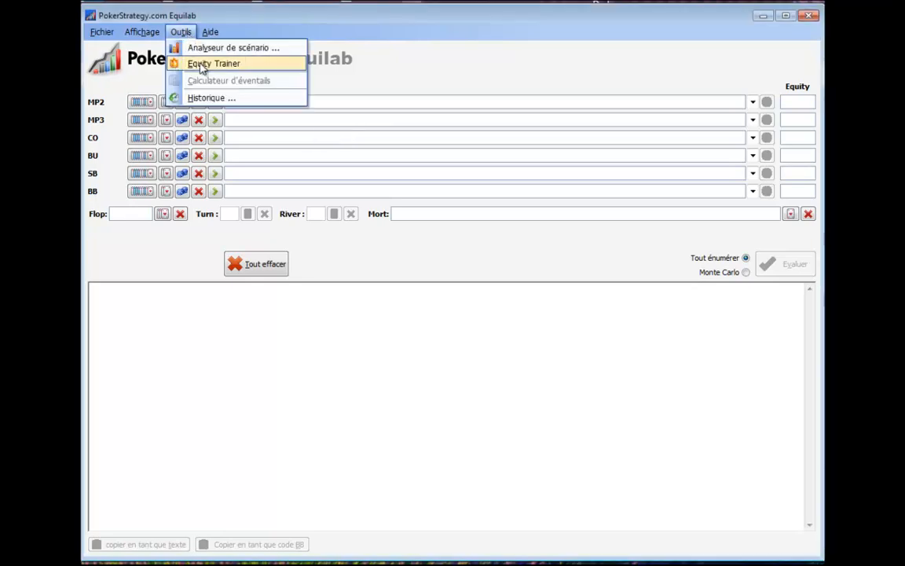
pyautogui.click(201, 66)
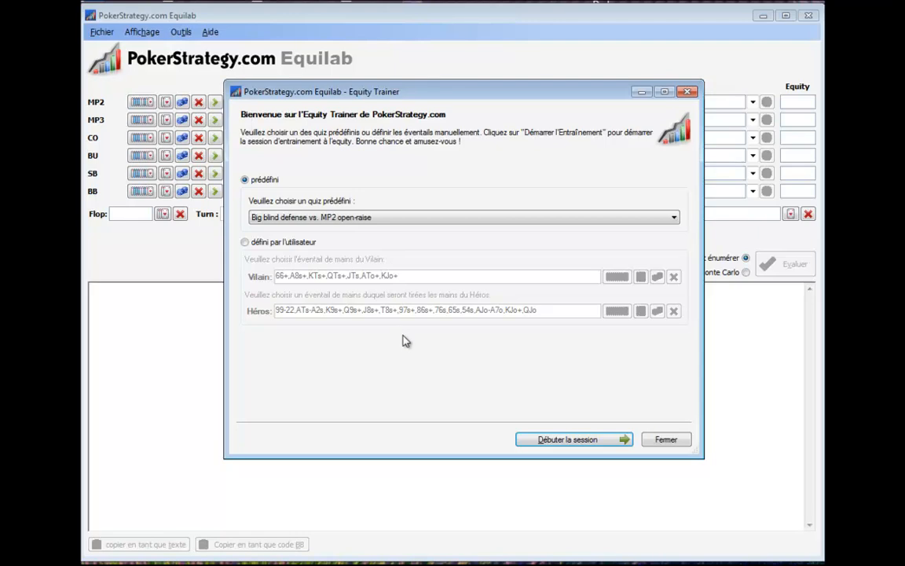
pyautogui.click(672, 220)
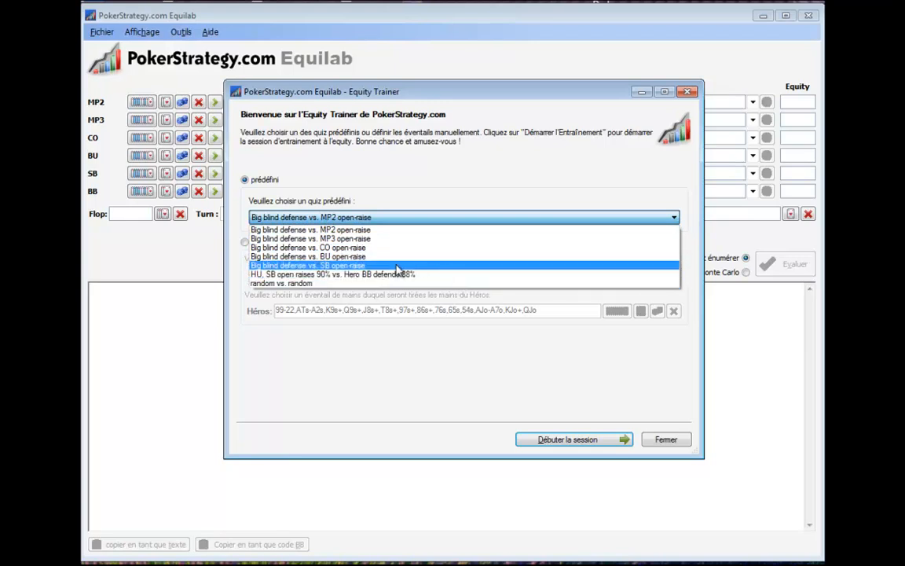
pyautogui.click(355, 266)
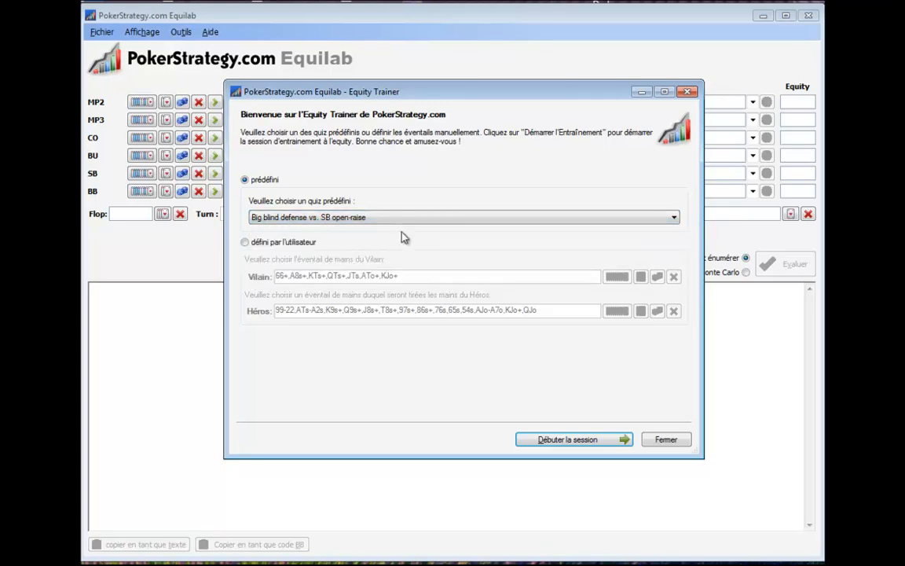
pyautogui.click(245, 243)
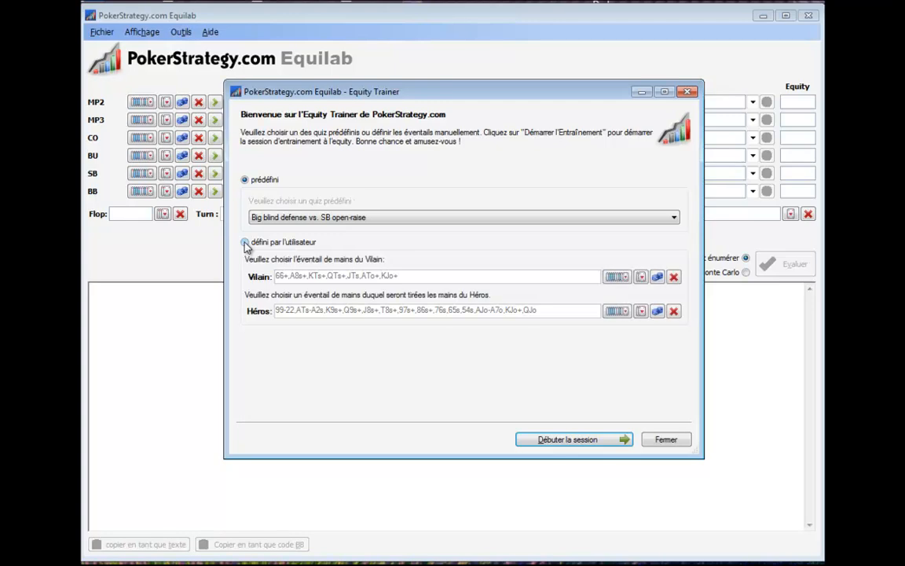
pyautogui.click(246, 180)
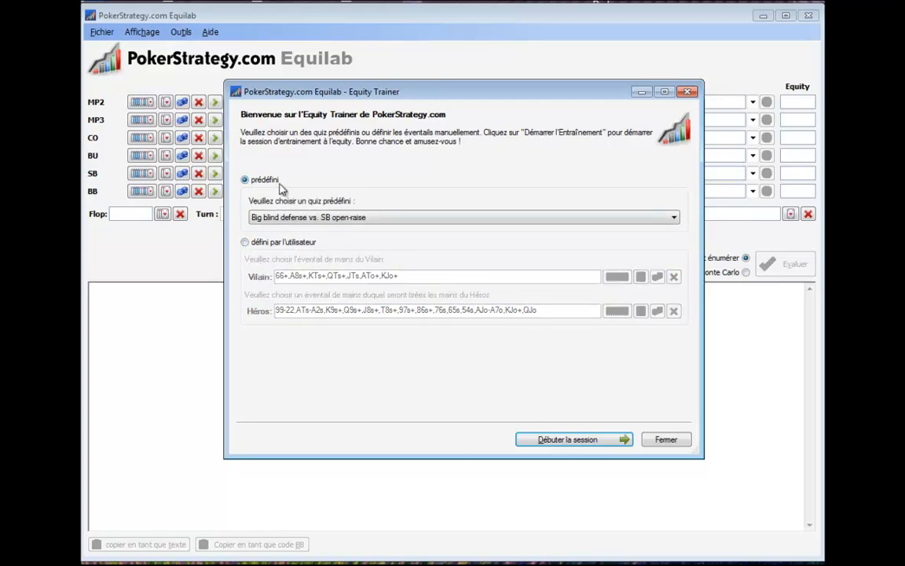
pyautogui.click(562, 441)
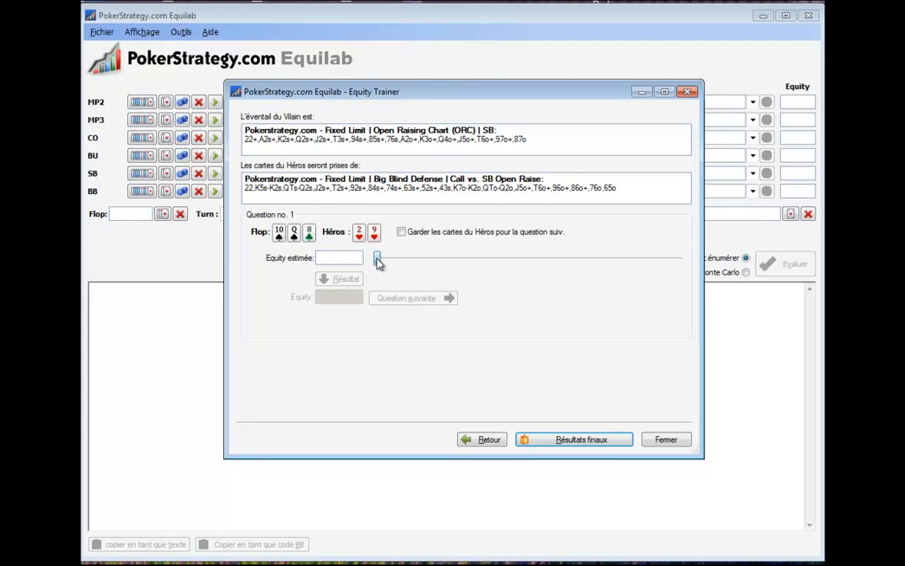
# Answer question 1 with an estimated equity of 26.5%, reveal the result, and continue to question 2.
pyautogui.moveTo(378, 263); pyautogui.dragTo(459, 277)
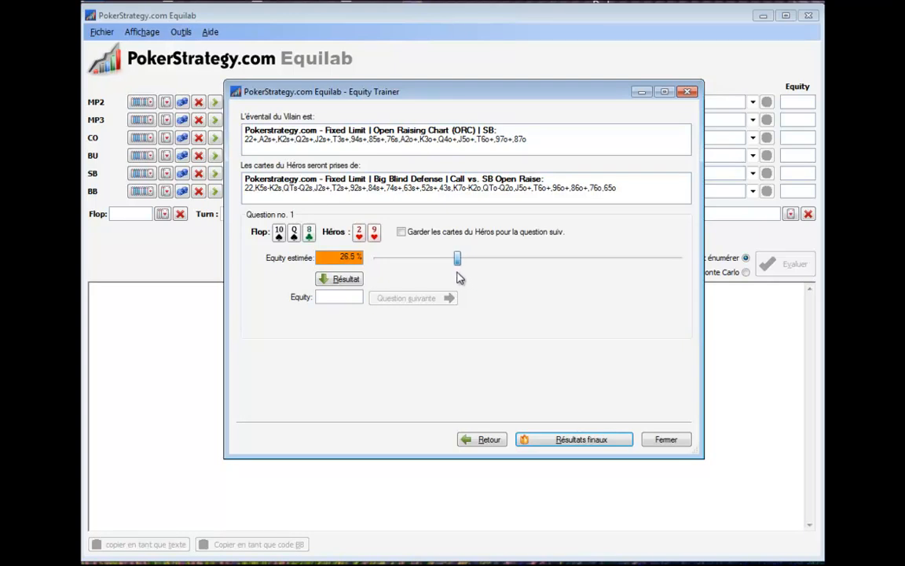
pyautogui.click(355, 281)
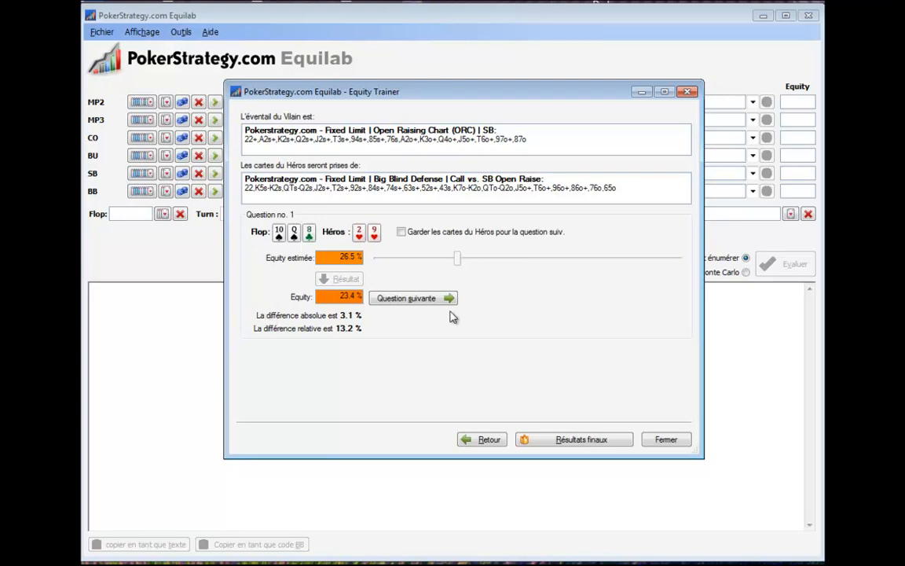
pyautogui.click(430, 297)
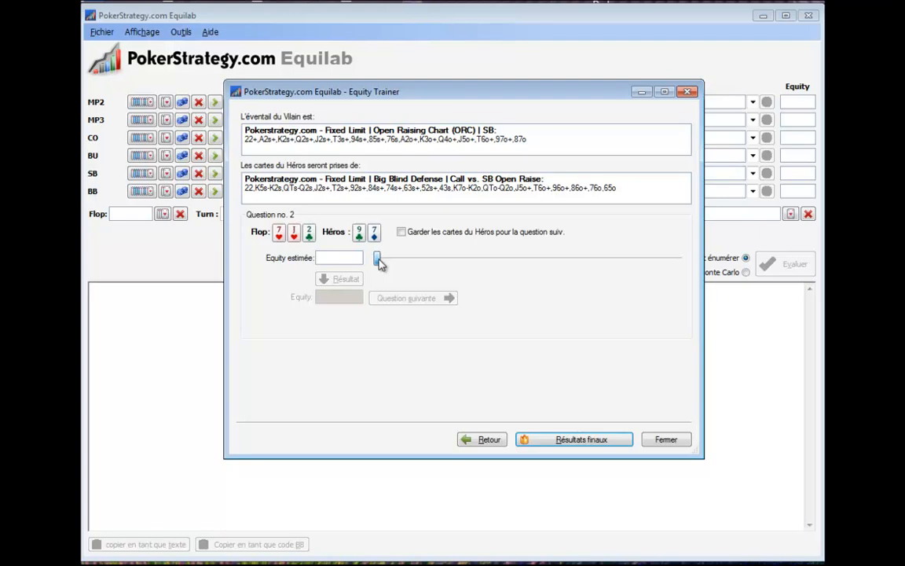
# Answer question 2 with an estimated equity of 39.5%, reveal the result, and continue to question 3.
pyautogui.moveTo(378, 260); pyautogui.dragTo(497, 270)
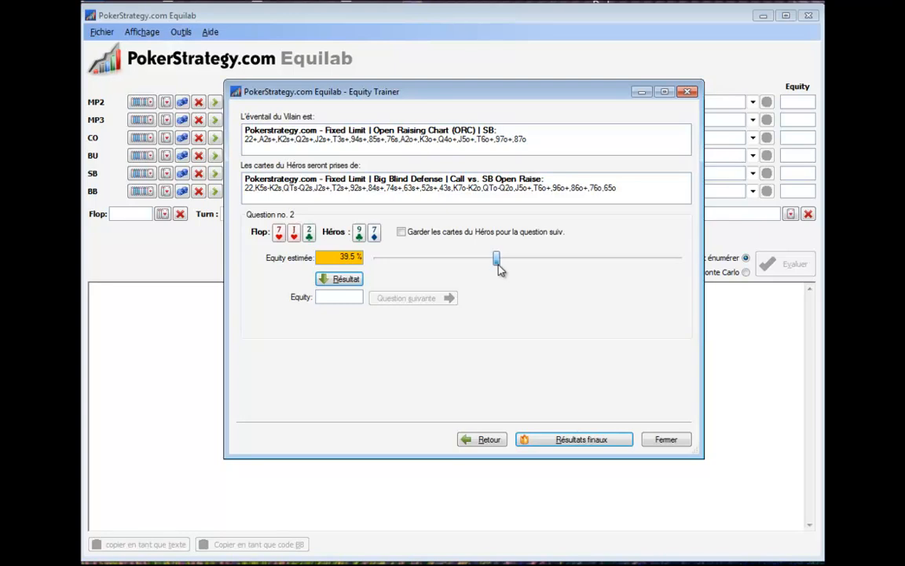
pyautogui.click(324, 278)
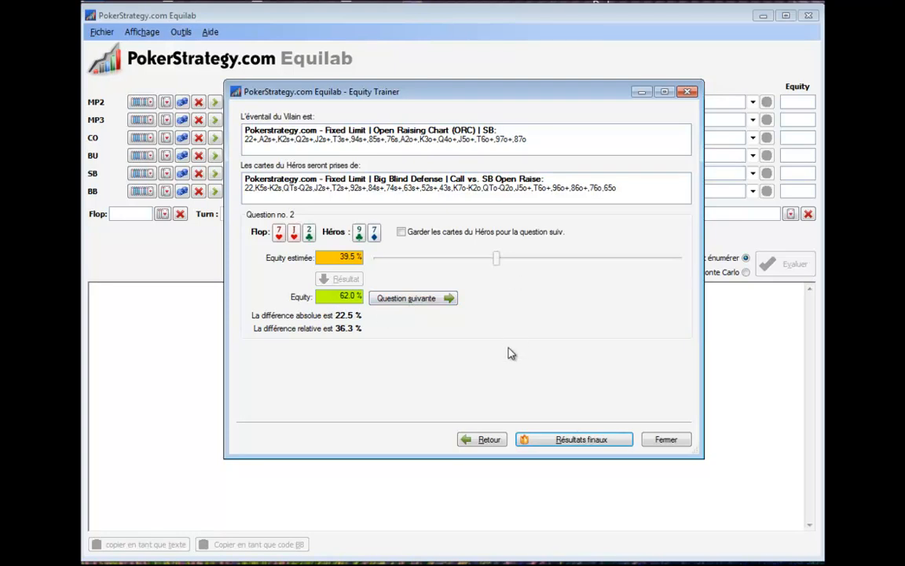
pyautogui.click(427, 297)
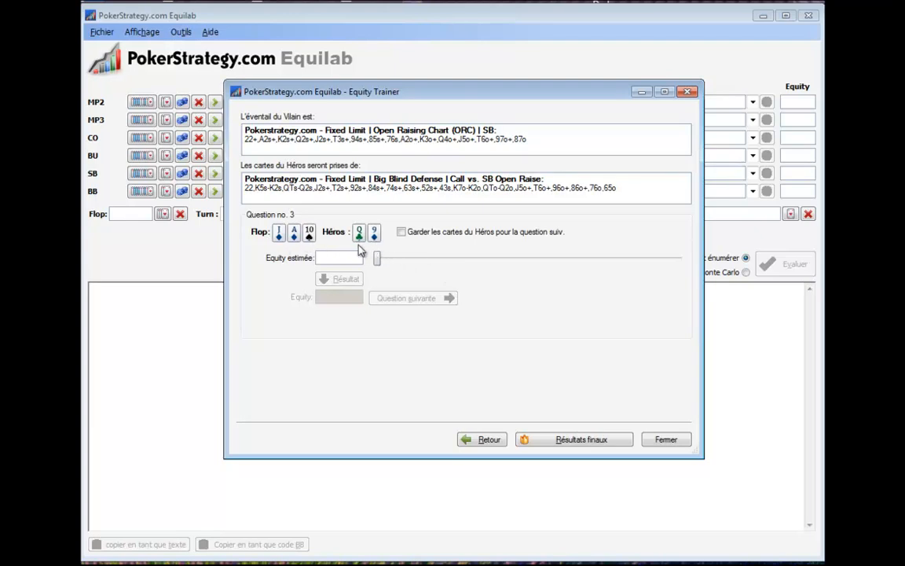
# Set the estimated equity for question 3 to 42.0% and reveal the result.
pyautogui.moveTo(378, 258); pyautogui.dragTo(379, 258)
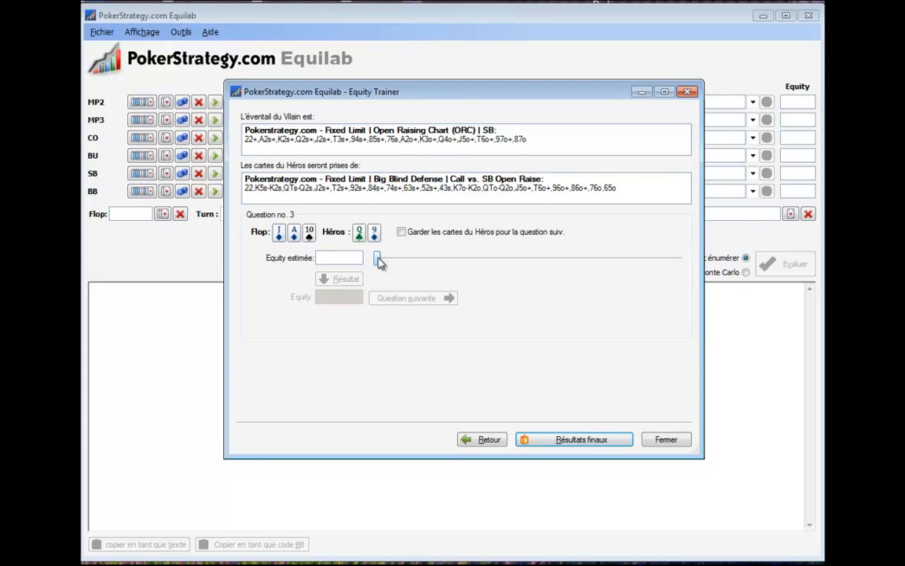
pyautogui.moveTo(381, 263); pyautogui.dragTo(508, 272)
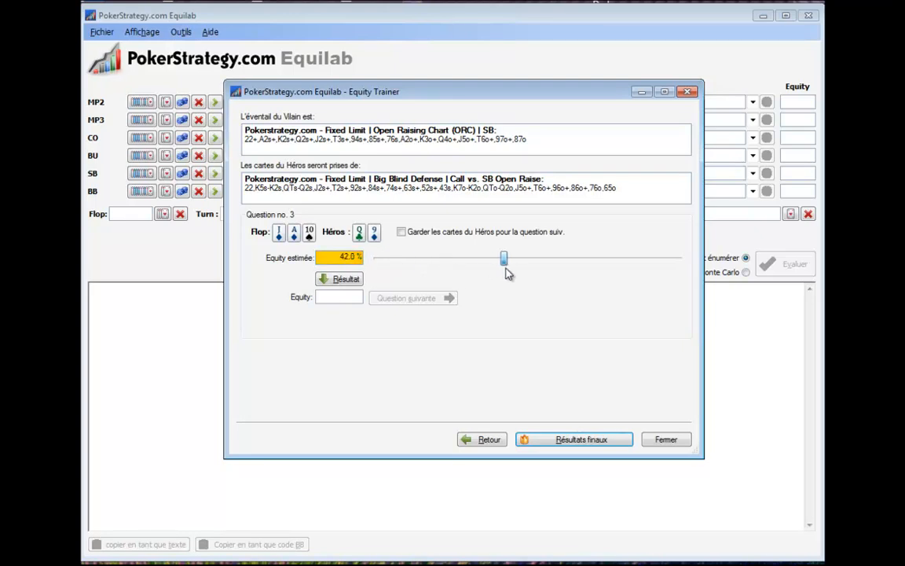
pyautogui.click(340, 279)
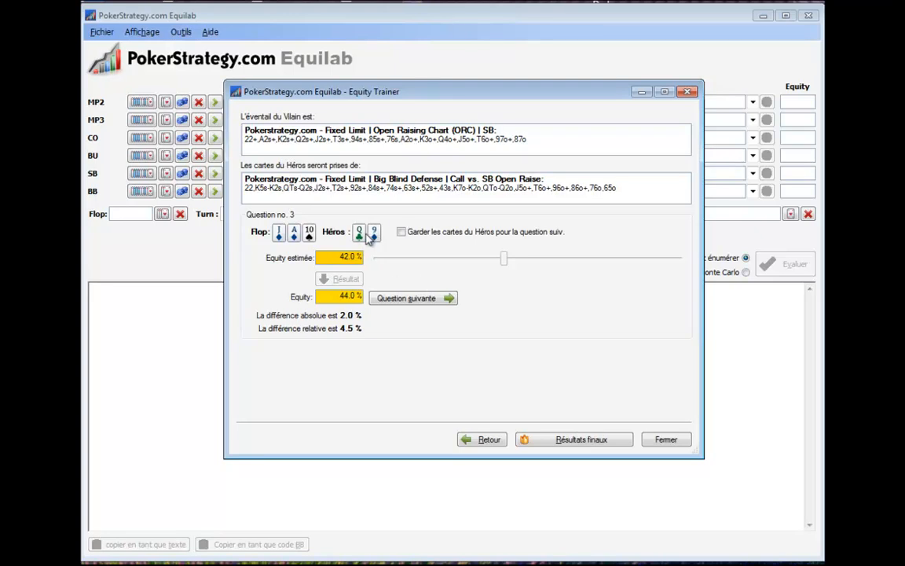
# Keep Hero's cards for the following question, and answer question 4 with an estimated equity of 57.0%, revealing the result.
pyautogui.click(402, 233)
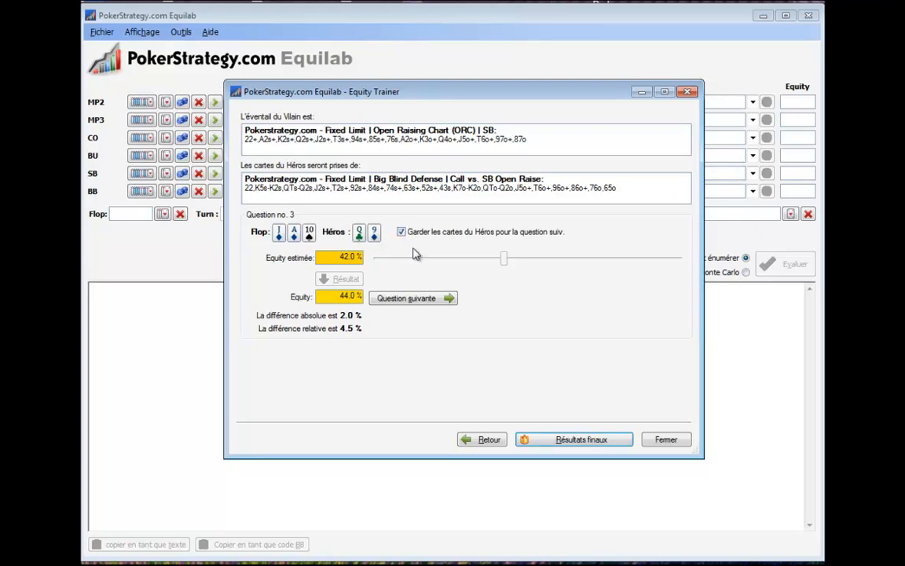
pyautogui.click(406, 300)
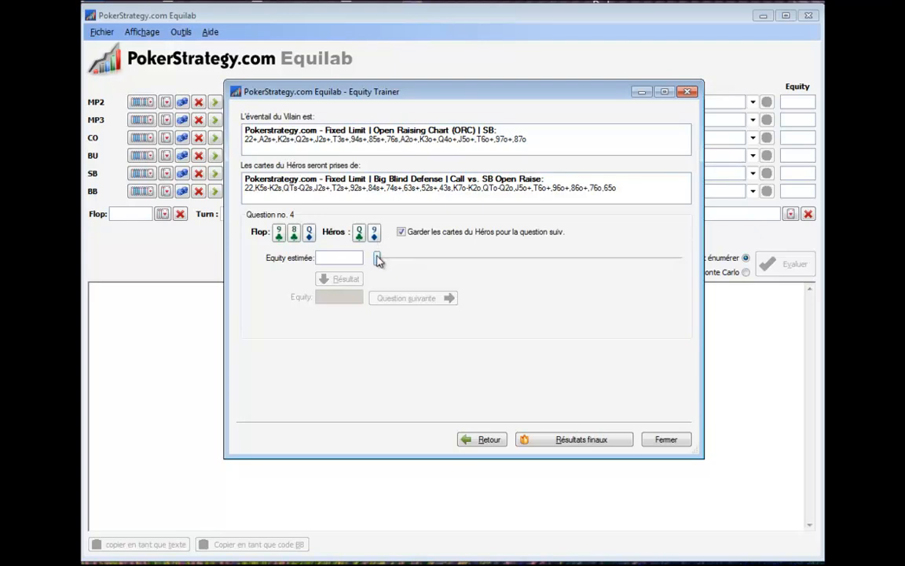
pyautogui.moveTo(378, 260); pyautogui.dragTo(552, 273)
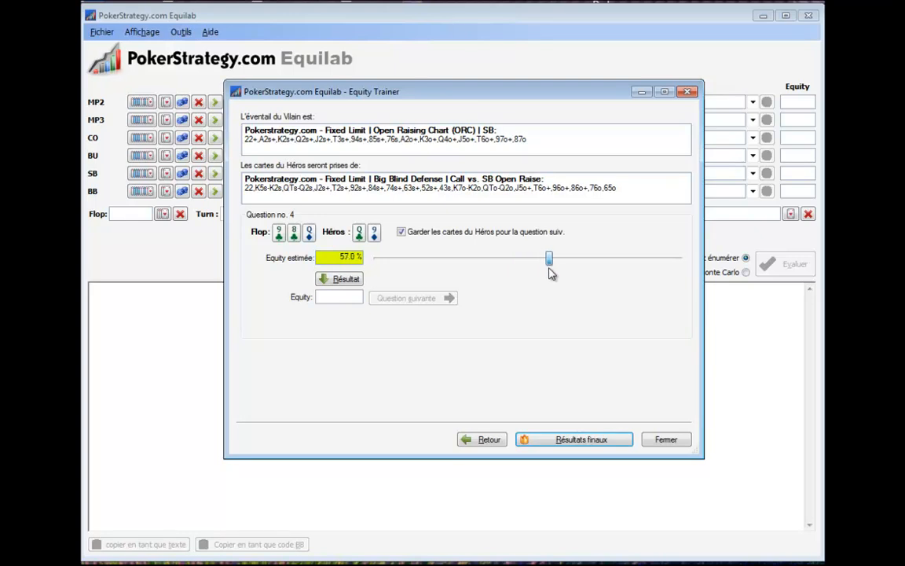
pyautogui.click(344, 278)
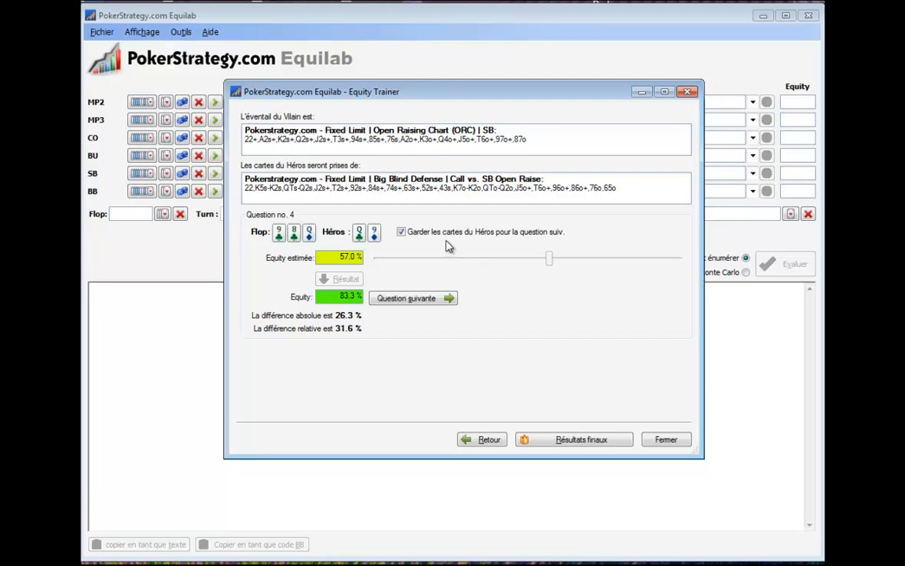
# Show the training session's final results and export question 3 to the main window.
pyautogui.click(585, 441)
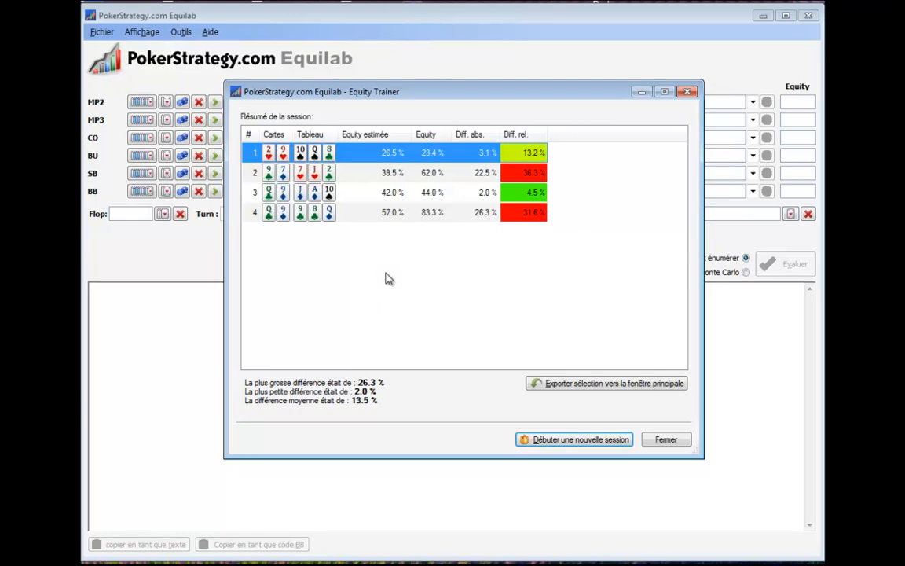
pyautogui.click(312, 193)
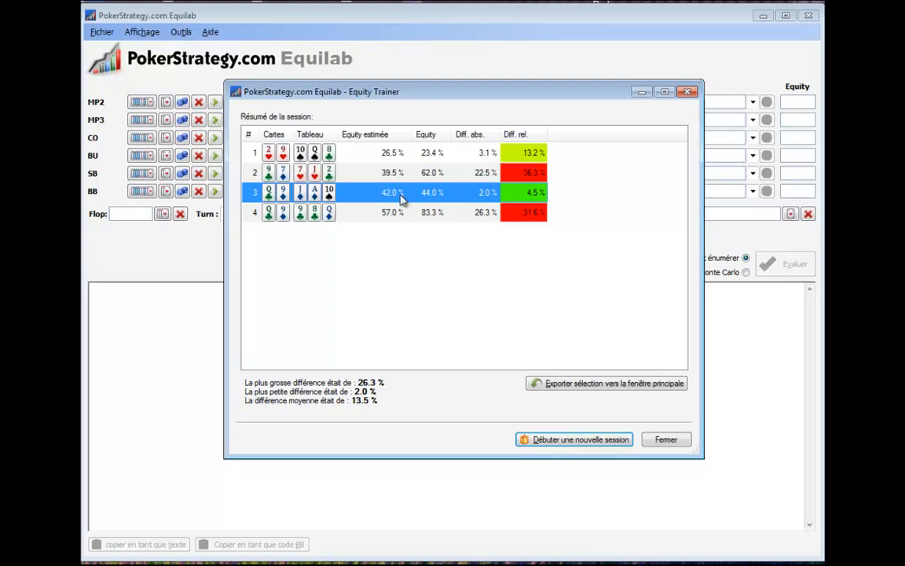
pyautogui.click(583, 384)
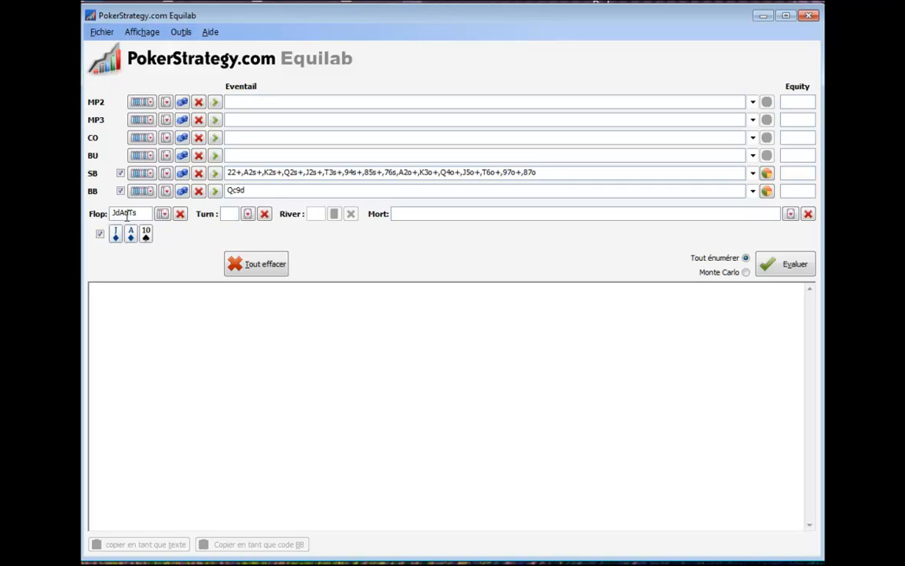
pyautogui.moveTo(228, 173); pyautogui.dragTo(546, 170)
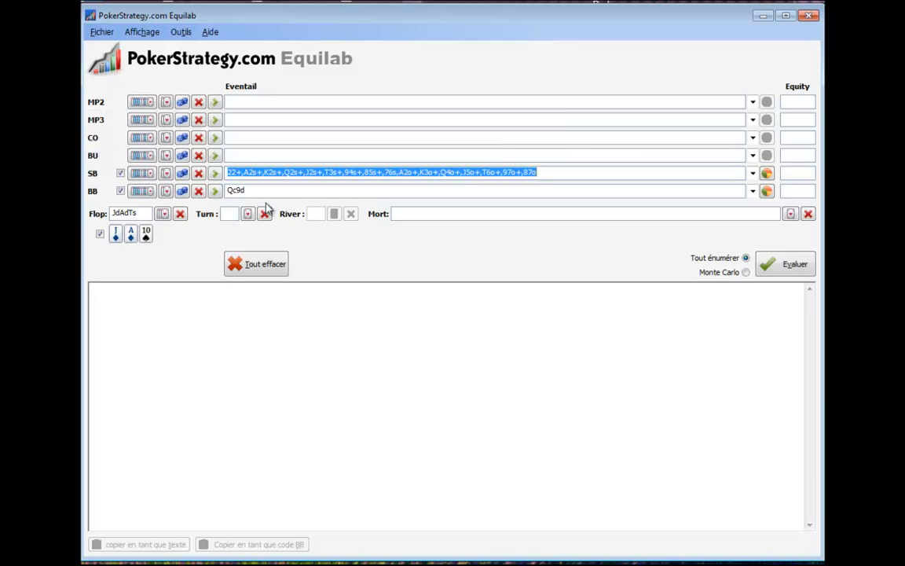
pyautogui.click(217, 174)
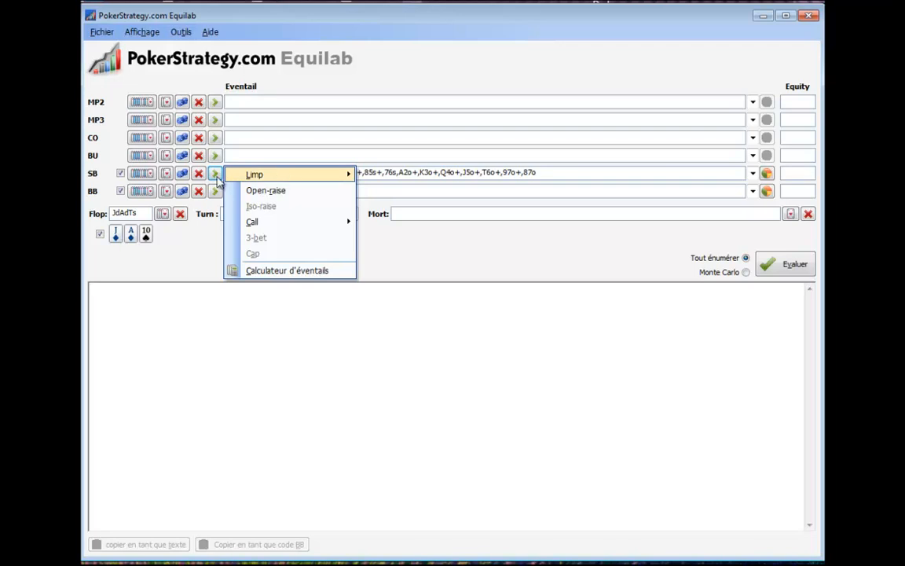
pyautogui.click(394, 196)
pyautogui.write('Qc9d')
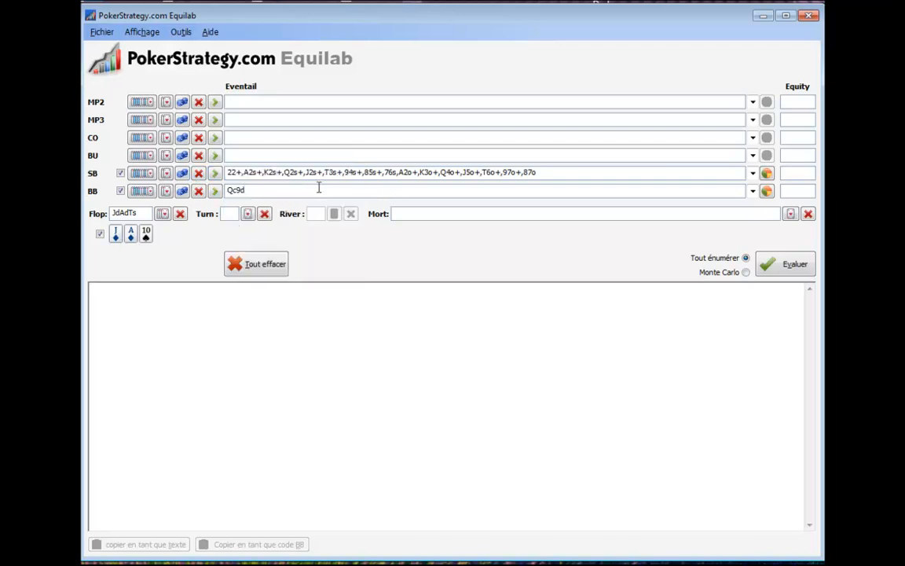
pyautogui.moveTo(318, 188)
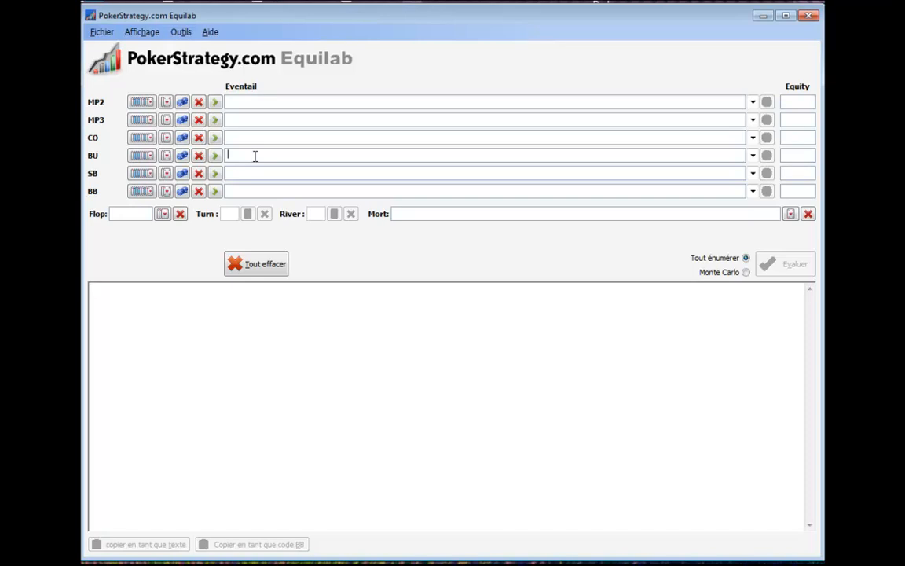
# Assign the six of diamonds and six of spades to the BU player as hole cards.
pyautogui.click(166, 155)
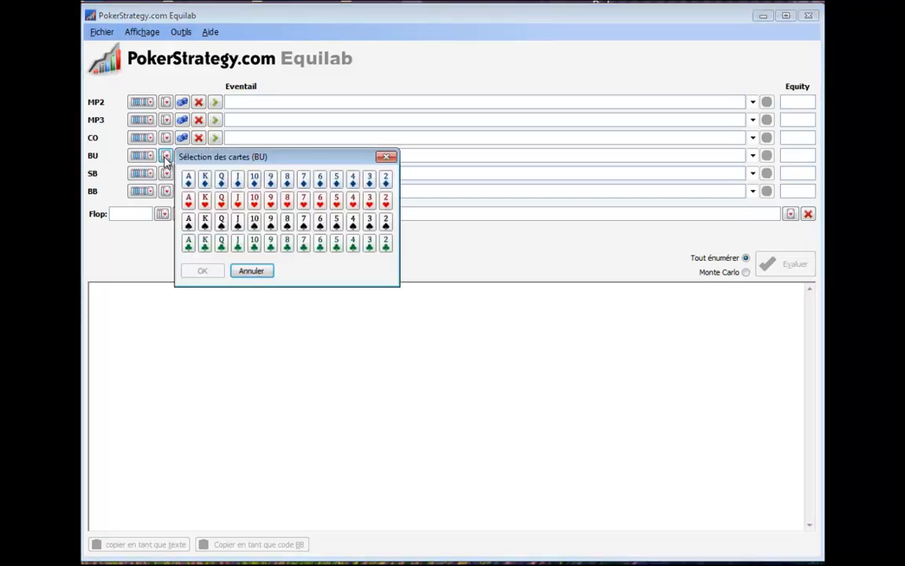
pyautogui.click(320, 179)
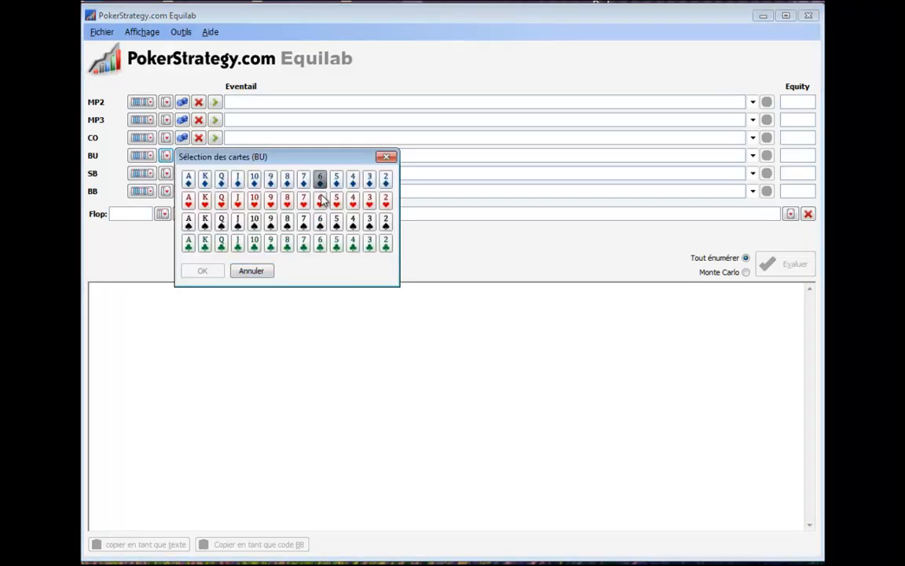
pyautogui.click(320, 221)
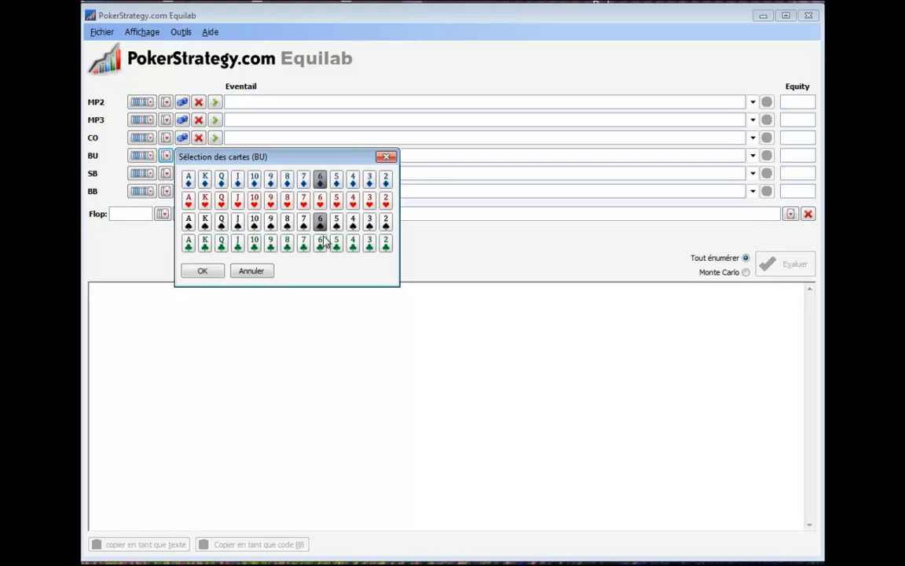
pyautogui.click(202, 269)
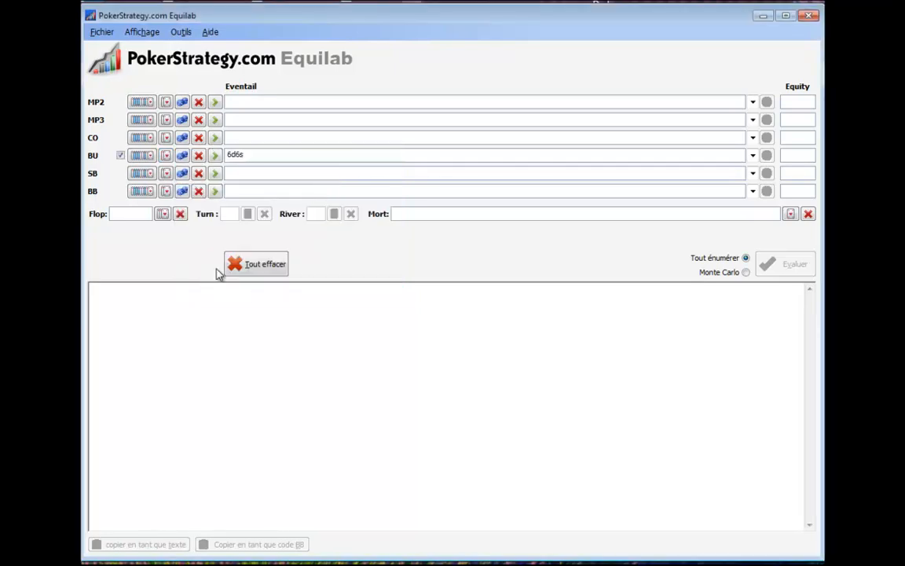
# Give BB the Big Blind Defense preset "Call vs. BU Open Raise" and evaluate the preflop equities.
pyautogui.click(216, 193)
pyautogui.click(216, 195)
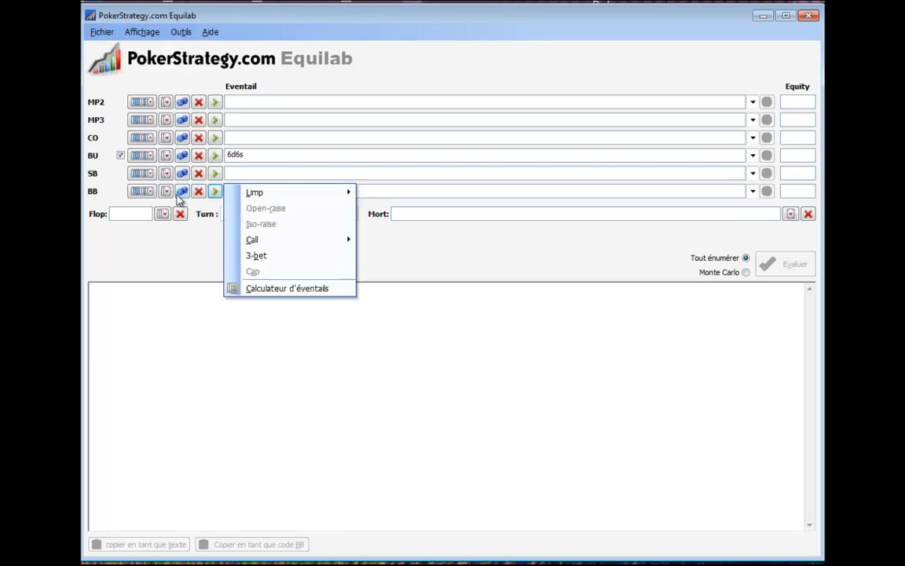
pyautogui.click(142, 191)
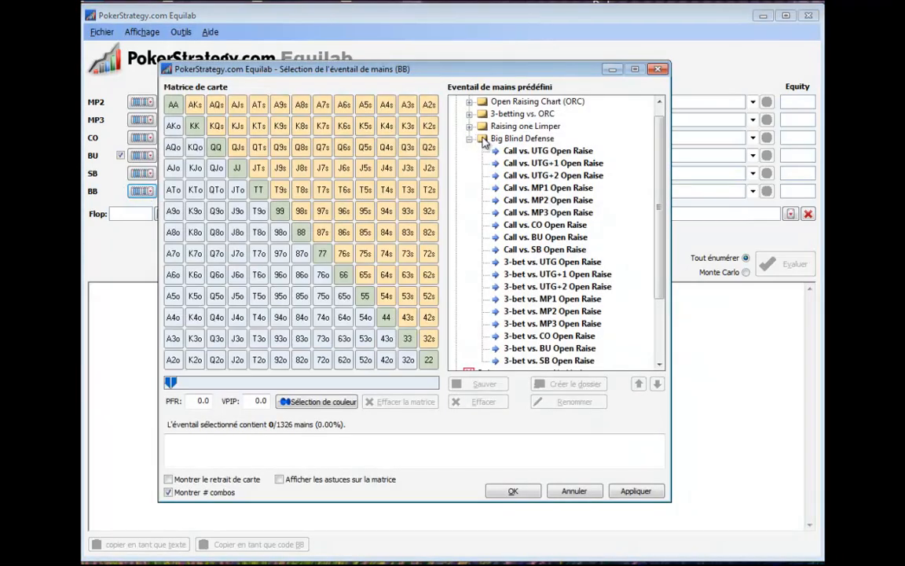
pyautogui.click(534, 237)
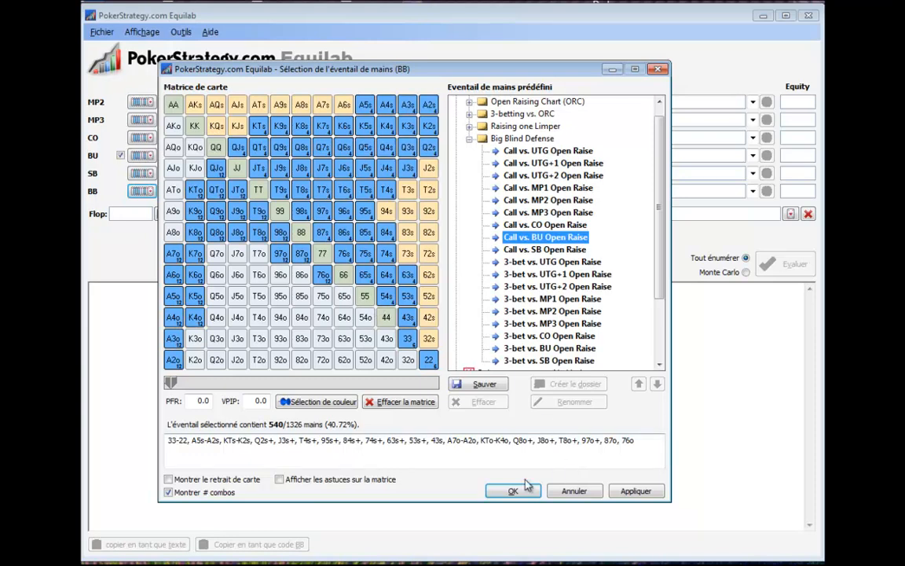
pyautogui.click(635, 491)
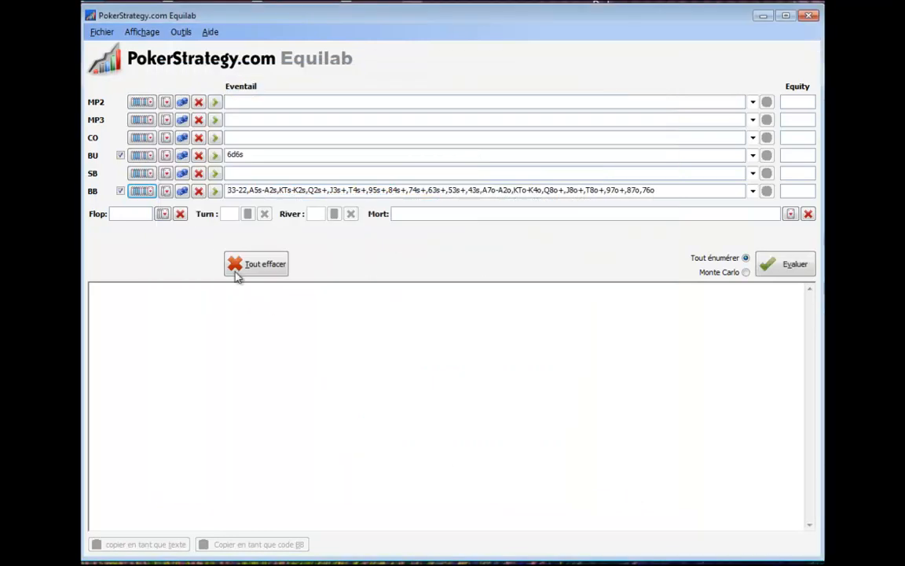
pyautogui.click(788, 266)
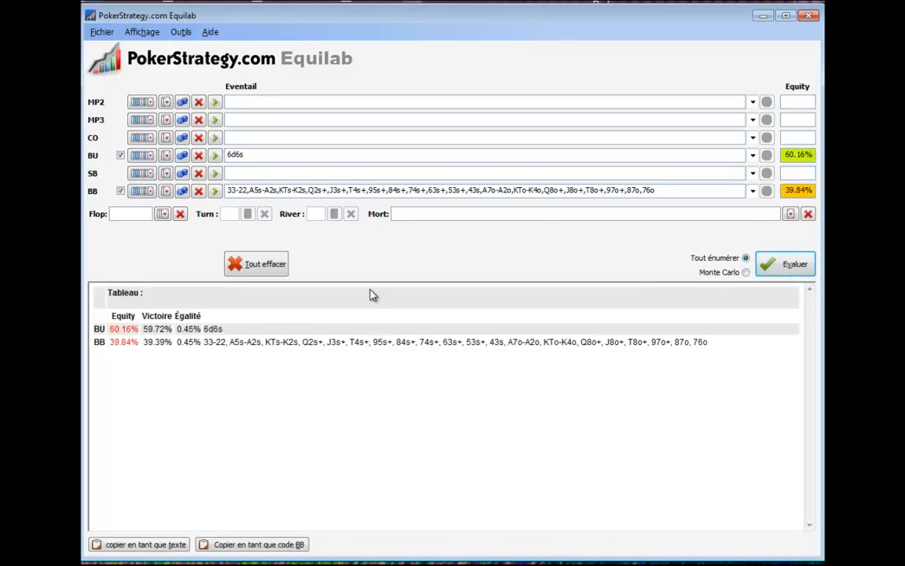
# Set the flop to ten of hearts, nine of hearts and two of clubs, and evaluate the equities again.
pyautogui.click(162, 215)
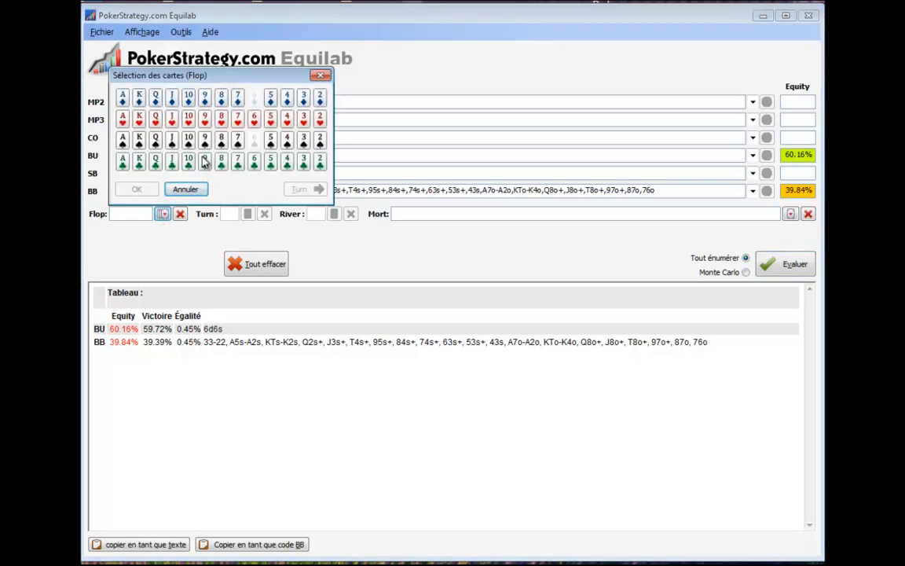
pyautogui.click(191, 121)
pyautogui.click(205, 121)
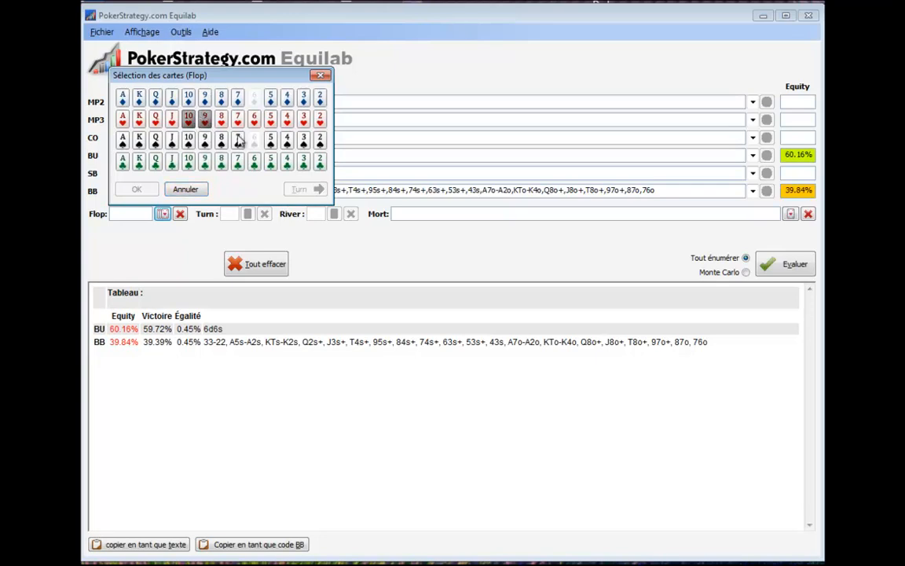
pyautogui.click(319, 162)
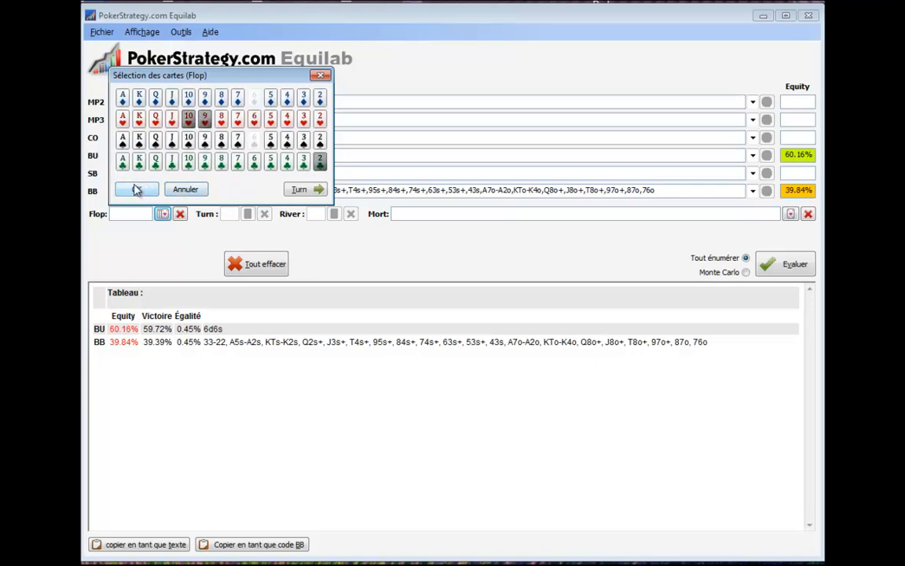
pyautogui.click(135, 190)
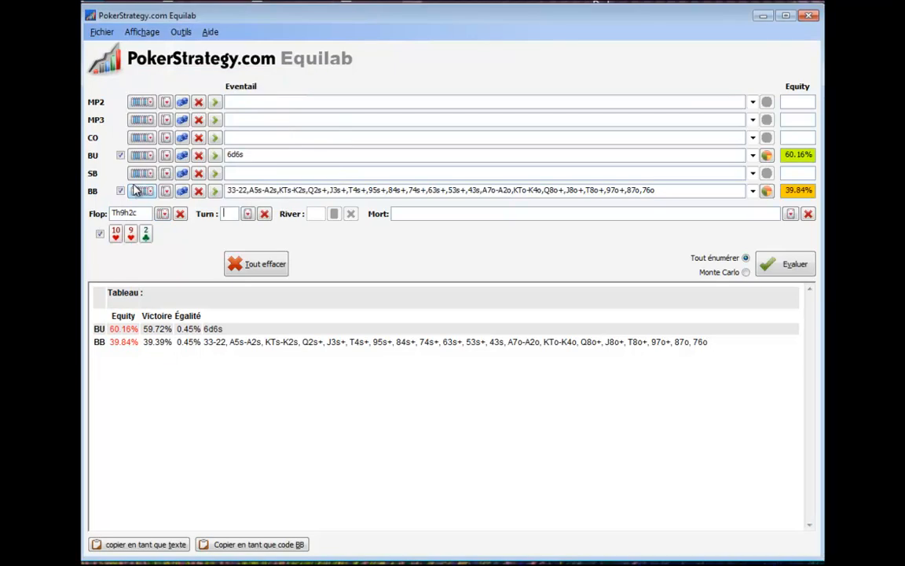
pyautogui.click(790, 266)
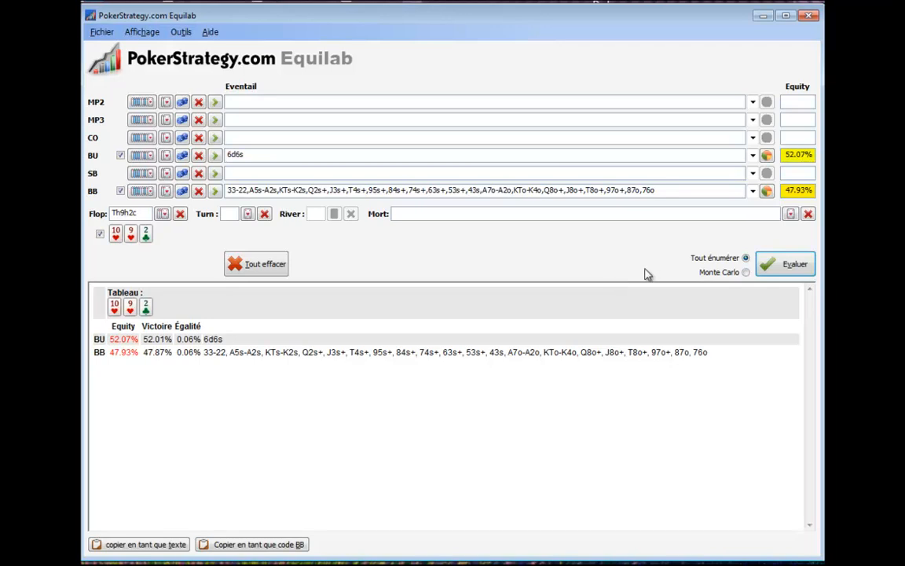
# Open the hand value distribution for BB's range, examine it with all hand categories selected, and clear the selection.
pyautogui.click(768, 192)
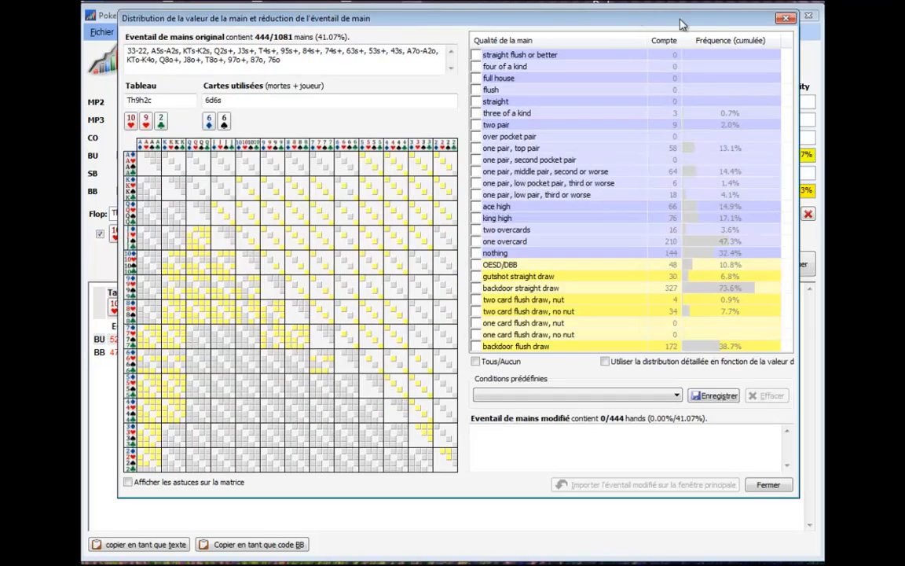
pyautogui.click(769, 485)
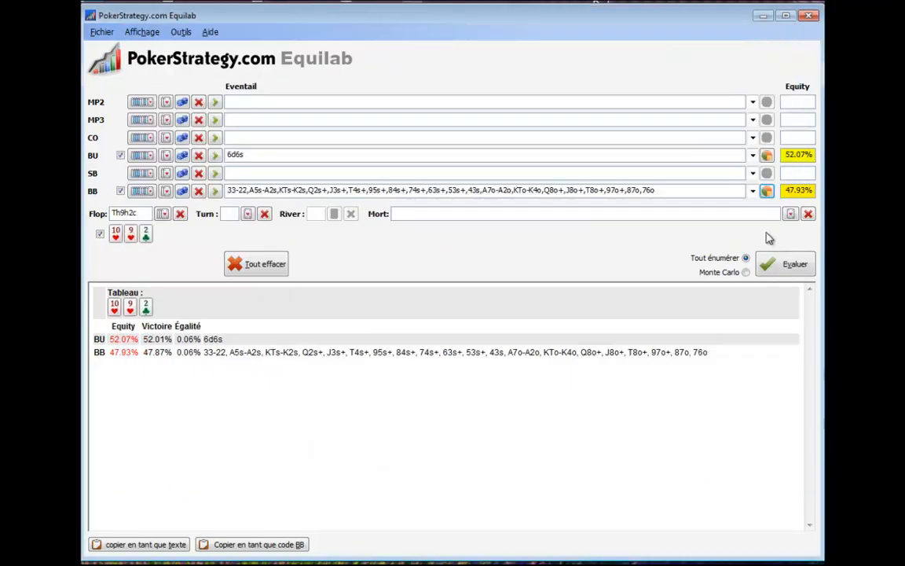
pyautogui.click(768, 191)
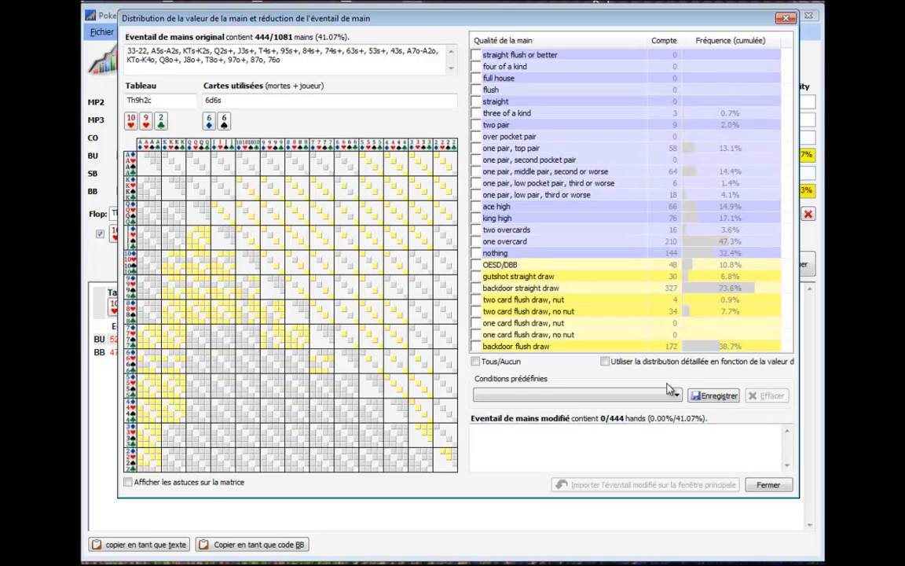
pyautogui.click(476, 361)
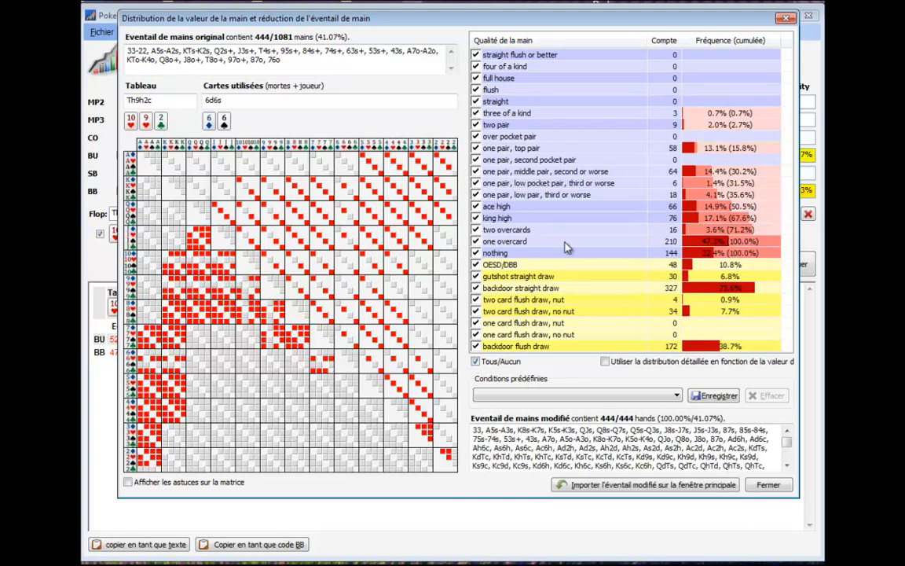
pyautogui.moveTo(480, 24)
pyautogui.mouseDown()
pyautogui.moveTo(525, 102)
pyautogui.moveTo(737, 0)
pyautogui.moveTo(492, 8)
pyautogui.moveTo(479, 16)
pyautogui.moveTo(495, 28)
pyautogui.mouseUp()
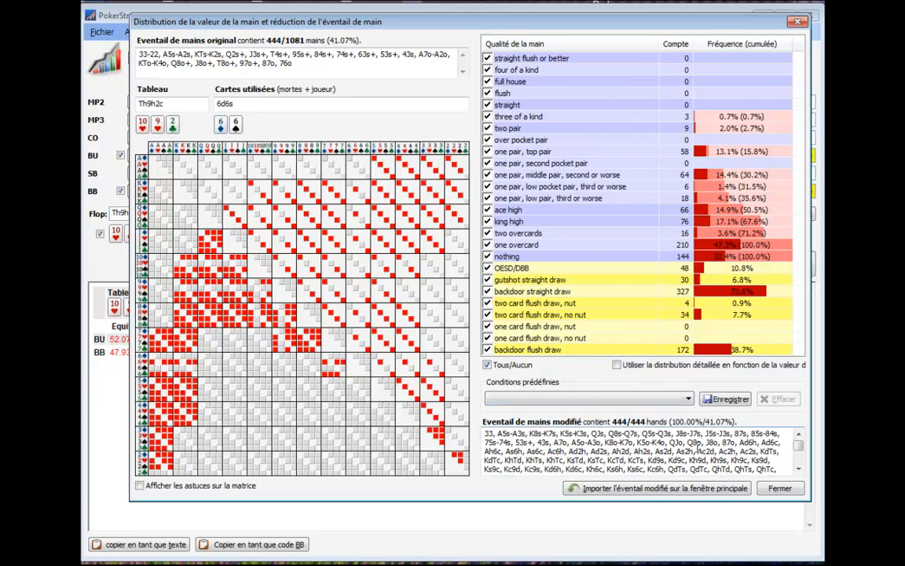
pyautogui.click(488, 366)
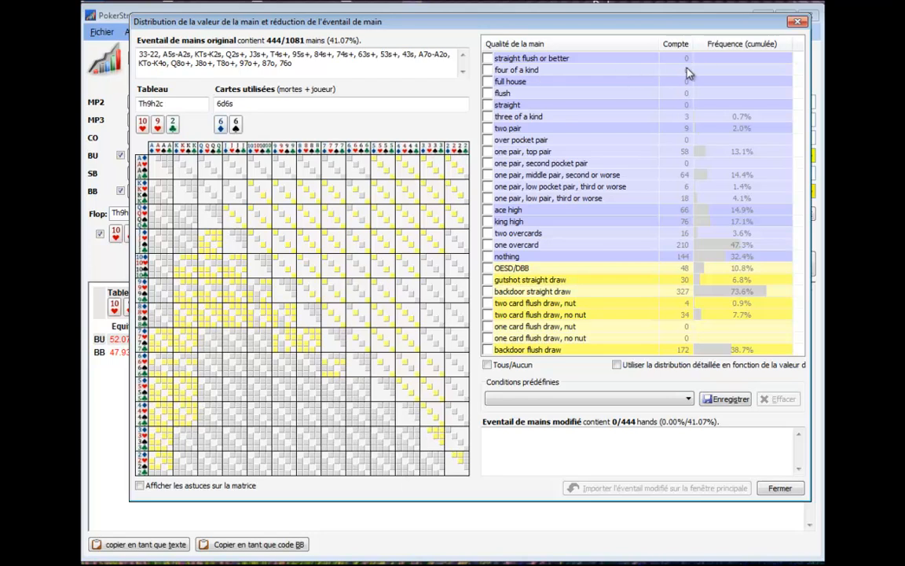
# Include every hand category from straight flush or better down to over pocket pair in BB's reduced range.
pyautogui.click(488, 70)
pyautogui.click(487, 58)
pyautogui.click(487, 94)
pyautogui.click(487, 105)
pyautogui.click(487, 116)
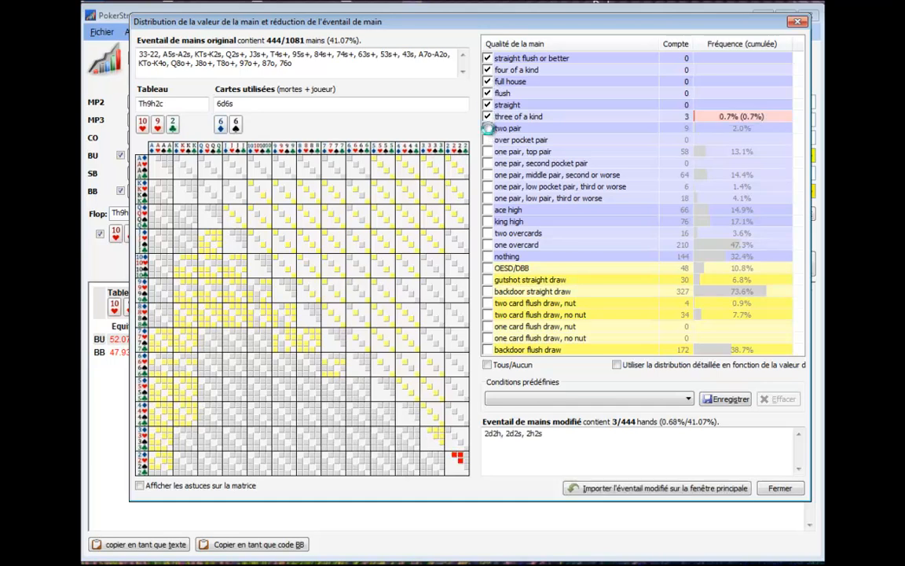
pyautogui.click(487, 128)
pyautogui.click(488, 141)
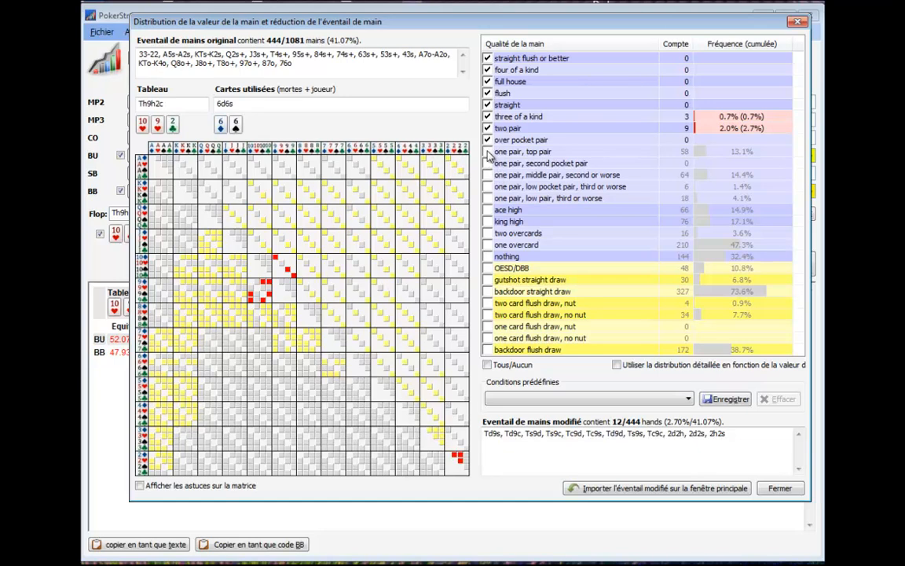
# Add all the one-pair categories, from top pair down to low pair, third or worse, to BB's reduced range.
pyautogui.click(487, 151)
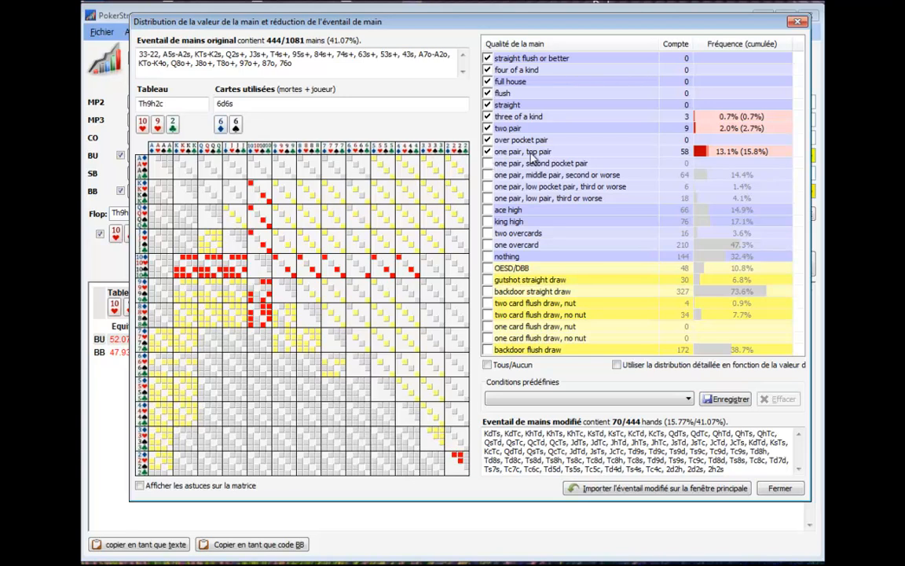
pyautogui.click(487, 175)
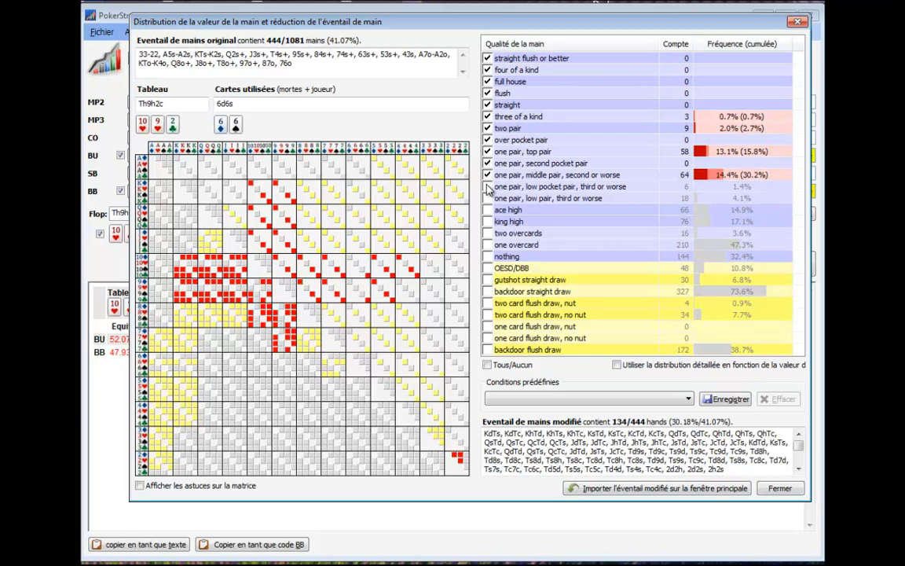
pyautogui.click(487, 187)
pyautogui.click(487, 199)
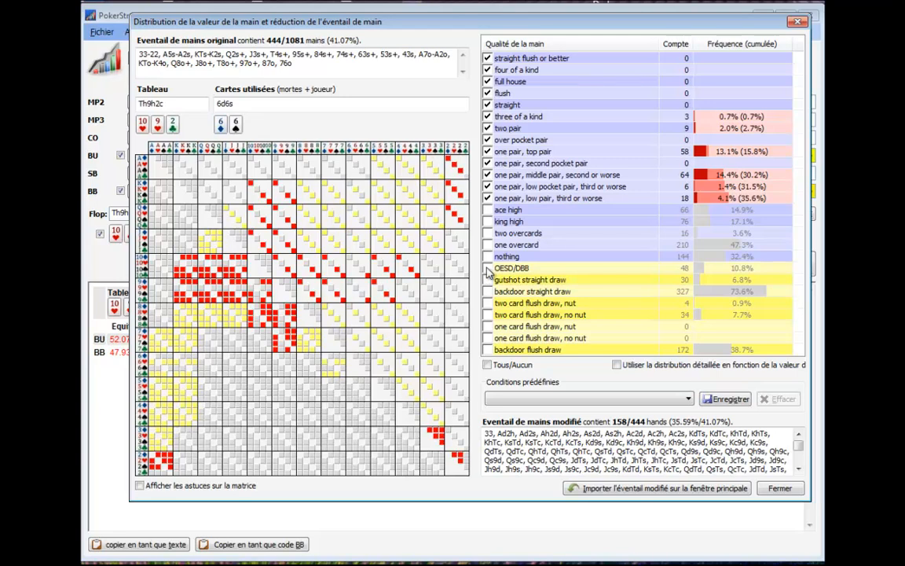
# Turn on the detailed hand value distribution and add the OESD/DBB draws to BB's reduced range.
pyautogui.click(617, 365)
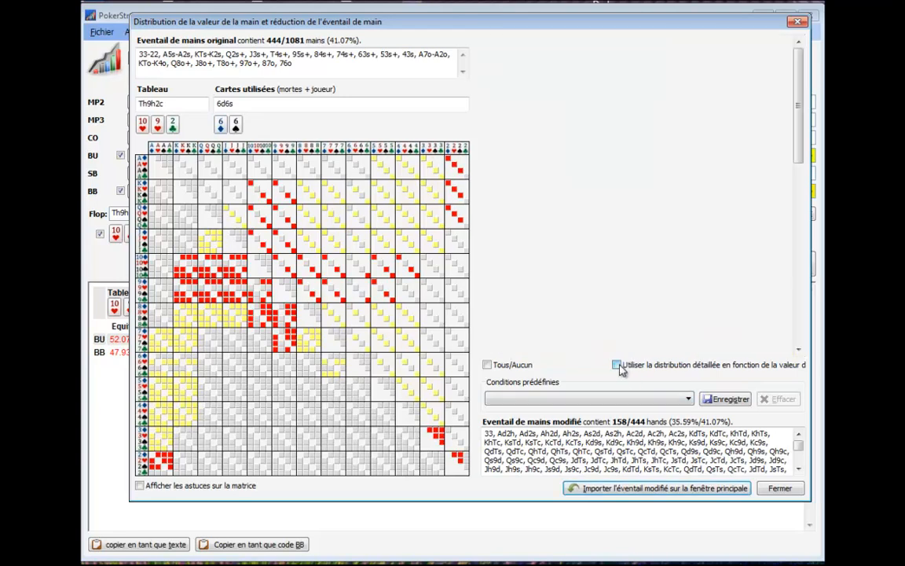
pyautogui.scroll(-1, 800, 126)
pyautogui.moveTo(800, 129); pyautogui.dragTo(820, 303)
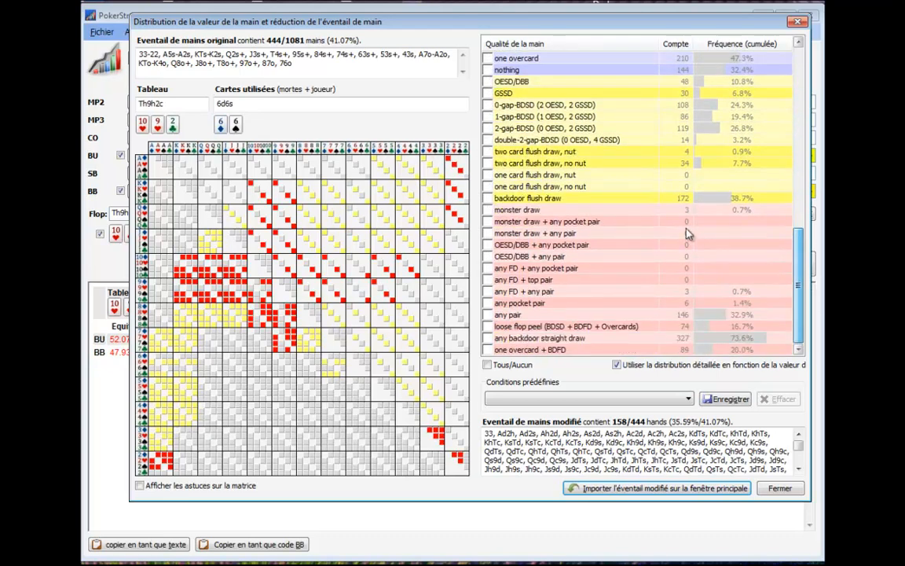
pyautogui.click(488, 82)
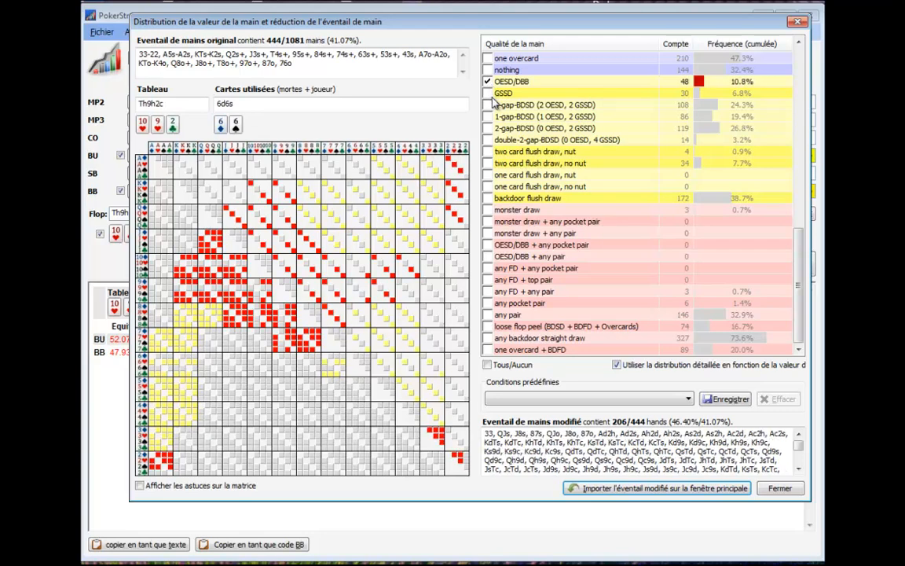
# Add GSSD, double-2-gap-BDSD and both two-card flush draw categories, nut and no nut, to BB's reduced range.
pyautogui.click(488, 93)
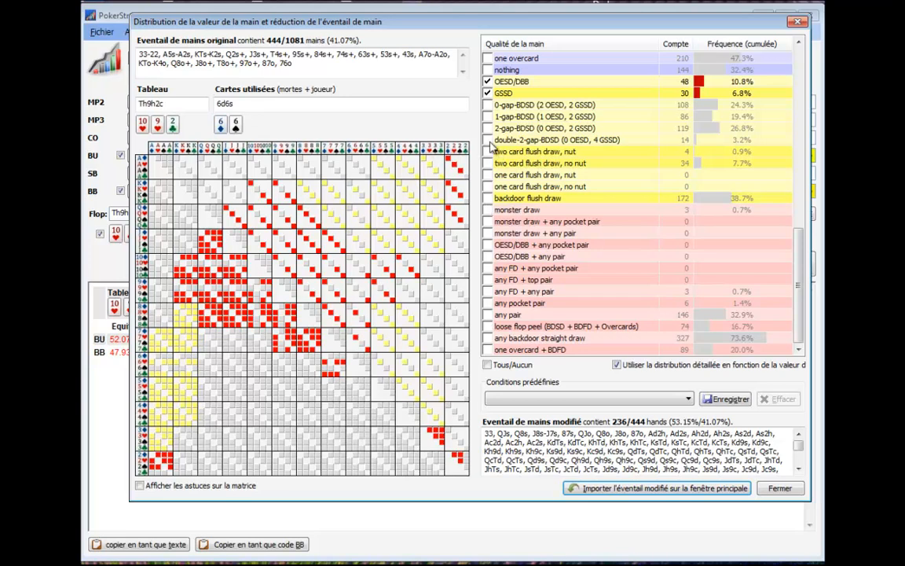
pyautogui.click(487, 140)
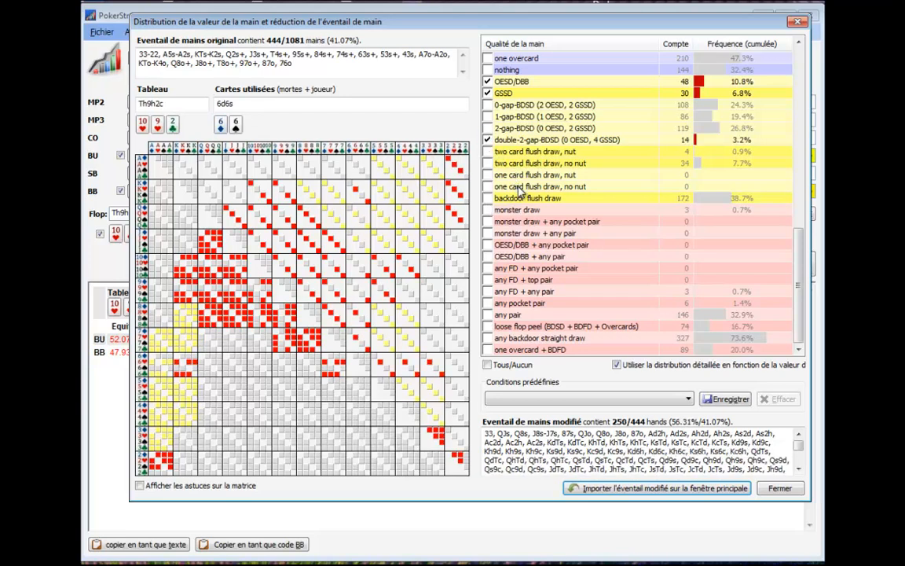
pyautogui.click(488, 151)
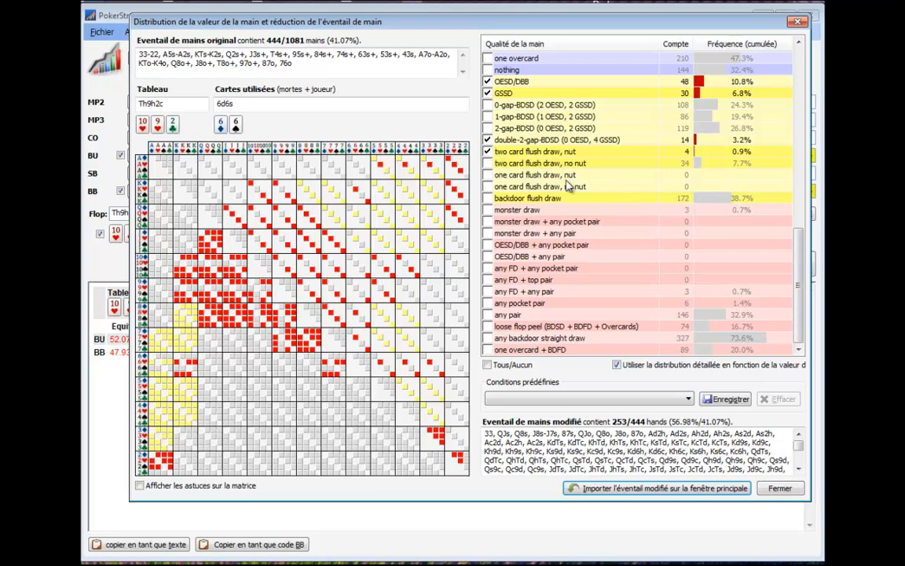
pyautogui.click(488, 163)
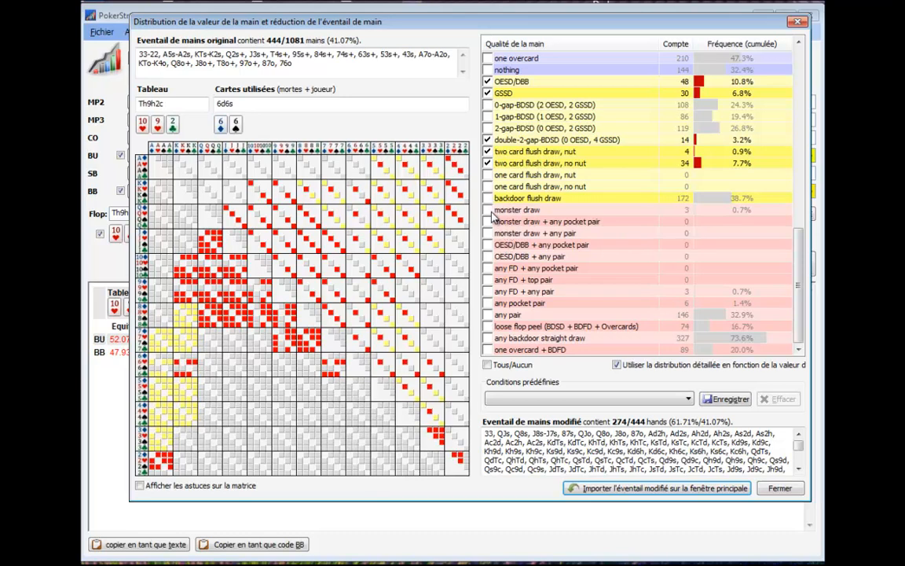
# Add the combined draws from monster draw down to any FD + any pair, plus one overcard + BDFD, to BB's reduced range.
pyautogui.click(487, 210)
pyautogui.click(488, 234)
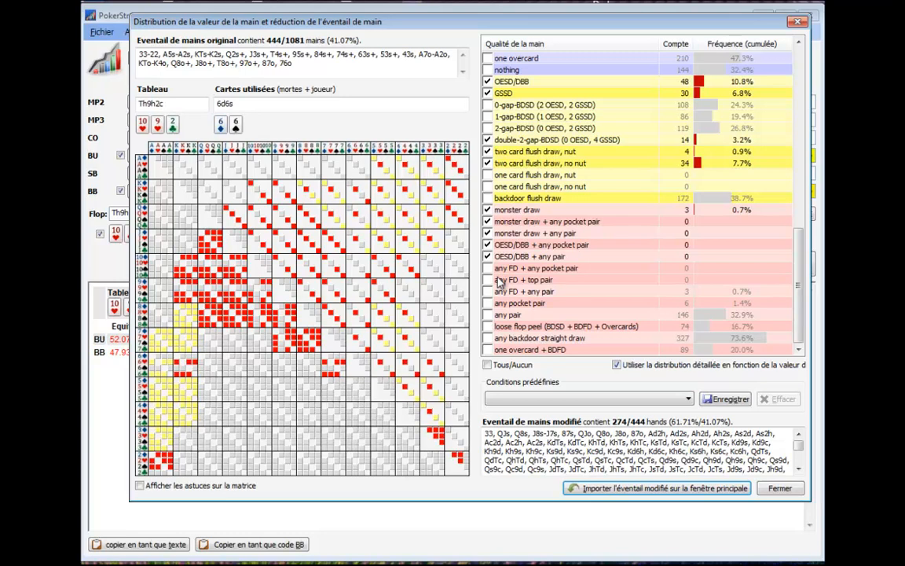
pyautogui.click(489, 269)
pyautogui.click(489, 281)
pyautogui.click(489, 291)
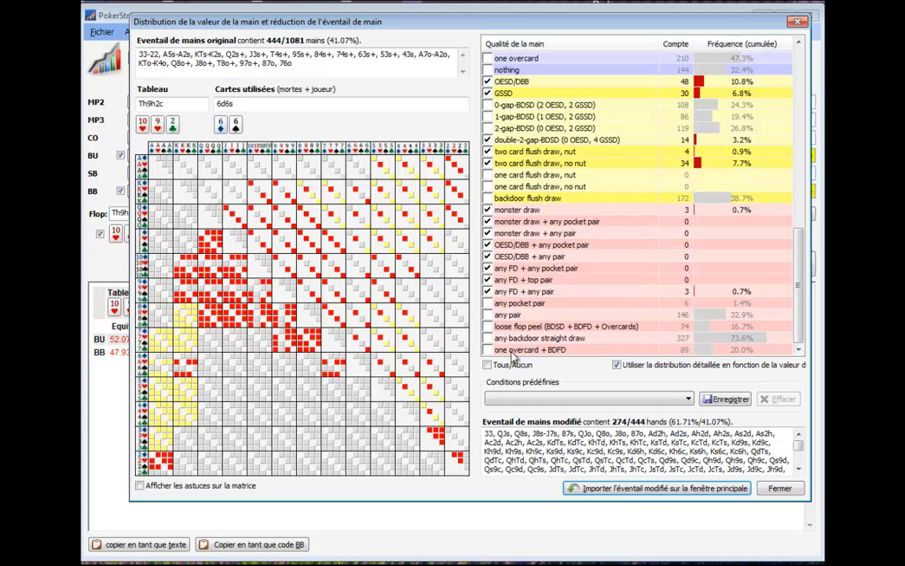
pyautogui.click(488, 350)
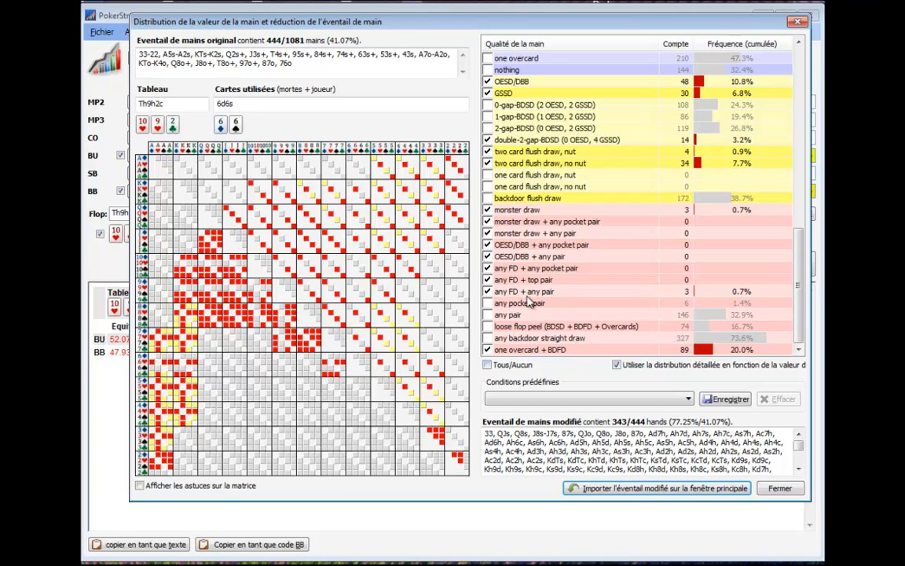
# Import the reduced range for BB into the main window, check its hand distribution, and recalculate the equities.
pyautogui.click(664, 489)
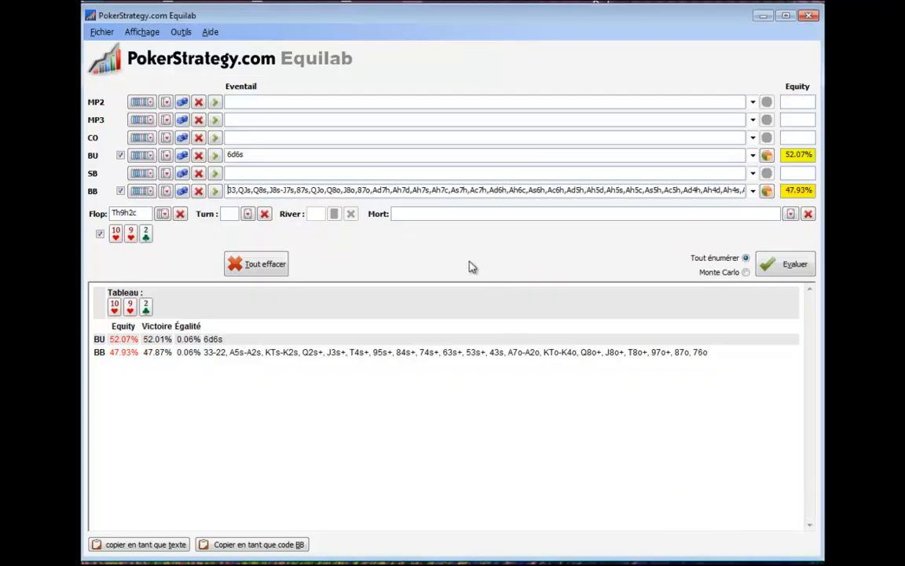
pyautogui.click(766, 193)
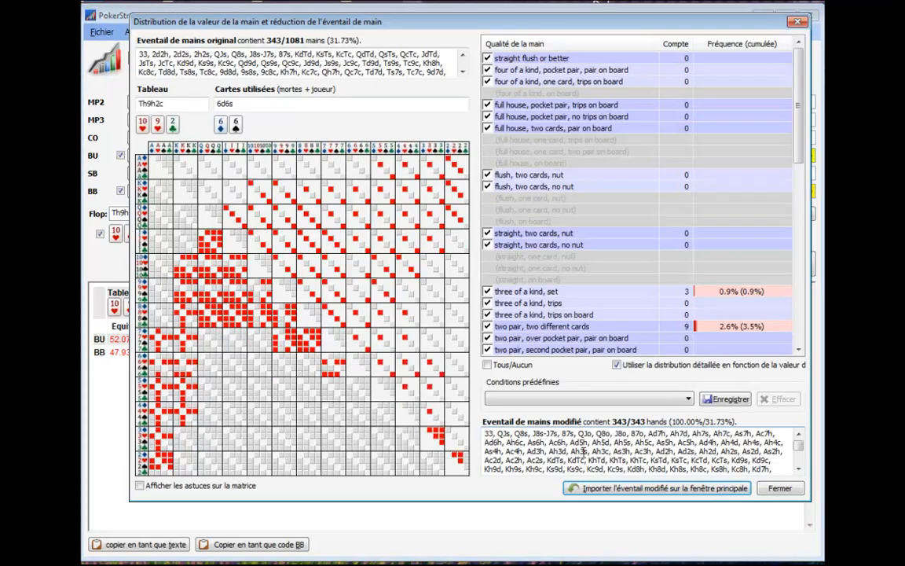
pyautogui.click(779, 488)
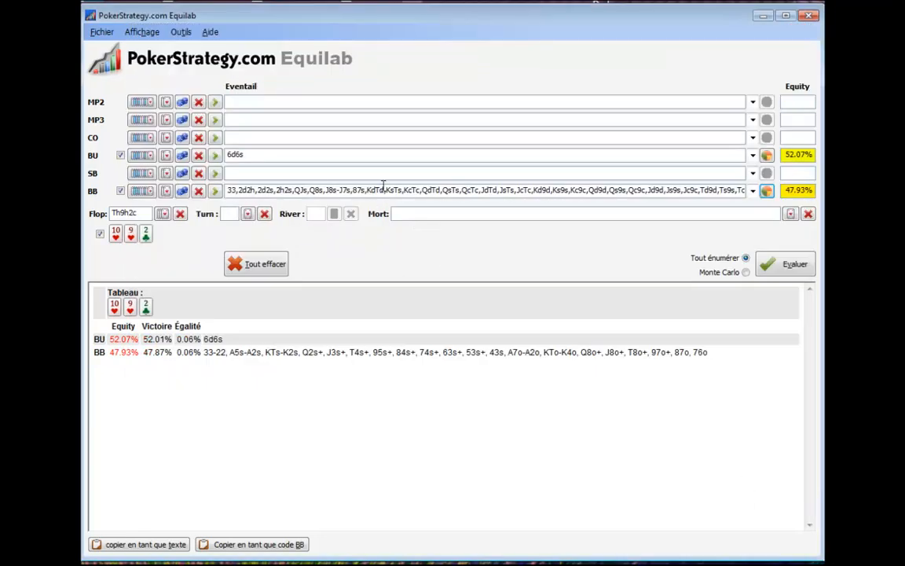
pyautogui.click(791, 269)
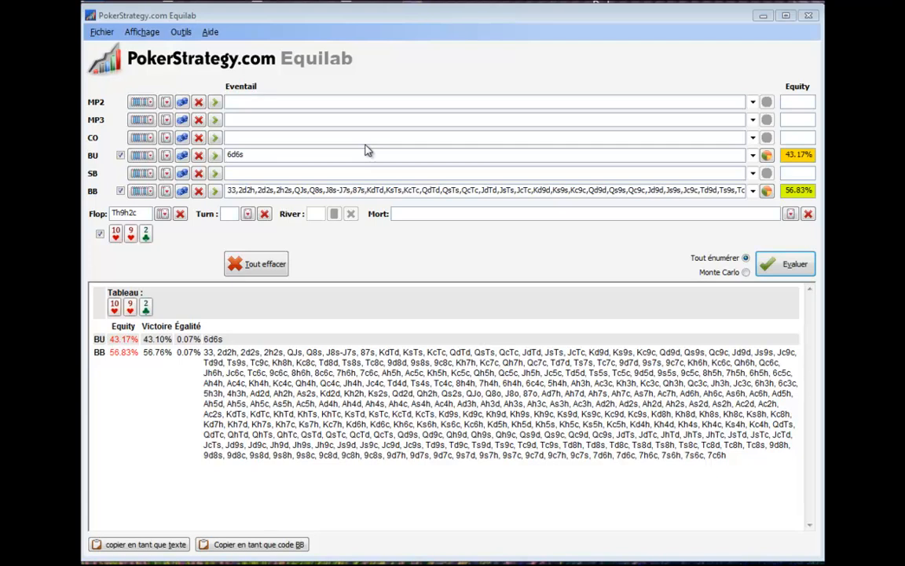
# Open the scenario analyser and analyse the turn cards for 6d6s on the Th9h2c flop against BB's reduced range.
pyautogui.click(182, 32)
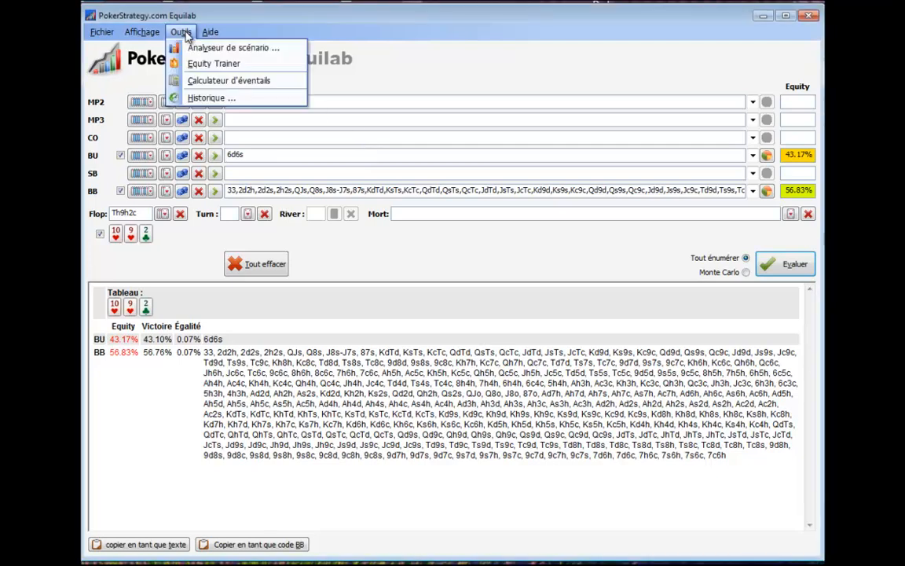
pyautogui.click(191, 47)
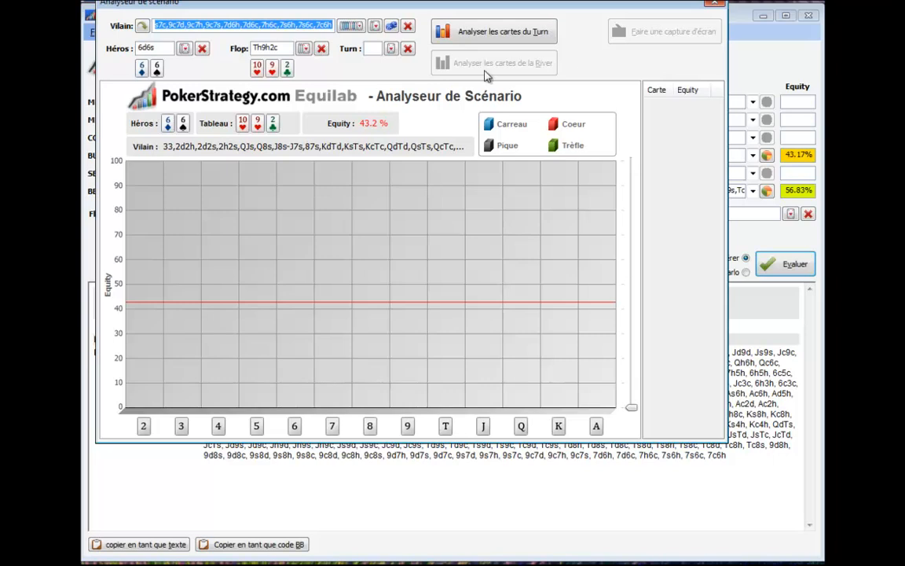
pyautogui.moveTo(461, 8); pyautogui.dragTo(469, 17)
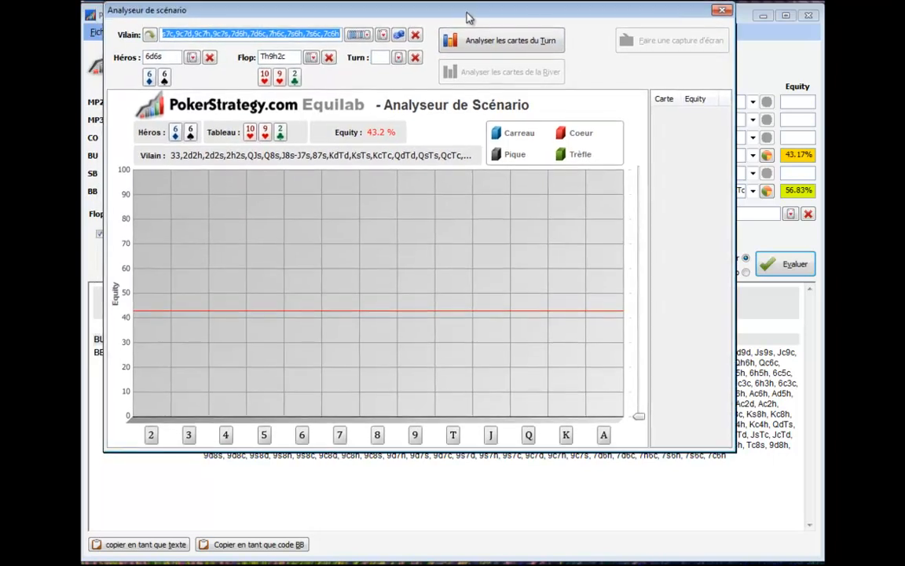
pyautogui.click(487, 42)
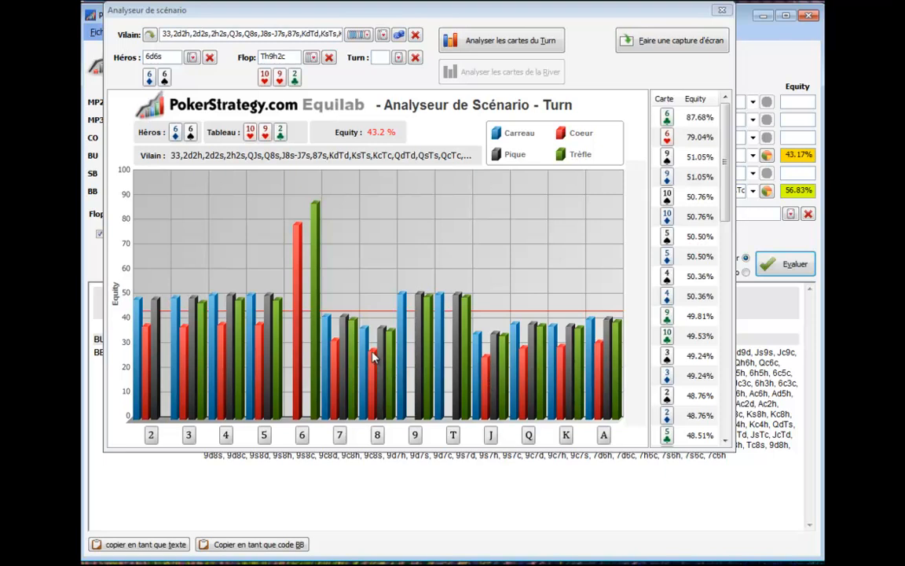
# Examine the hero's equity for every possible turn card from best to worst, and close the scenario analyser.
pyautogui.click(727, 189)
pyautogui.moveTo(727, 187); pyautogui.dragTo(715, 461)
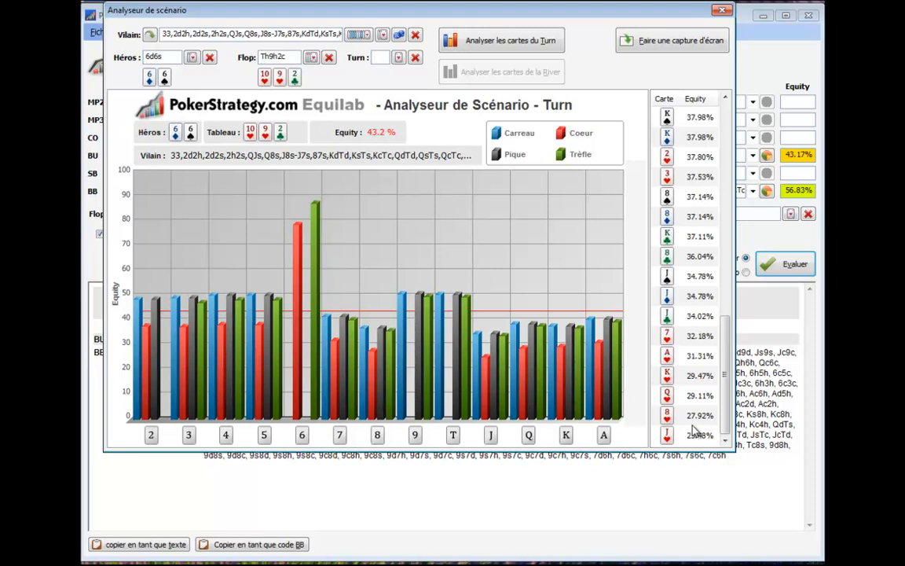
pyautogui.scroll(10, 707, 374)
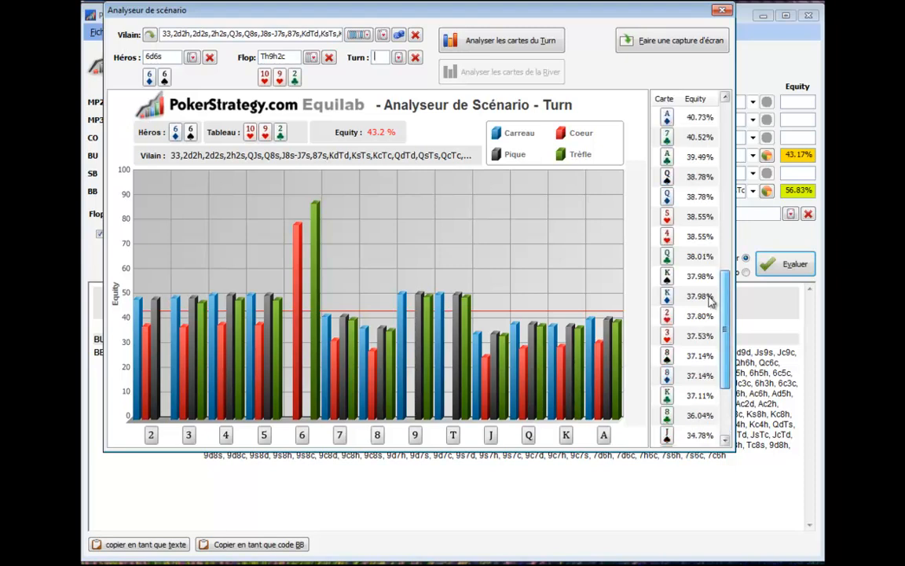
pyautogui.scroll(1, 712, 176)
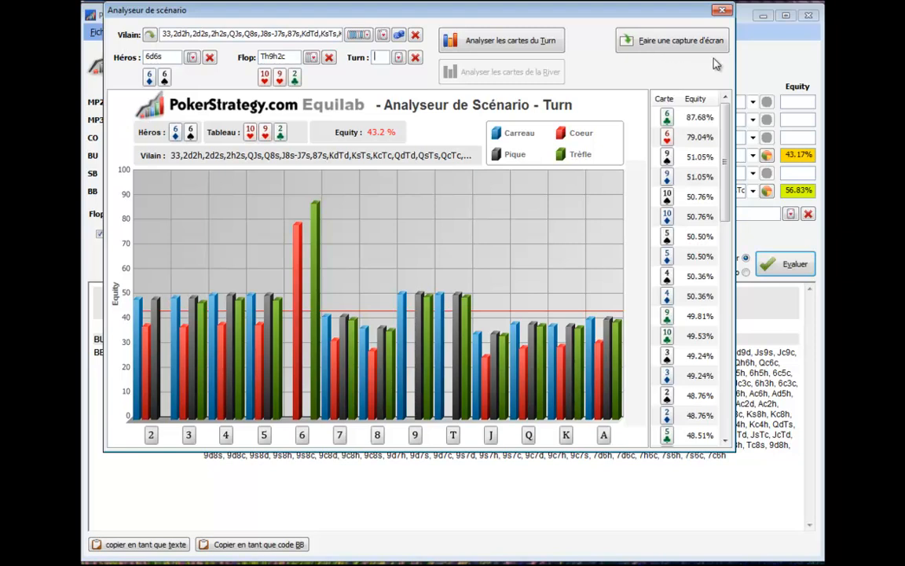
pyautogui.click(722, 10)
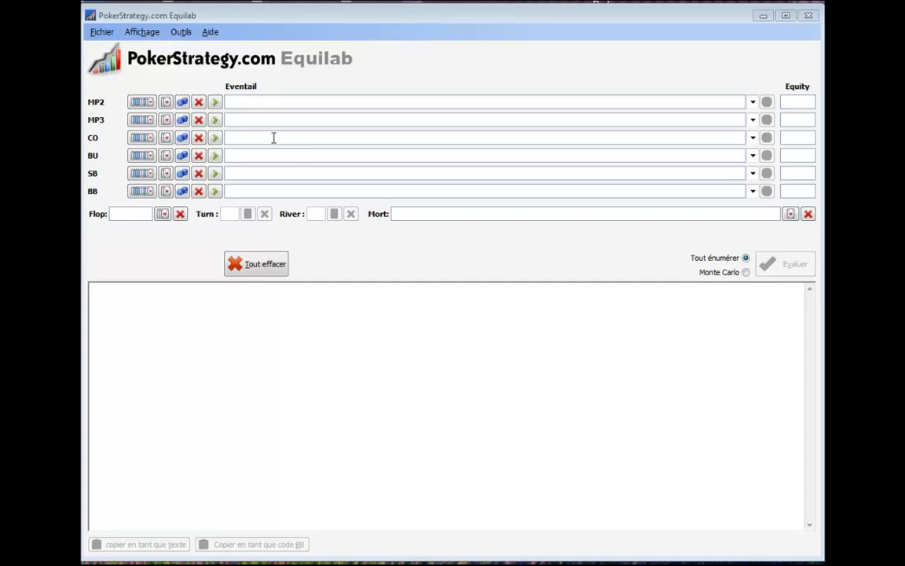
# Enter QcQs as MP2's hand.
pyautogui.click(245, 101)
pyautogui.write('Q')
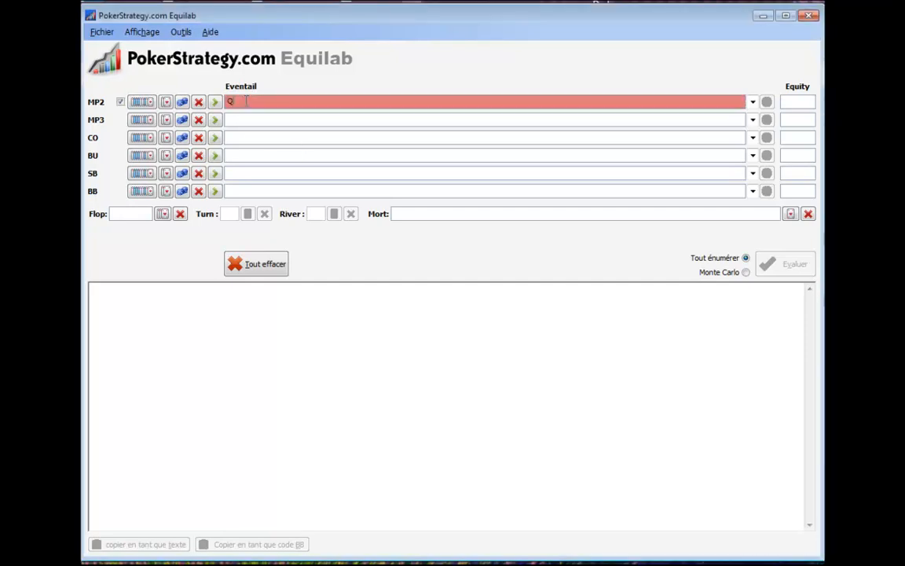
pyautogui.write('cQs')
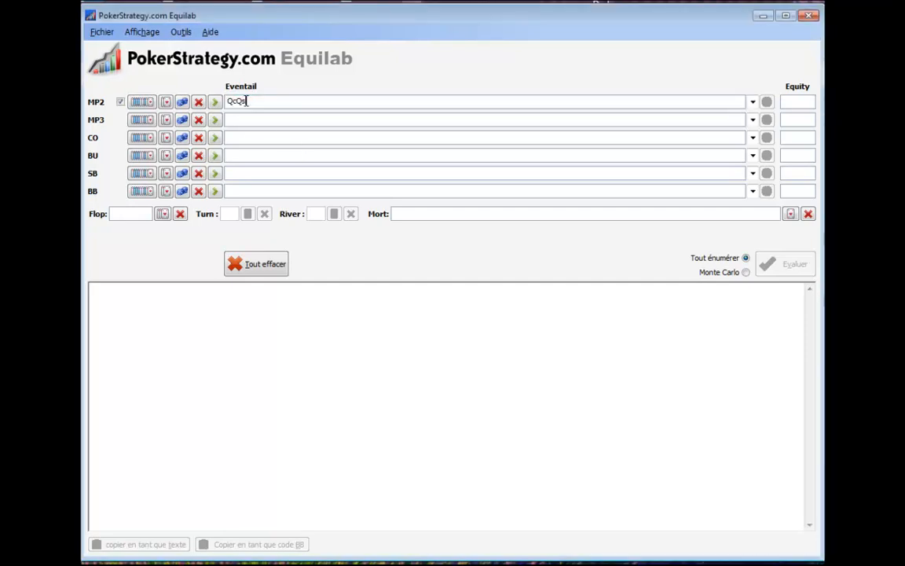
# Assign BB the predefined Fixed Limit Big Blind Defense range "Call vs. MP2 Open Raise".
pyautogui.click(143, 192)
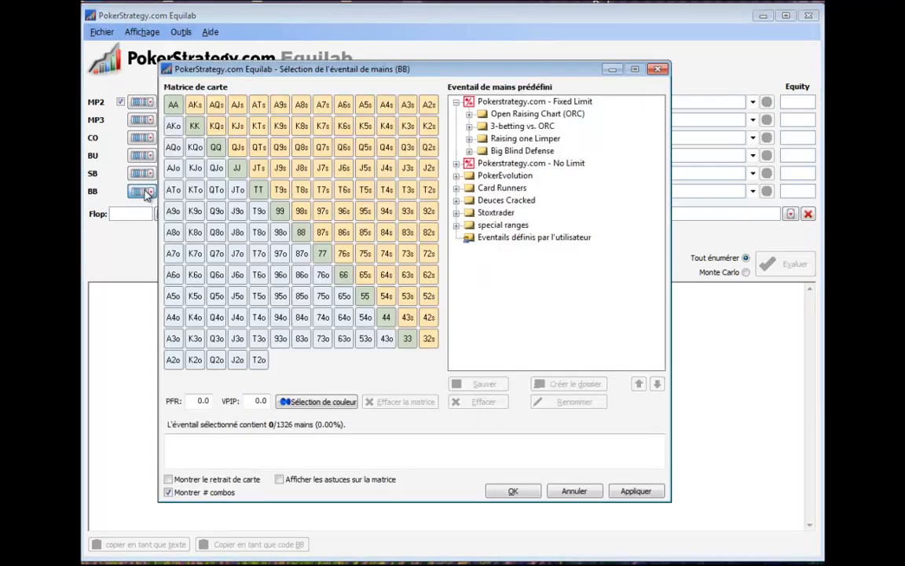
pyautogui.click(470, 151)
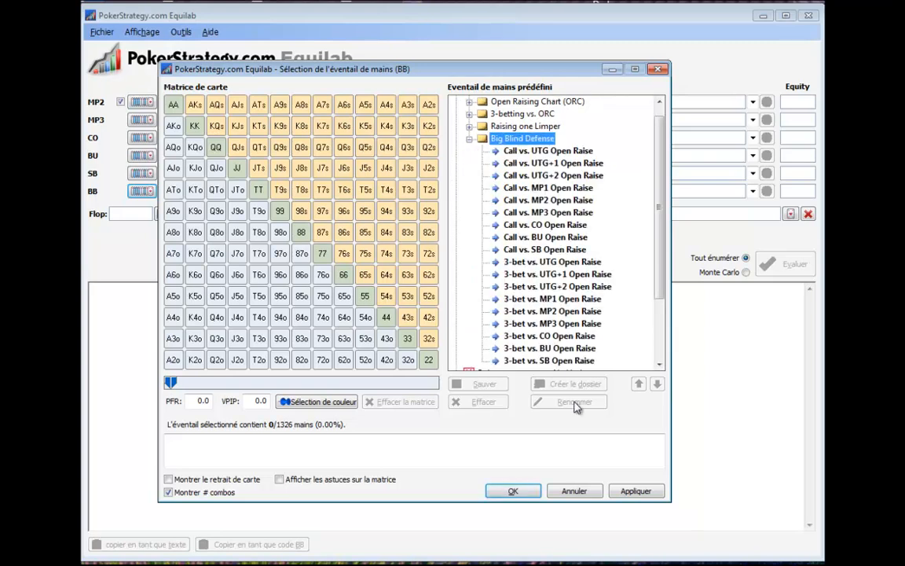
pyautogui.click(527, 203)
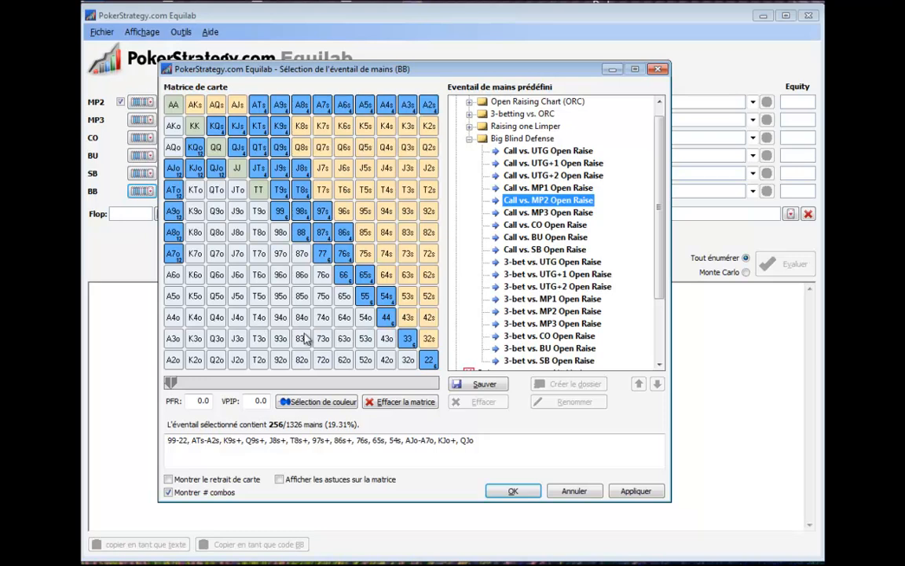
pyautogui.click(512, 491)
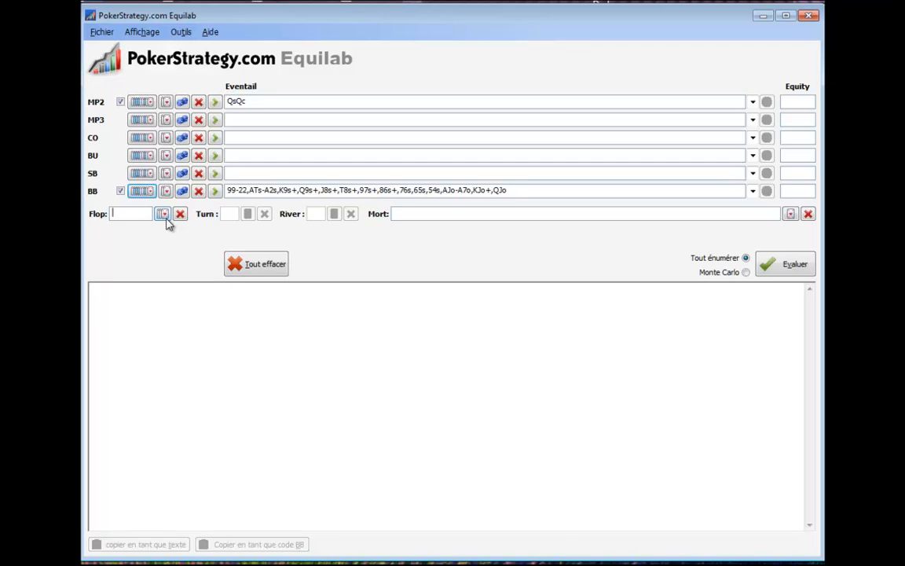
# Set the flop to Jc8h4h and calculate the equities of MP2 and BB.
pyautogui.write('J')
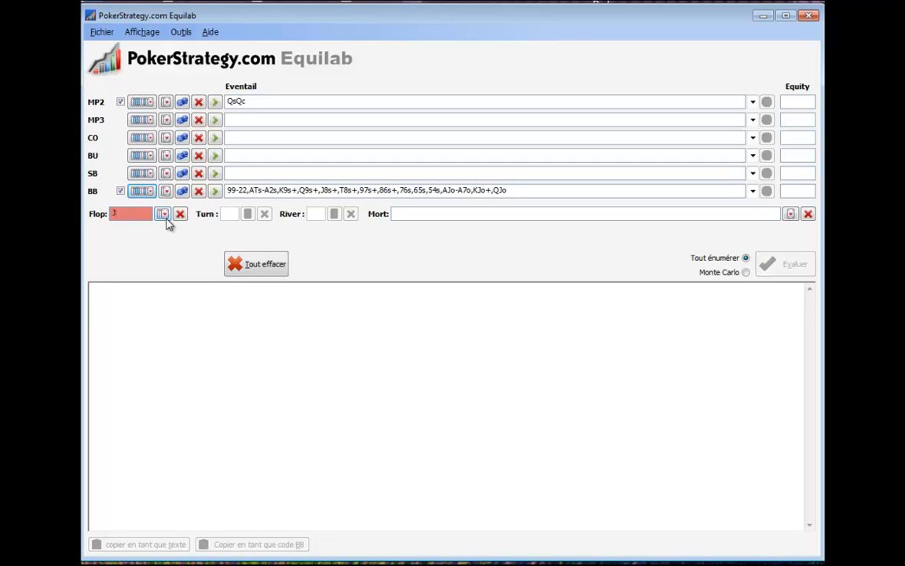
pyautogui.write('c')
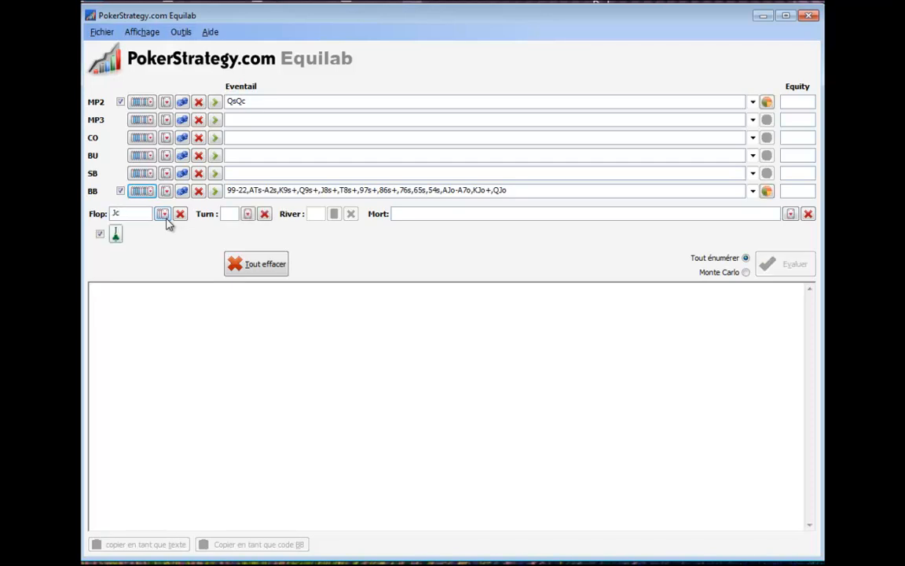
pyautogui.write('8')
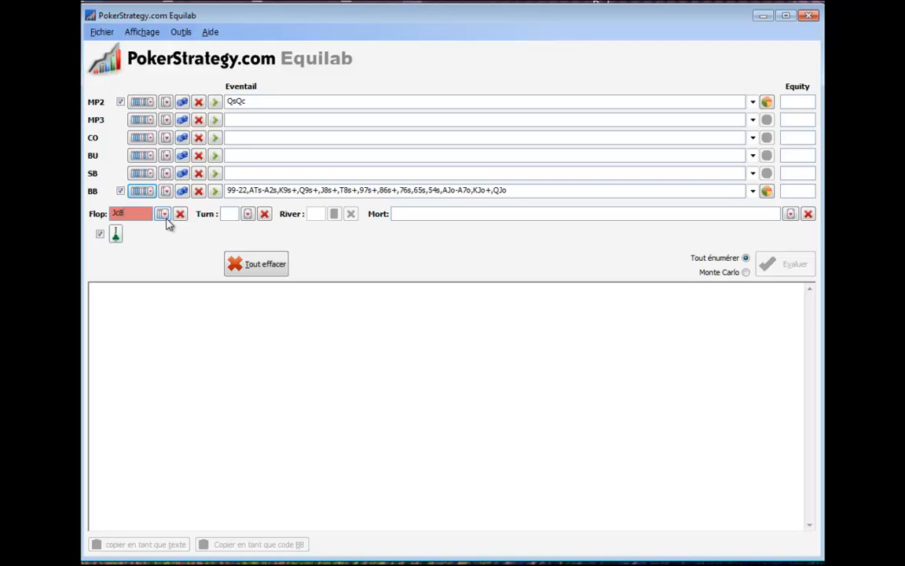
pyautogui.write('h4h')
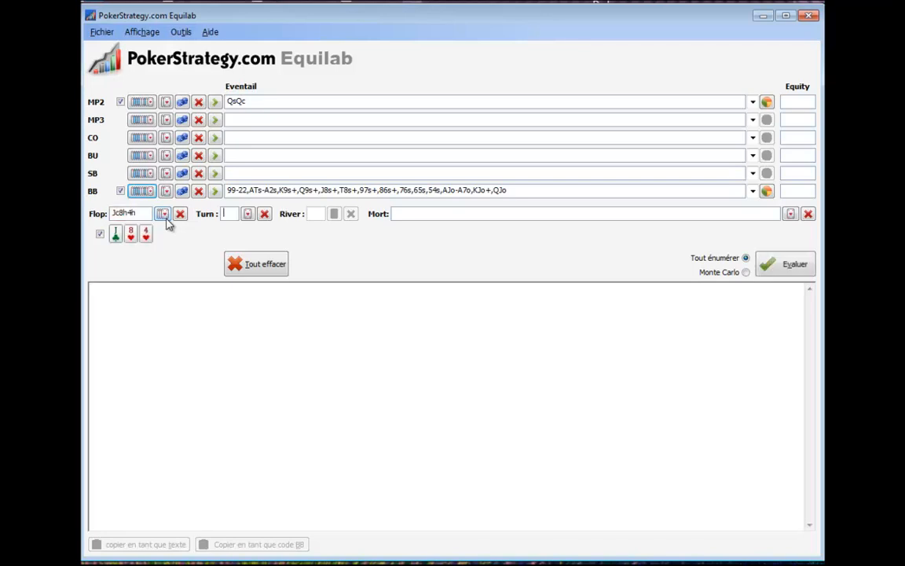
pyautogui.click(789, 269)
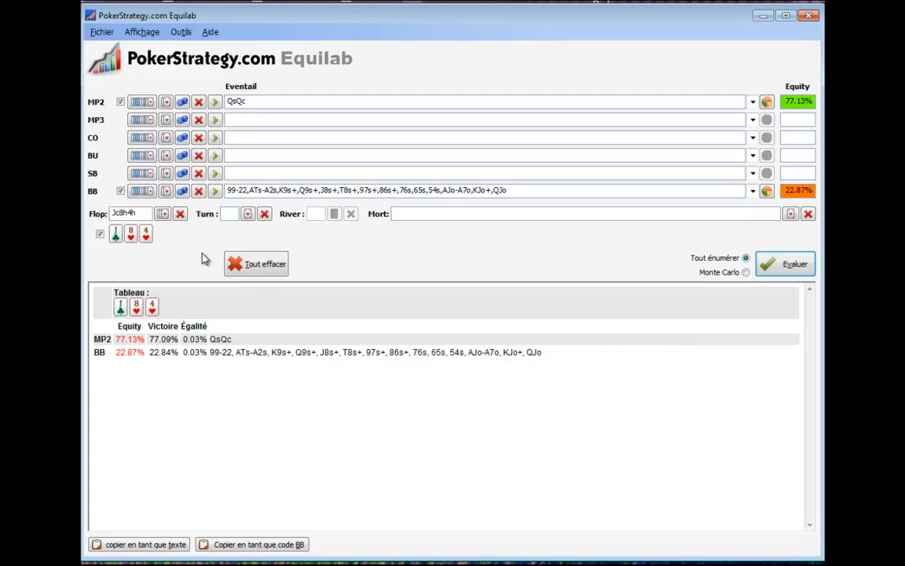
# Start a colour selection in BB's range and mark the suited connectors KQs to 54s and suited one-gappers KJs to 86s.
pyautogui.click(143, 190)
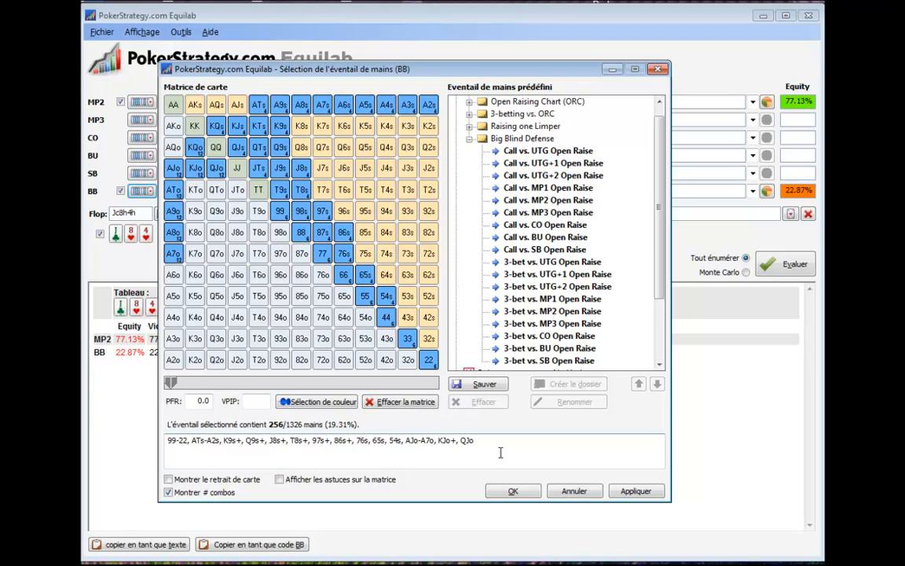
pyautogui.click(314, 402)
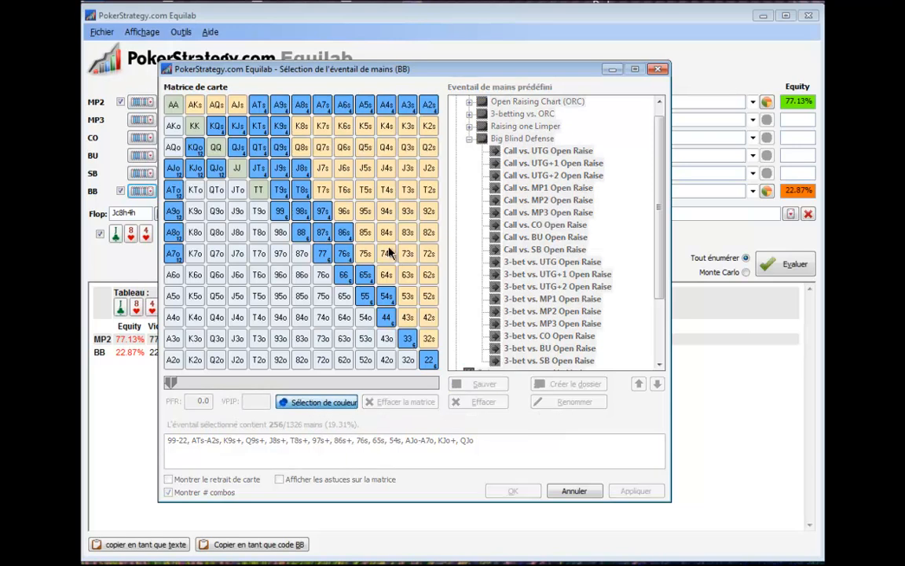
pyautogui.moveTo(216, 130); pyautogui.dragTo(384, 295)
pyautogui.click(384, 295)
pyautogui.click(341, 234)
pyautogui.moveTo(323, 222)
pyautogui.mouseDown()
pyautogui.moveTo(259, 167)
pyautogui.moveTo(238, 125)
pyautogui.moveTo(258, 130)
pyautogui.mouseUp()
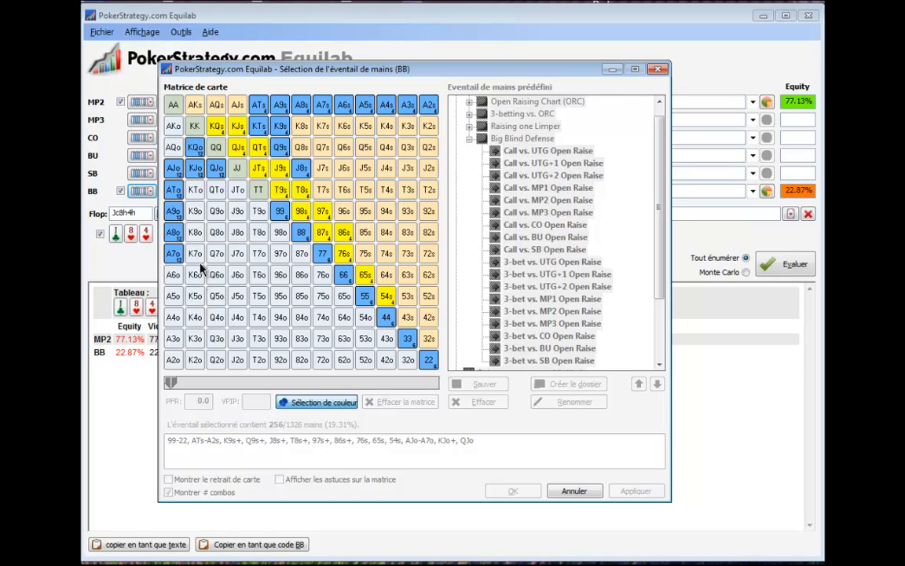
# Mark the offsuit hands AJo, ATo, A9o, A8o and A7o in BB's range for the colour selection.
pyautogui.click(174, 170)
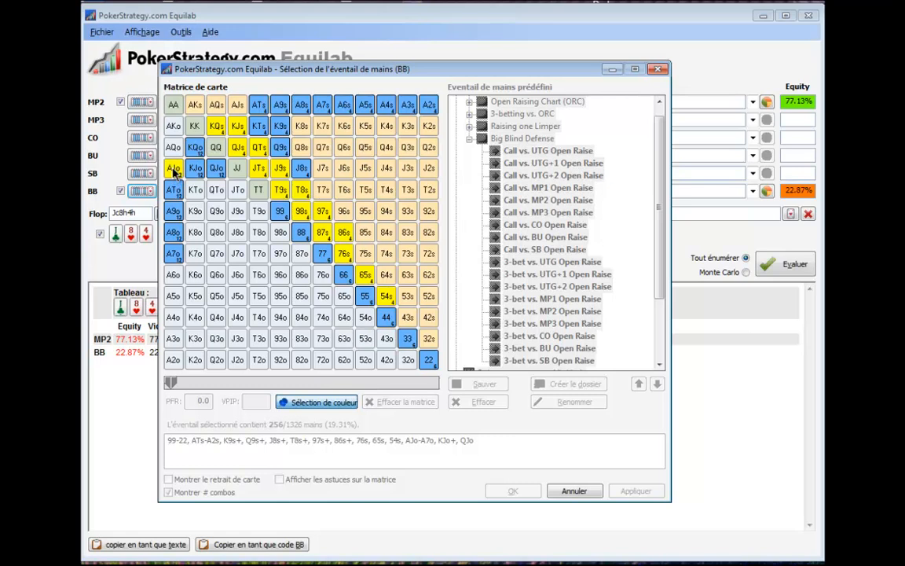
pyautogui.click(174, 190)
pyautogui.click(174, 212)
pyautogui.click(175, 232)
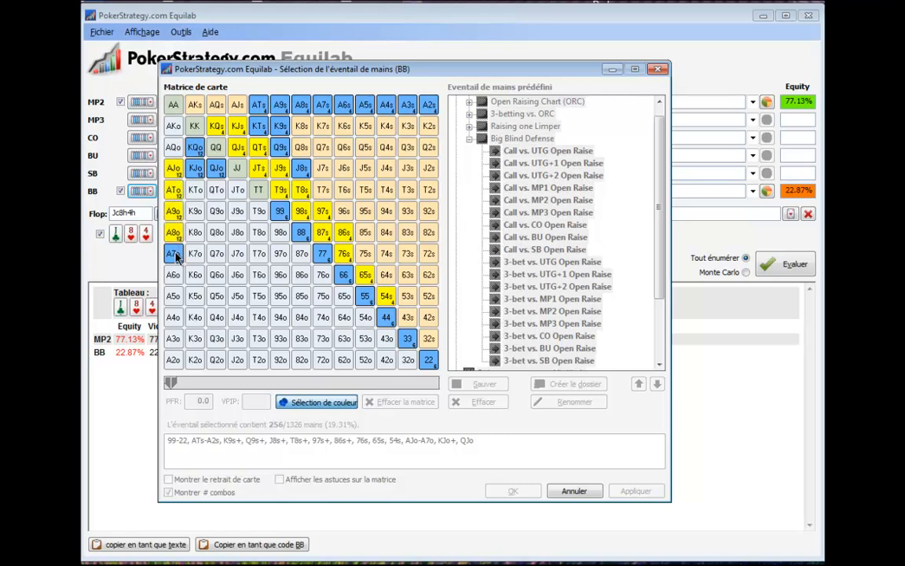
pyautogui.click(175, 256)
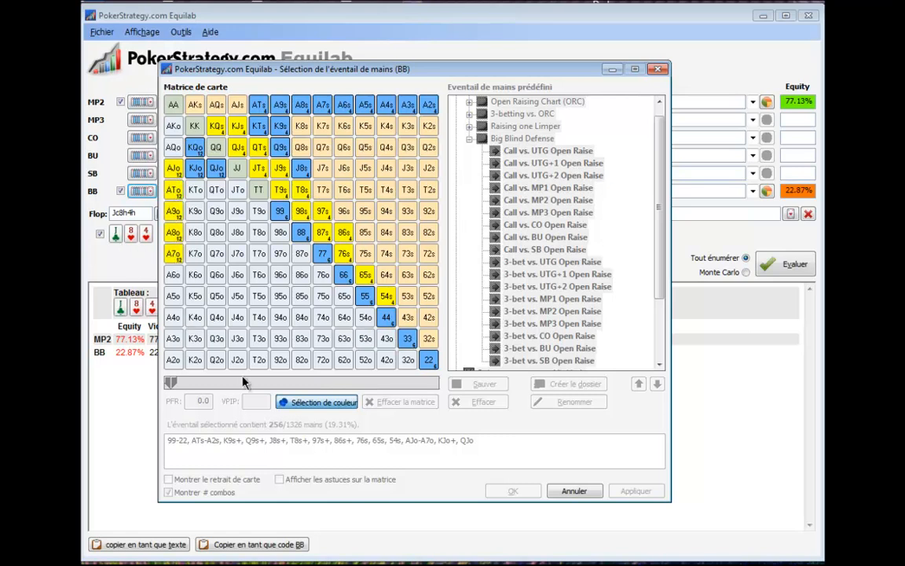
# Define the suits of the marked hands, restricting the suited ones to hearts and clubs.
pyautogui.click(321, 403)
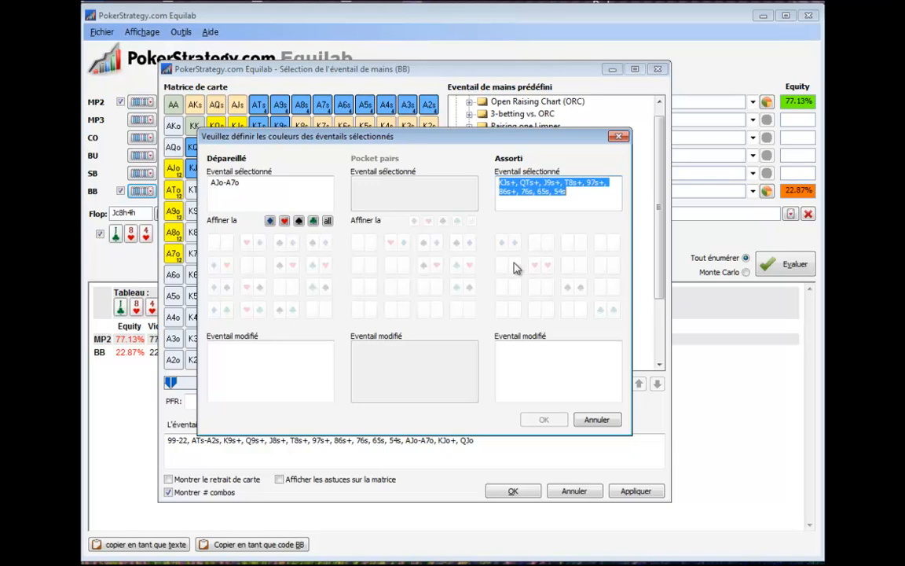
pyautogui.click(540, 264)
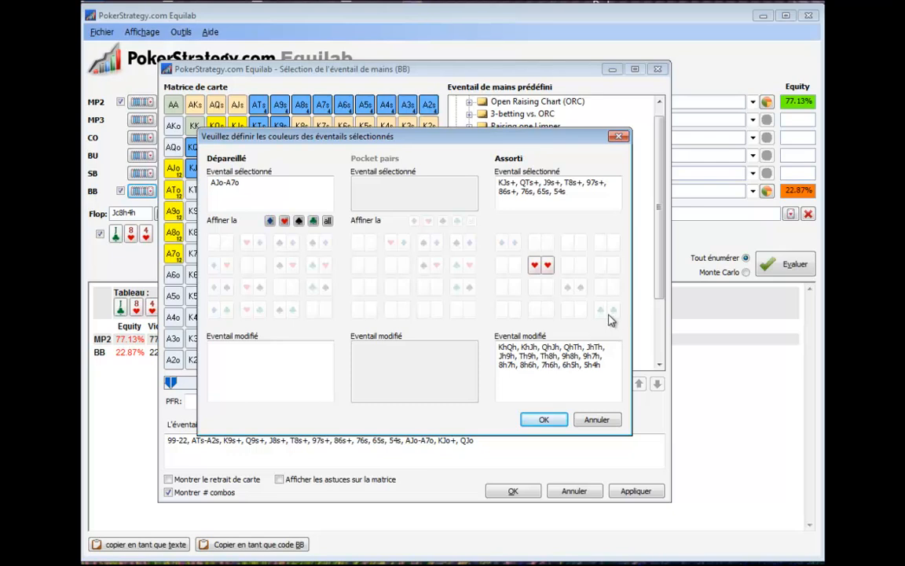
pyautogui.click(610, 316)
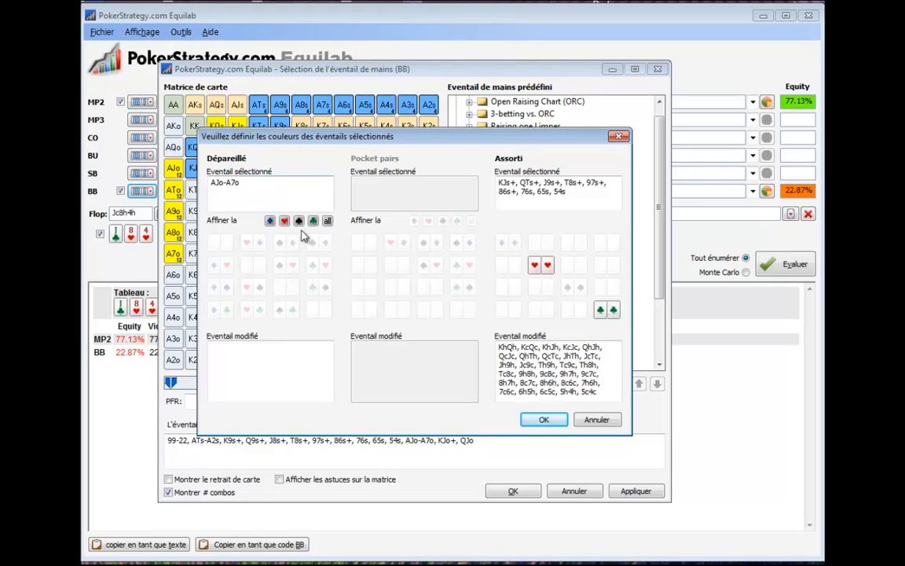
# Restrict the marked offsuit aces to the ace of hearts with a diamond, spade or club kicker and confirm the suit selection.
pyautogui.click(253, 243)
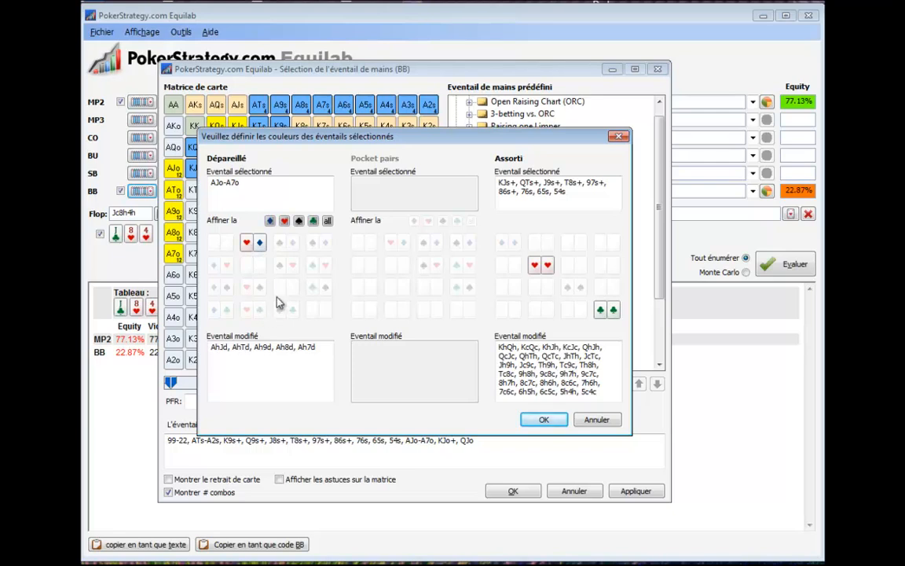
pyautogui.click(286, 266)
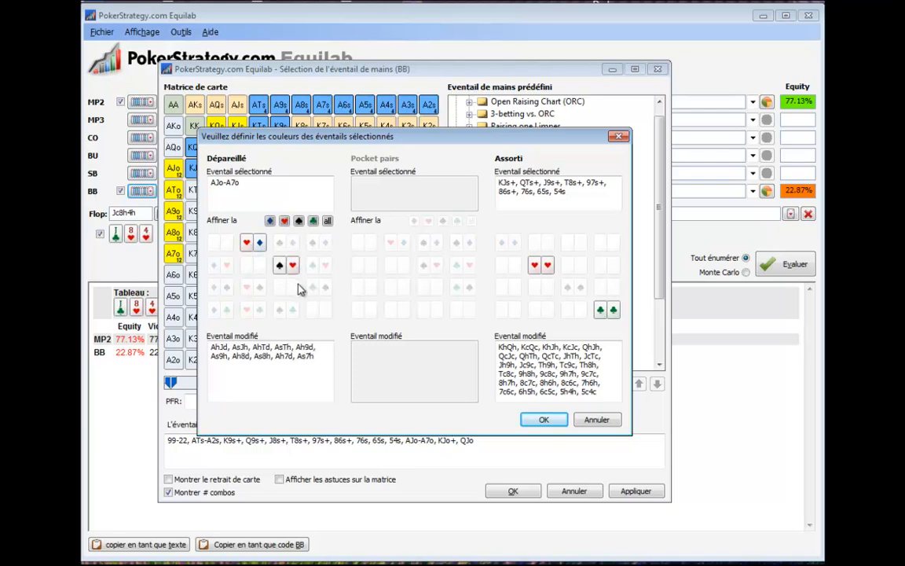
pyautogui.click(318, 267)
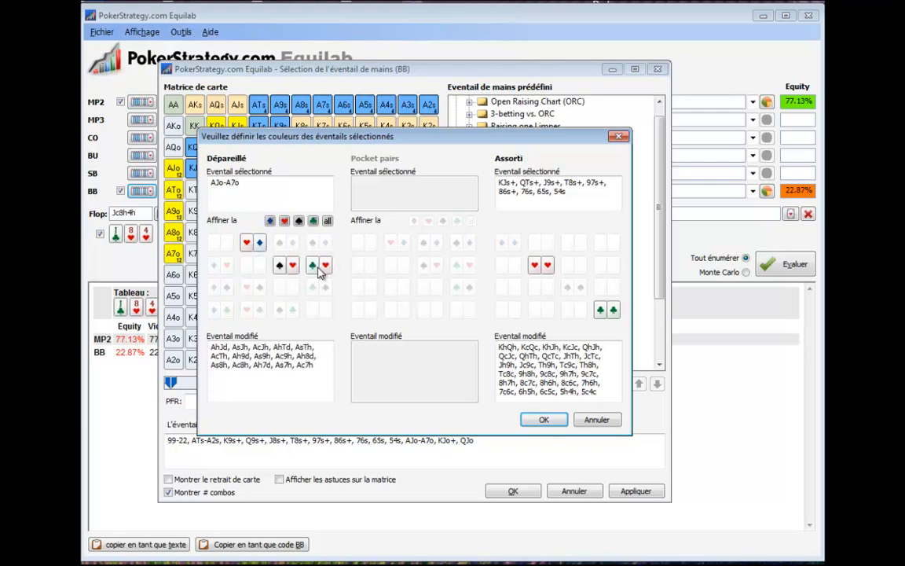
pyautogui.click(253, 309)
pyautogui.click(259, 289)
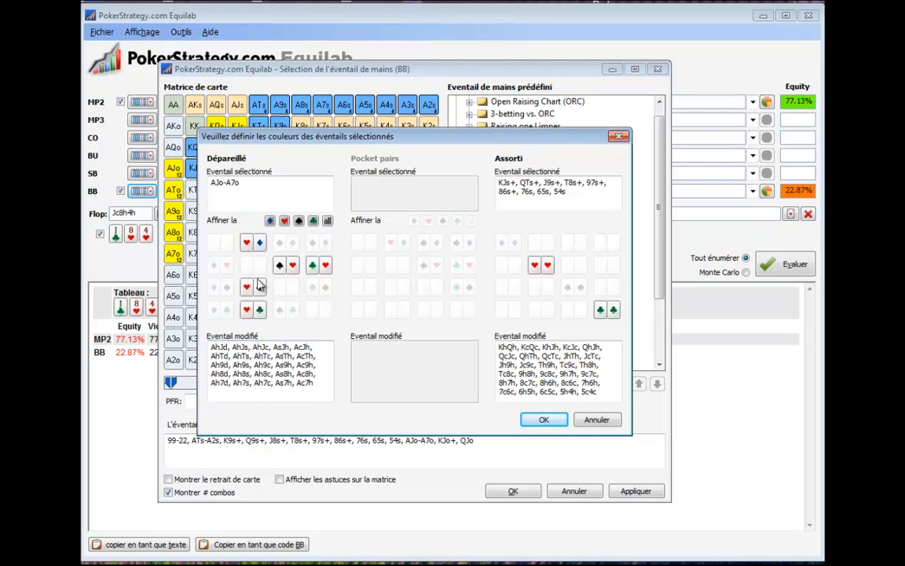
pyautogui.click(286, 265)
pyautogui.click(319, 265)
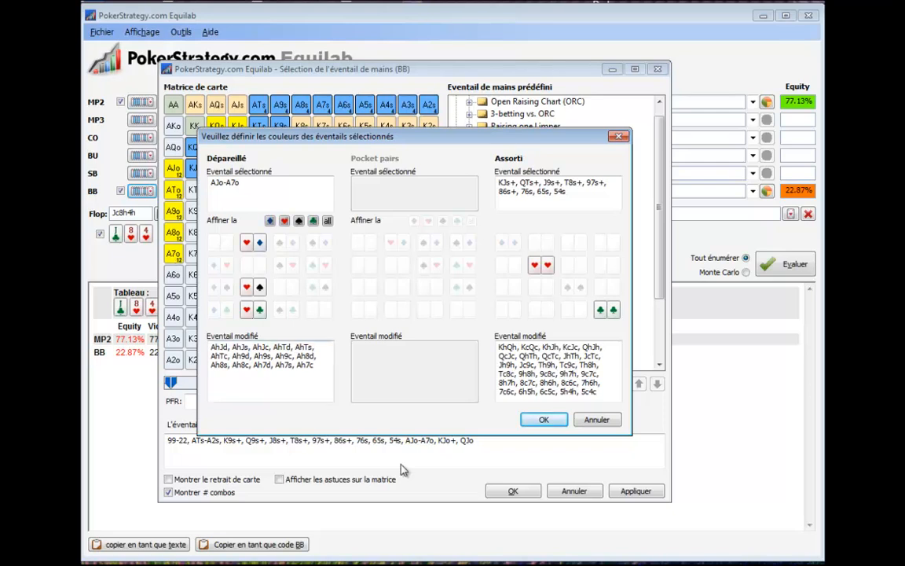
pyautogui.click(542, 419)
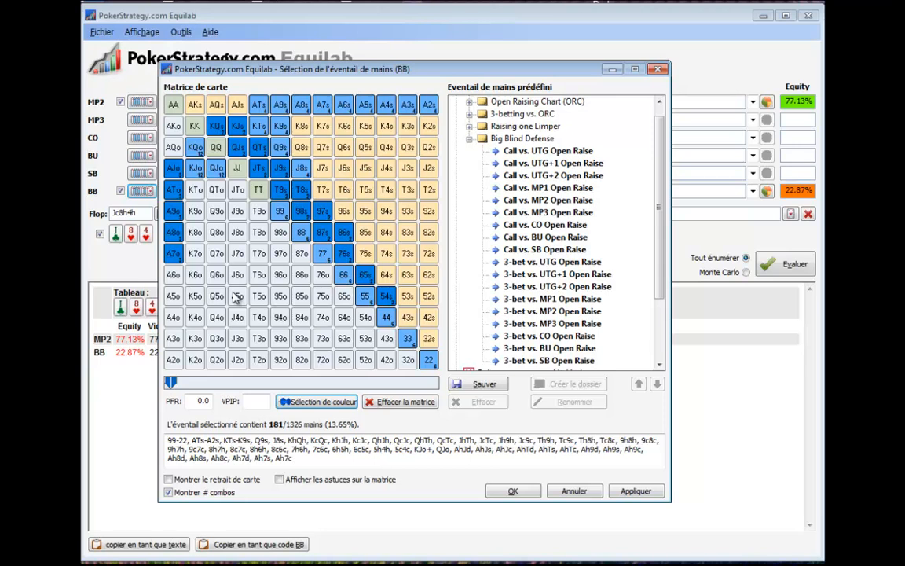
# Apply the suit-refined range to BB and recalculate the equities of MP2 and BB on the flop.
pyautogui.click(172, 230)
pyautogui.click(631, 493)
pyautogui.click(785, 265)
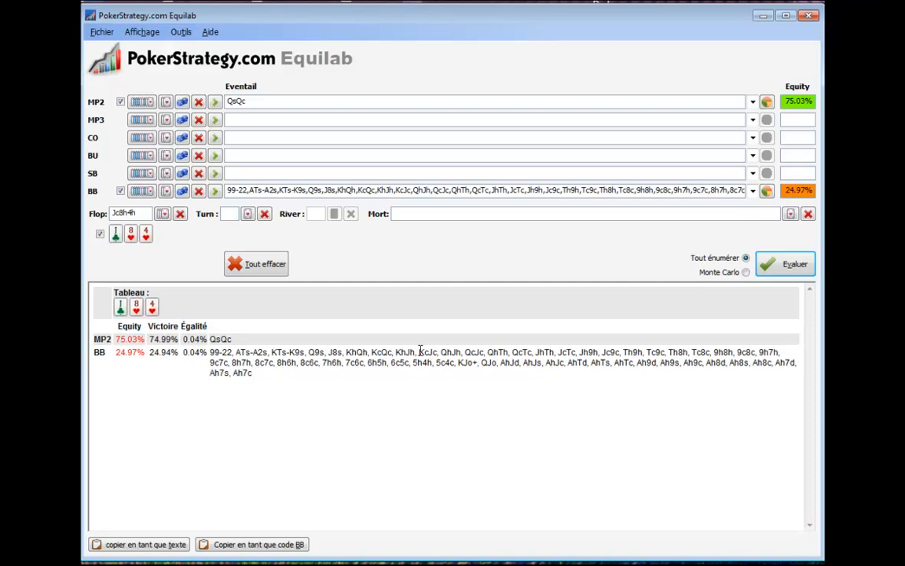
# Clear all player ranges and the board, and view the list of available tools.
pyautogui.click(276, 264)
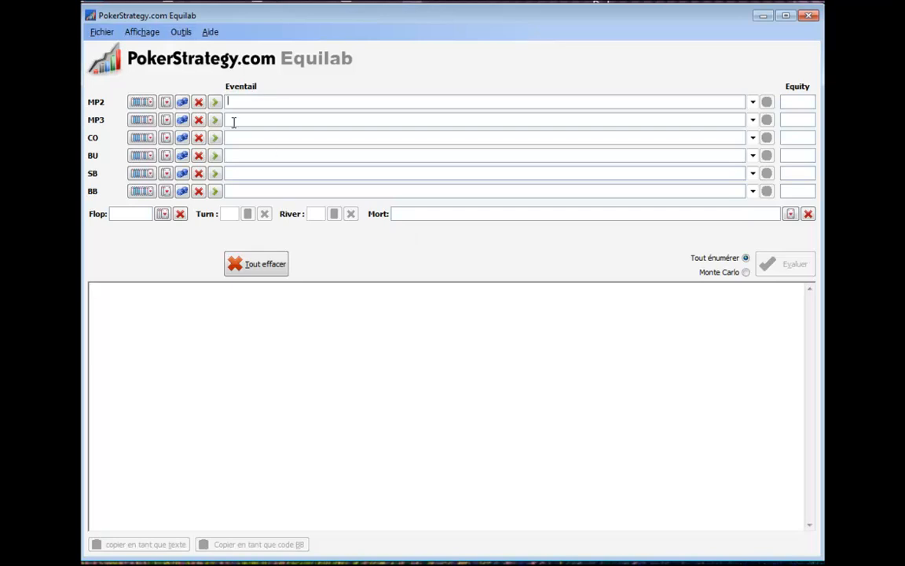
pyautogui.click(181, 32)
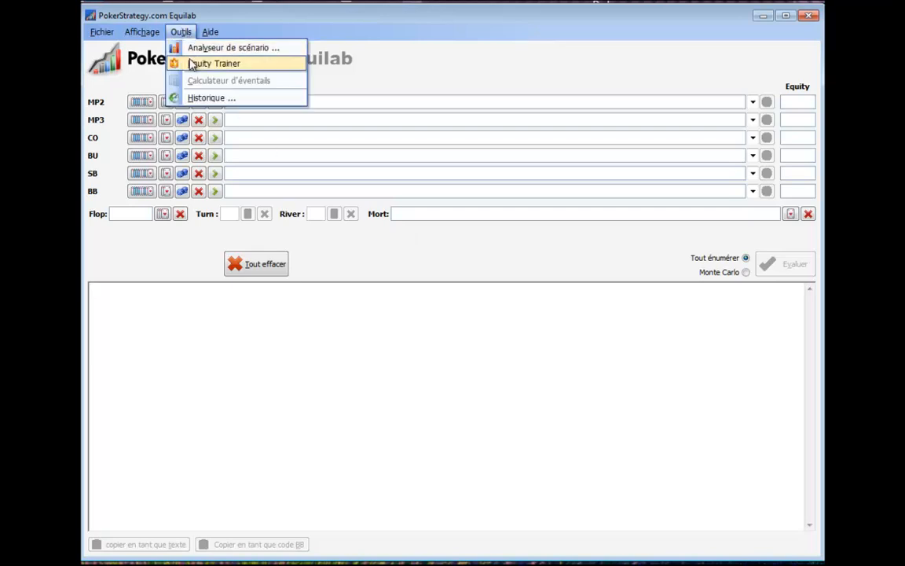
pyautogui.moveTo(145, 30)
pyautogui.moveTo(181, 32)
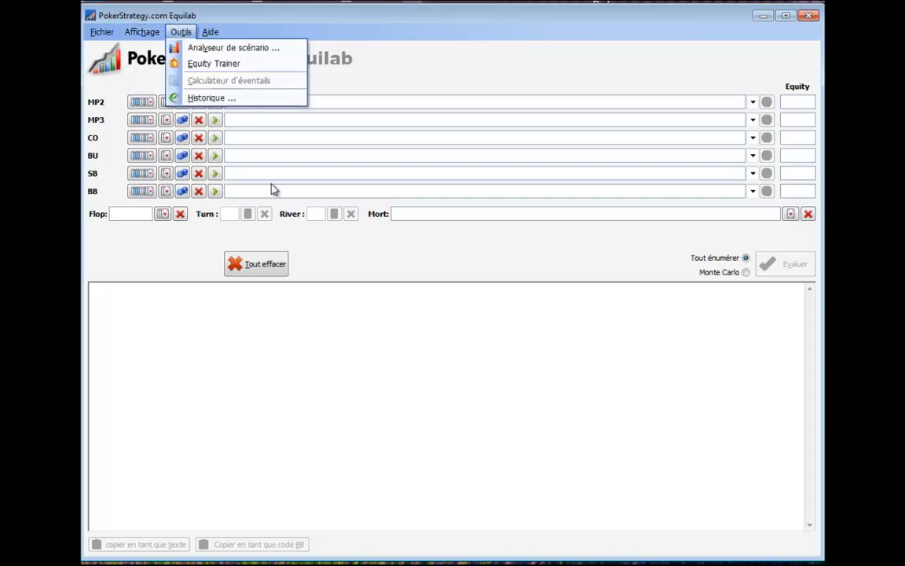
# Look through the predefined hand range categories for MP2 and MP2's preflop action options without assigning a range.
pyautogui.click(141, 103)
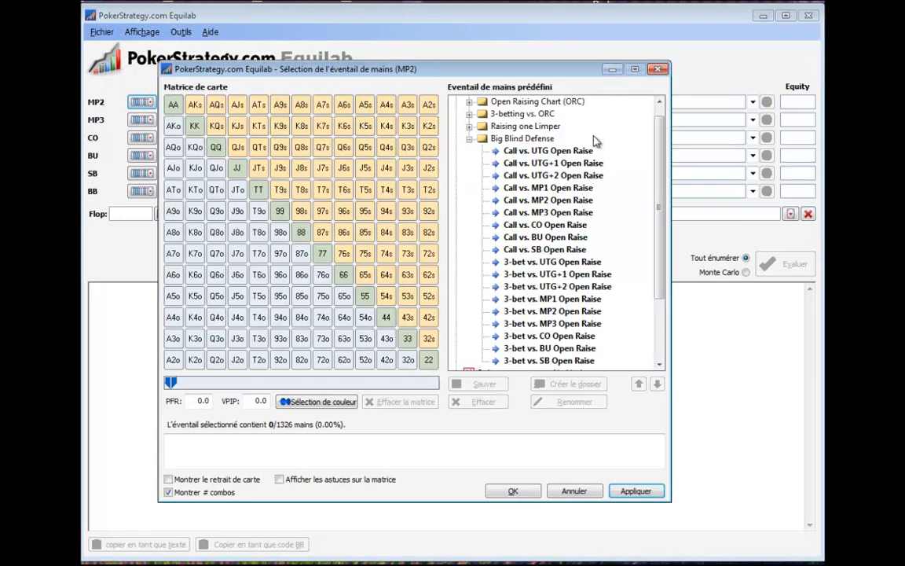
pyautogui.moveTo(660, 220); pyautogui.dragTo(660, 283)
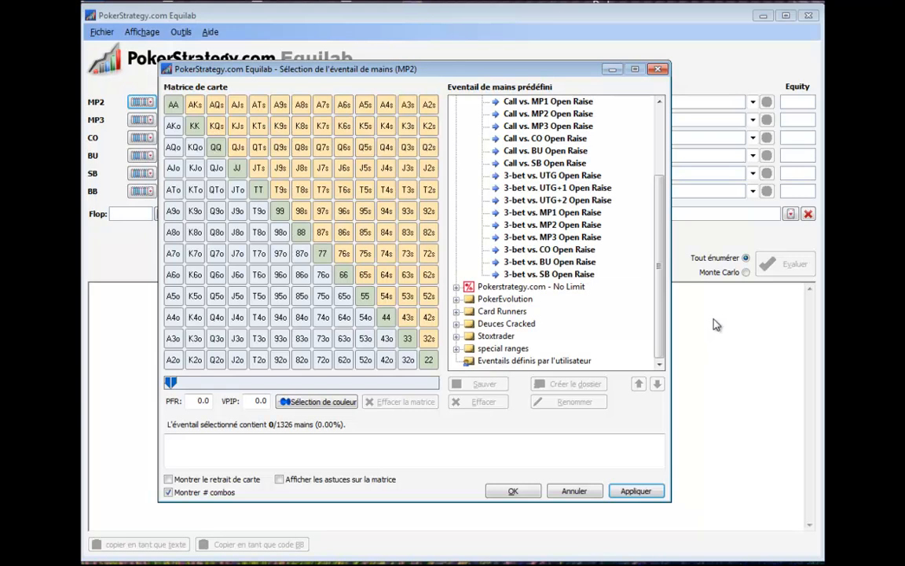
pyautogui.click(572, 489)
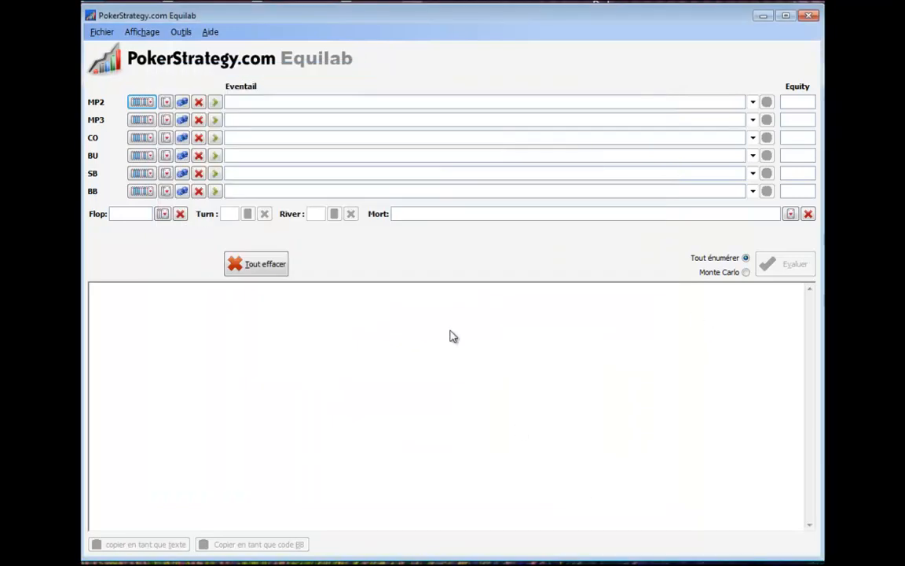
pyautogui.click(216, 103)
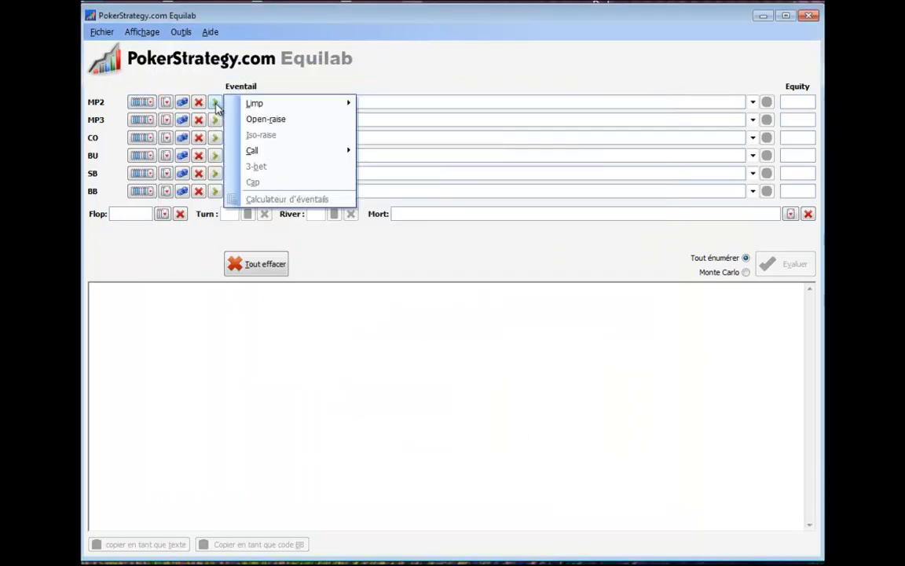
pyautogui.moveTo(251, 107)
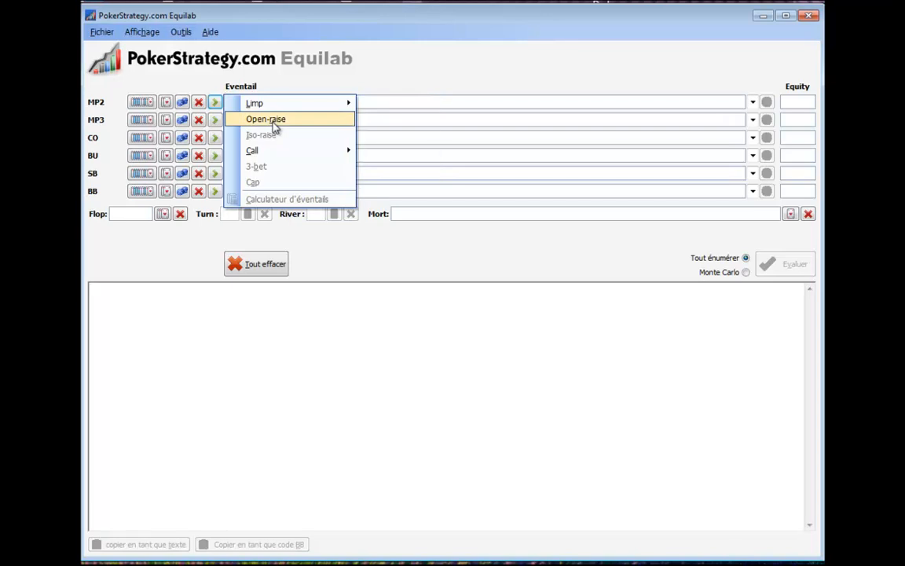
pyautogui.click(412, 186)
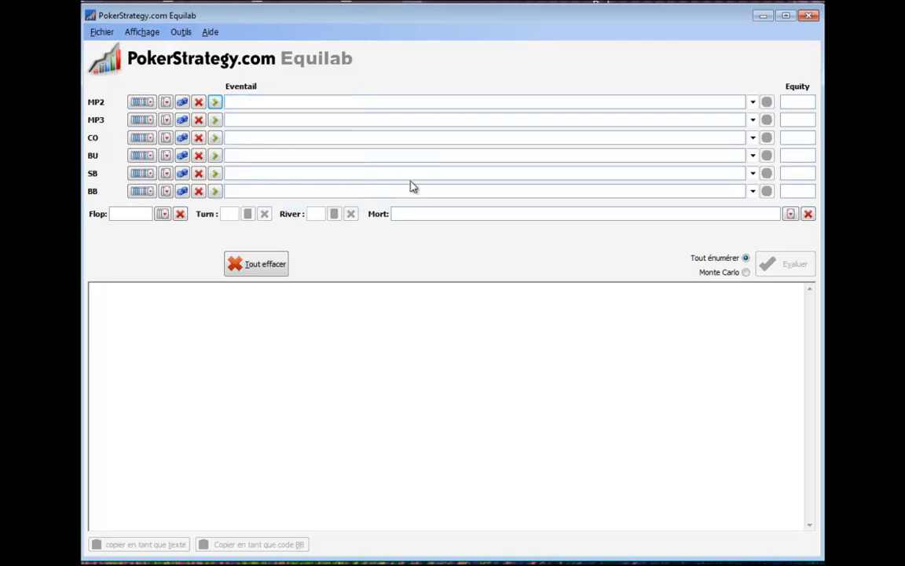